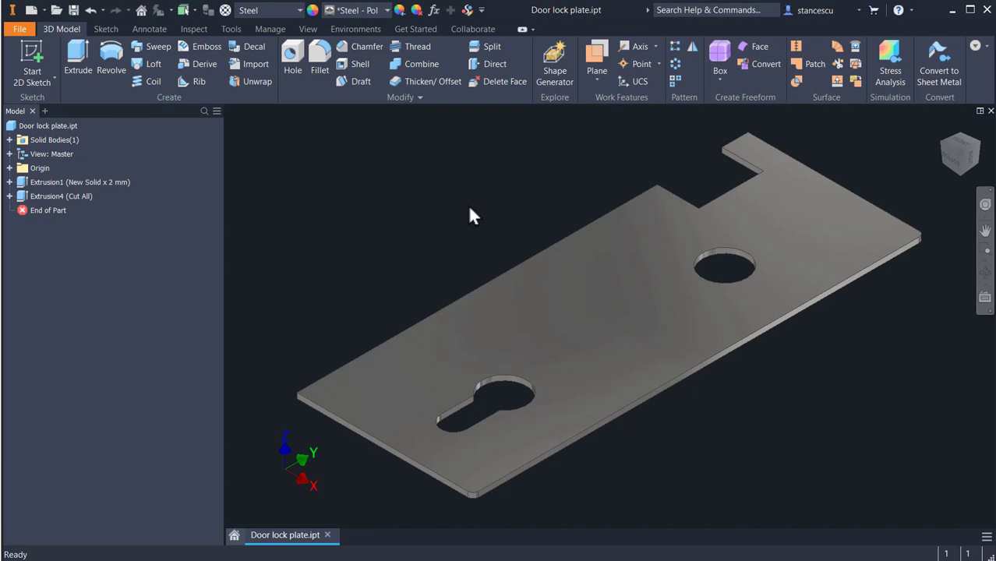
# Open Sketch3 of the Extrusion4 cut for editing
pyautogui.click(10, 196)
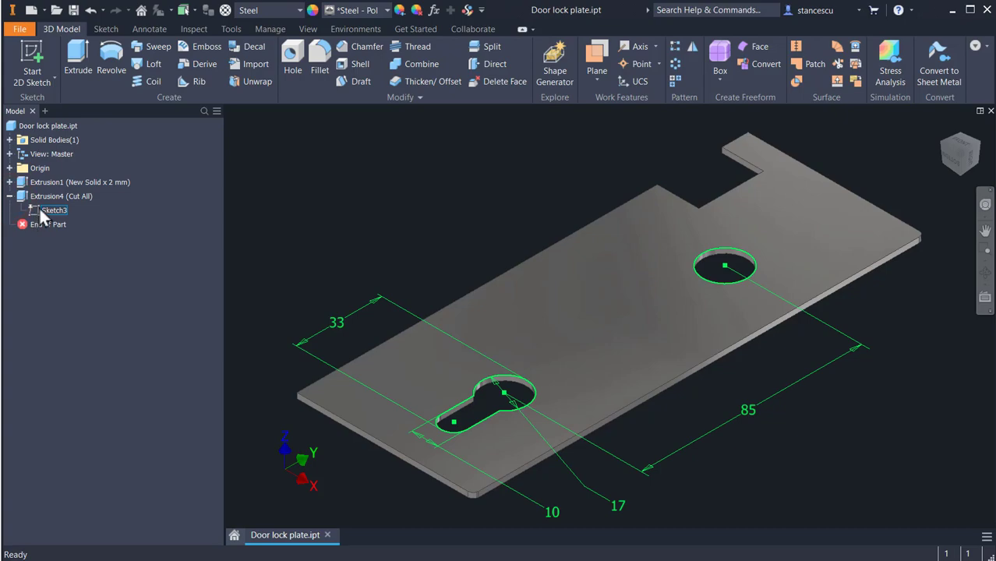
pyautogui.click(39, 216)
pyautogui.doubleClick(38, 213)
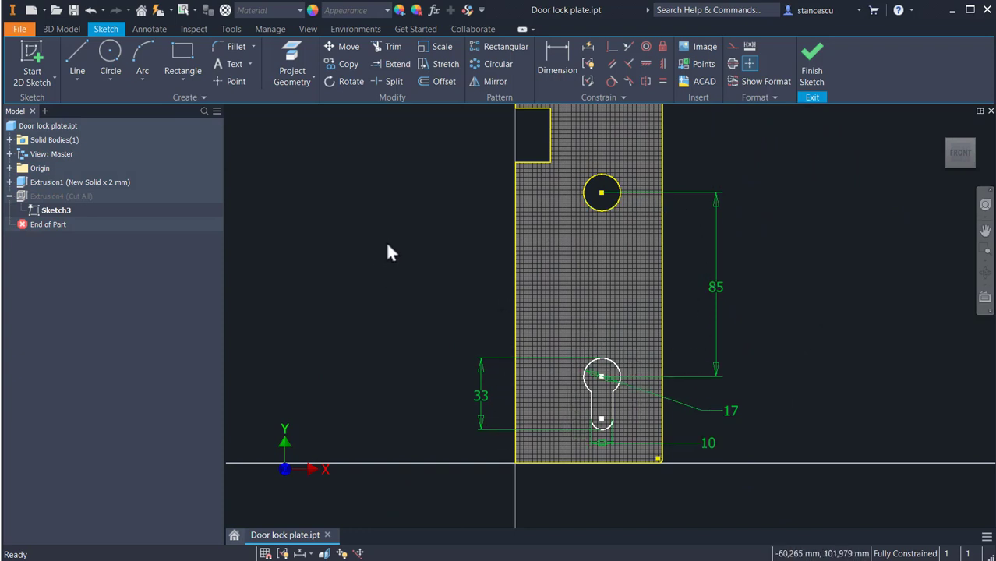
pyautogui.moveTo(402, 241); pyautogui.dragTo(419, 291, button='middle')
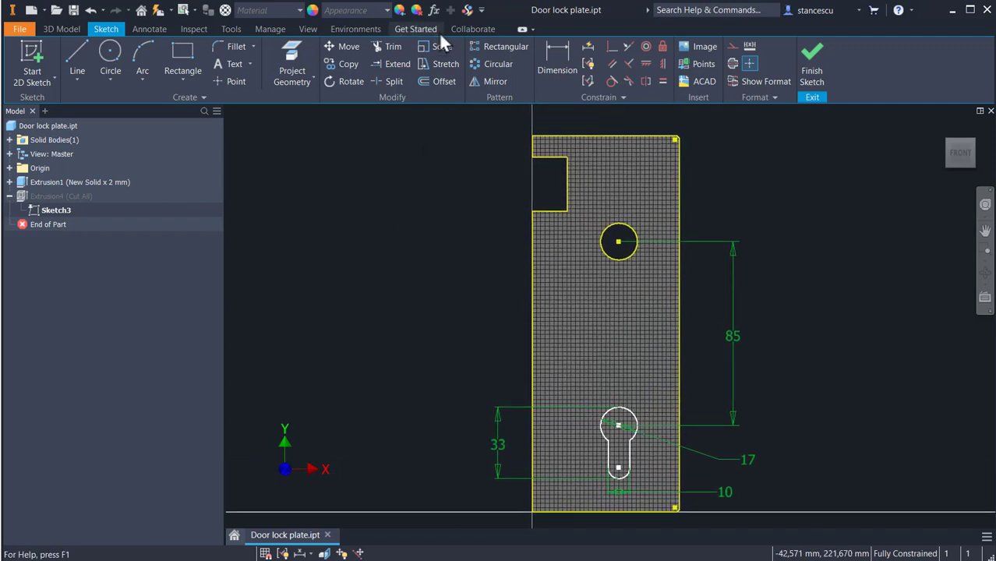
# Show the sketch dimensions as expressions and shift the 10 mm slot-width dimension slightly
pyautogui.click(434, 10)
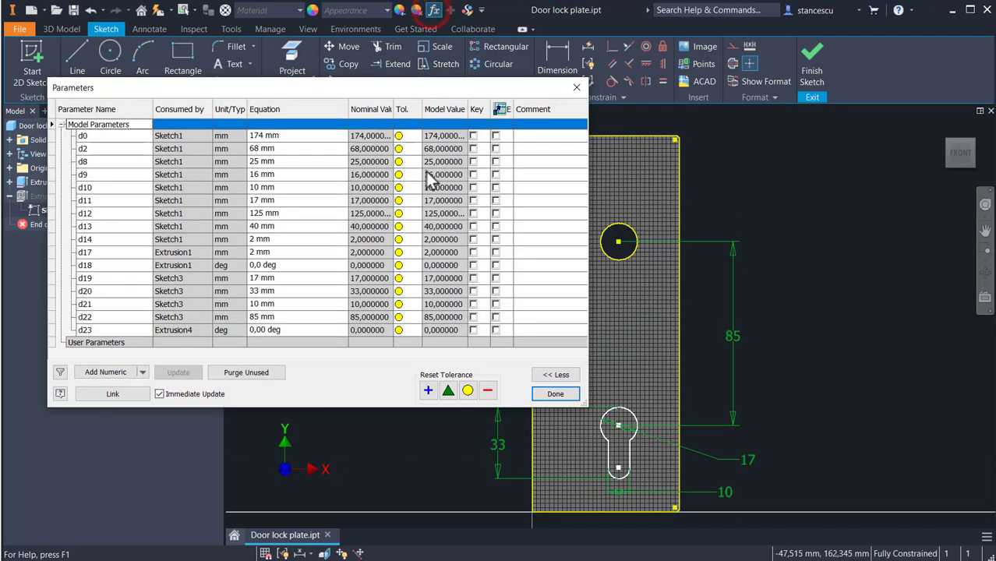
pyautogui.moveTo(826, 379); pyautogui.dragTo(933, 363, button='middle')
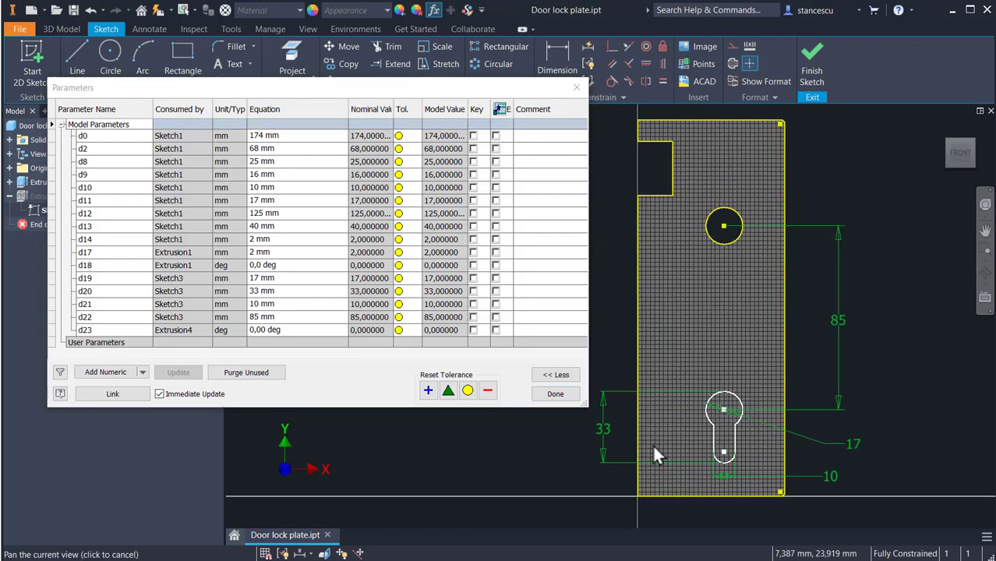
pyautogui.click(301, 552)
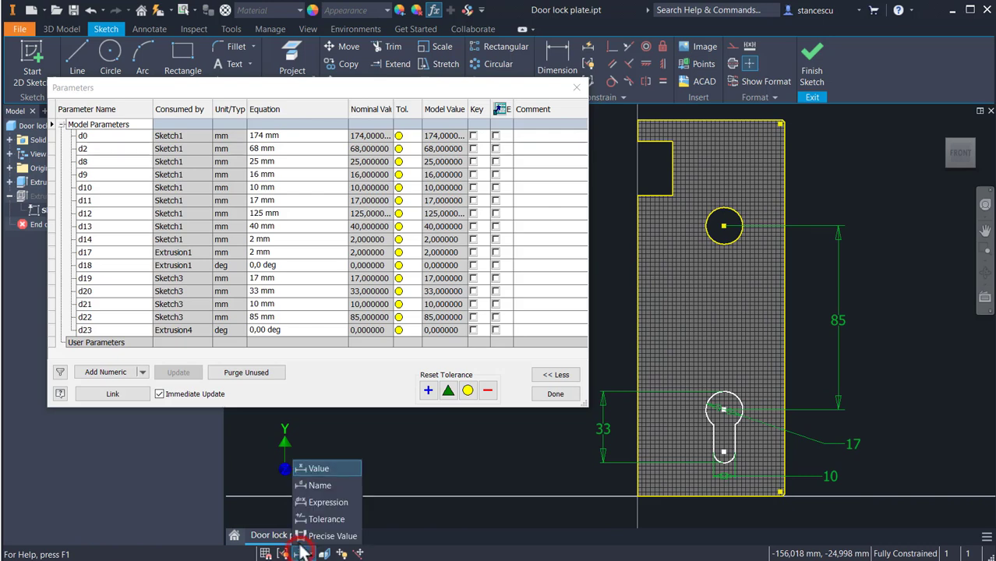
pyautogui.click(311, 503)
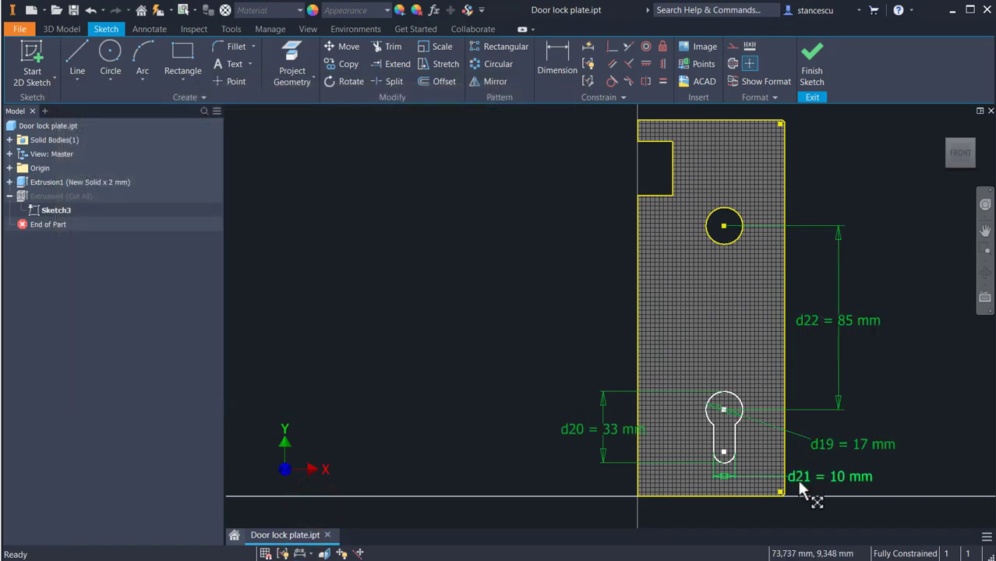
pyautogui.moveTo(796, 476); pyautogui.dragTo(800, 472)
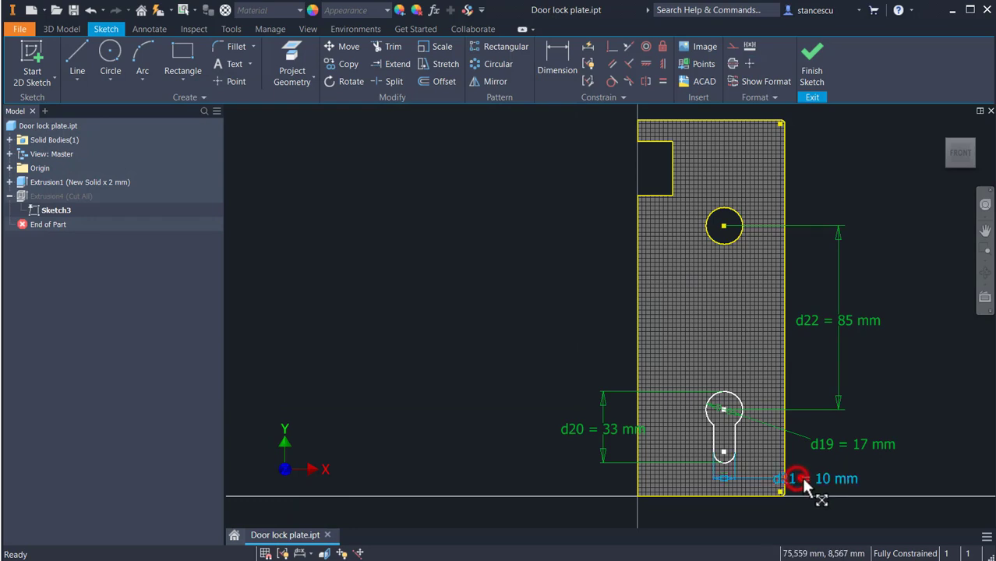
# Rename model parameter d19, the 17 mm keyhole diameter, as EuroHole_Dia
pyautogui.click(435, 10)
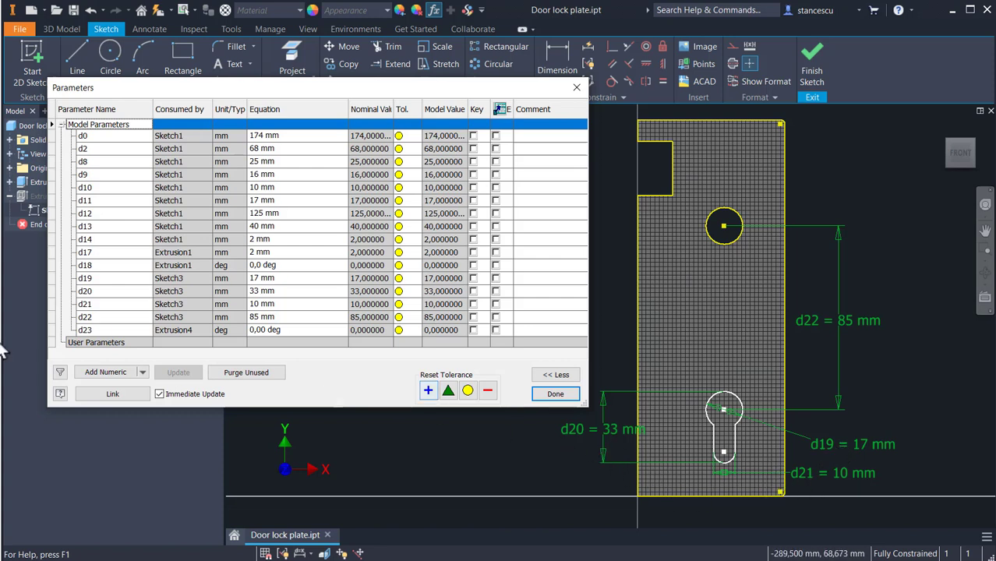
pyautogui.click(92, 279)
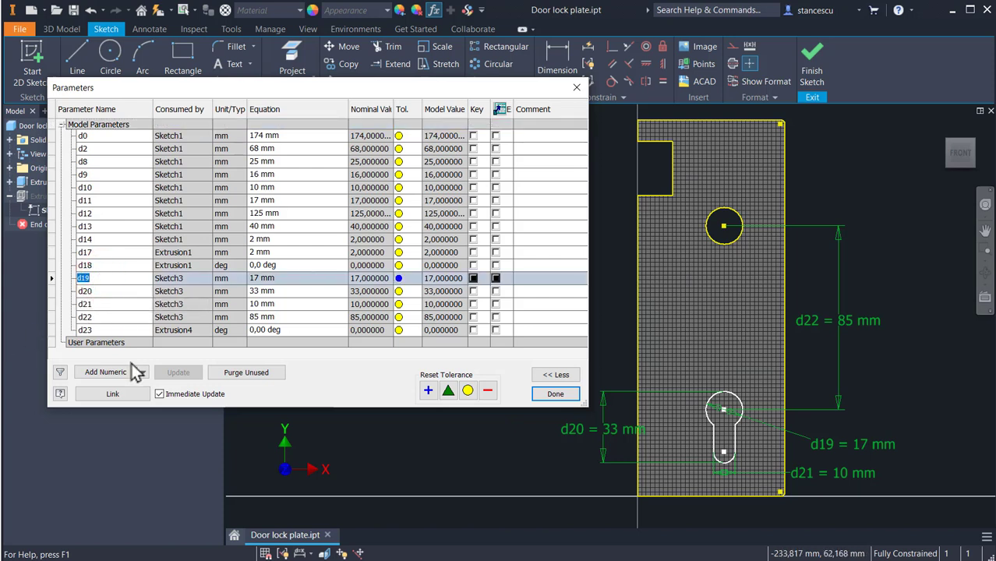
pyautogui.write('EuroHole_Dia')
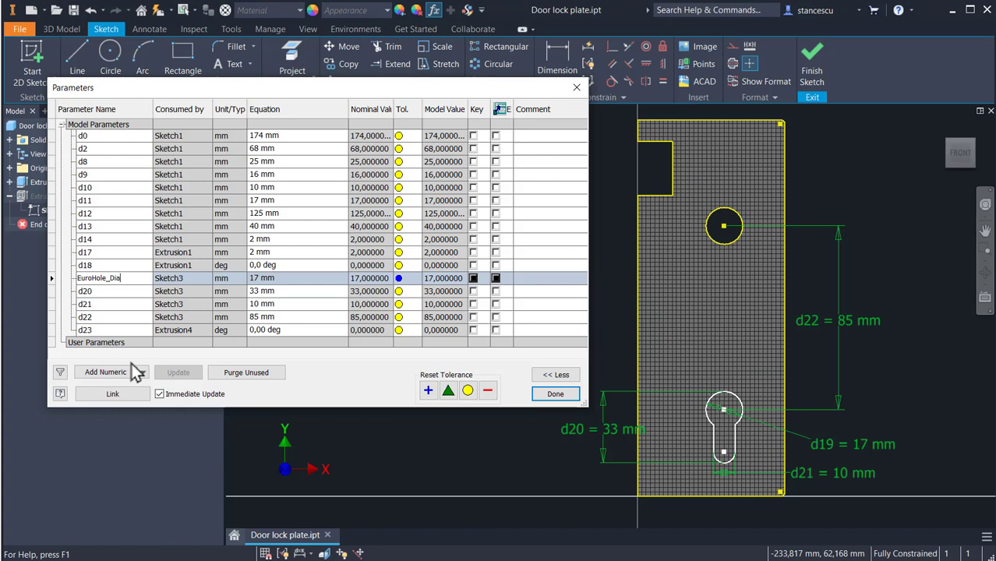
pyautogui.press('Return')
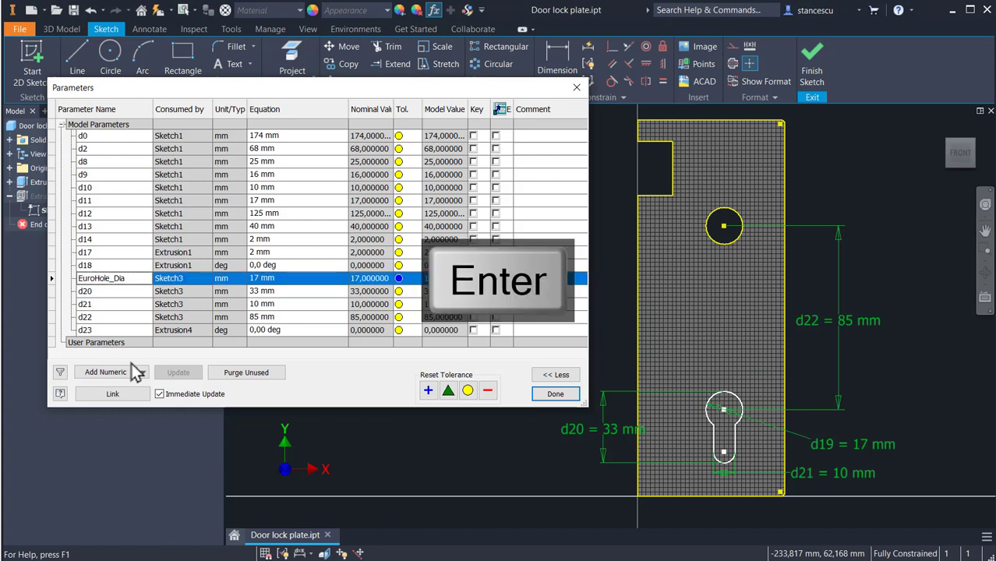
# Rename model parameter d20, the 33 mm keyhole height, as EuroHole_Height
pyautogui.doubleClick(83, 290)
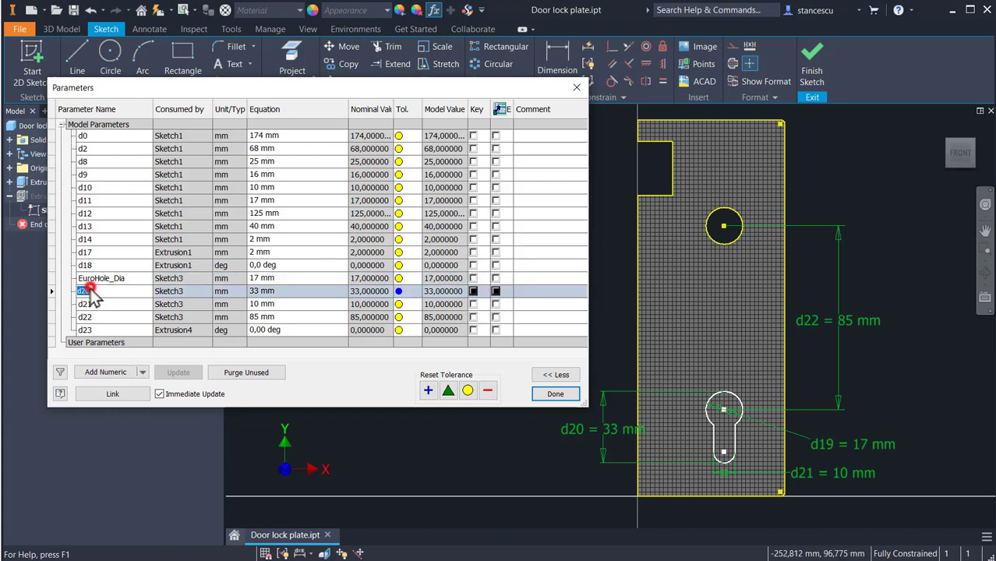
pyautogui.write('EuroHo')
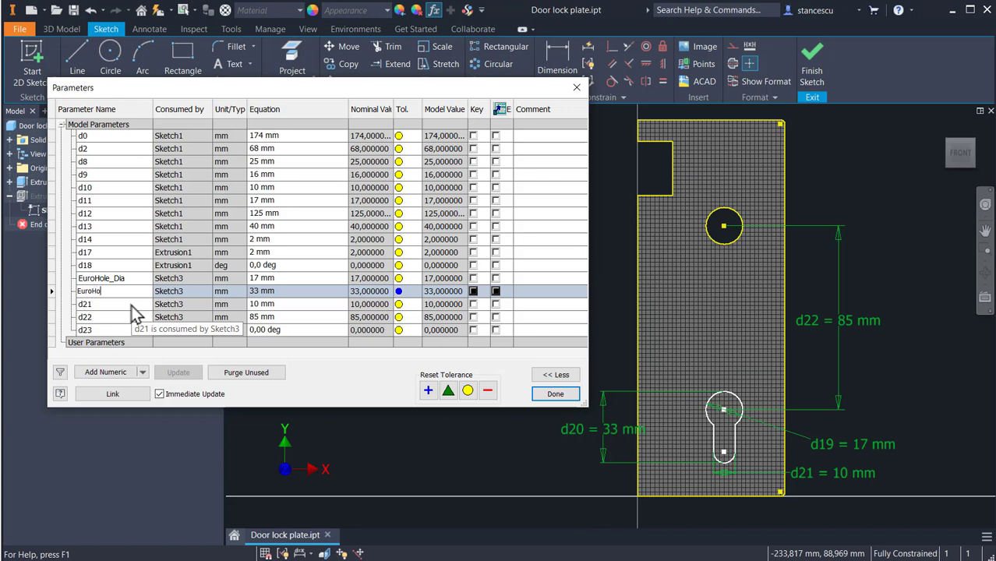
pyautogui.write('le_')
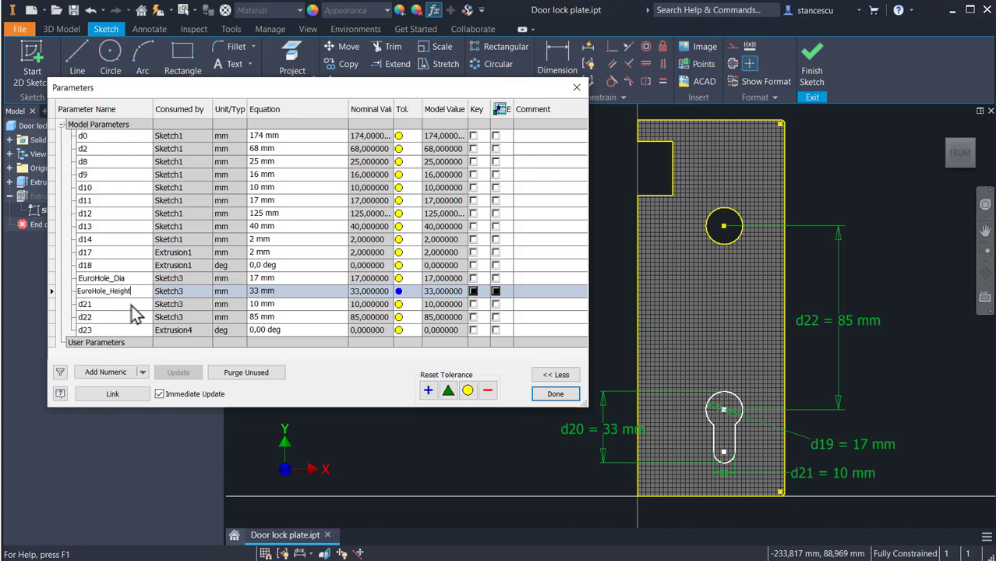
pyautogui.write('Height')
pyautogui.press('Return')
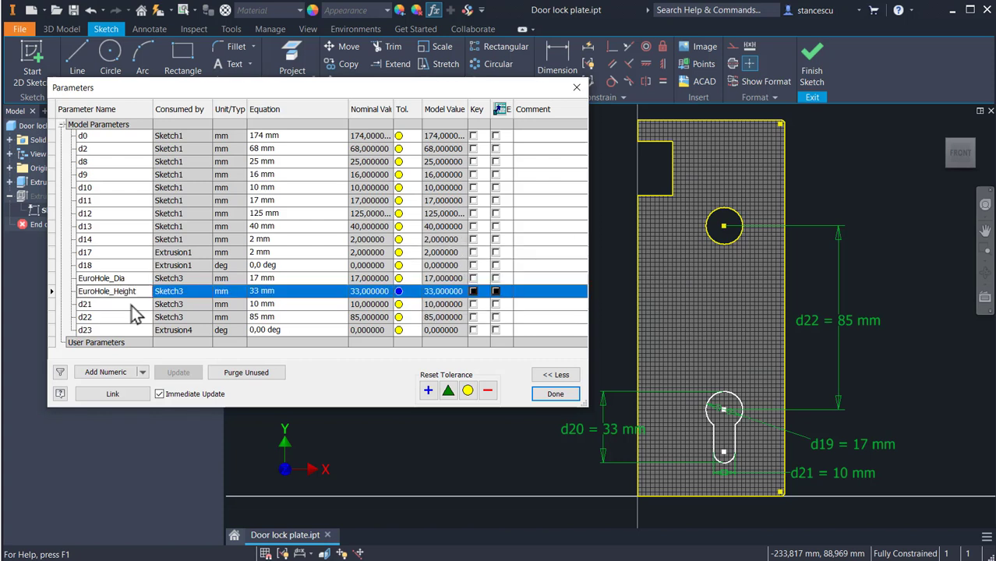
# Rename model parameter d21, the 10 mm slot width, as EuroHole_Thickness and close the parameter table
pyautogui.click(132, 305)
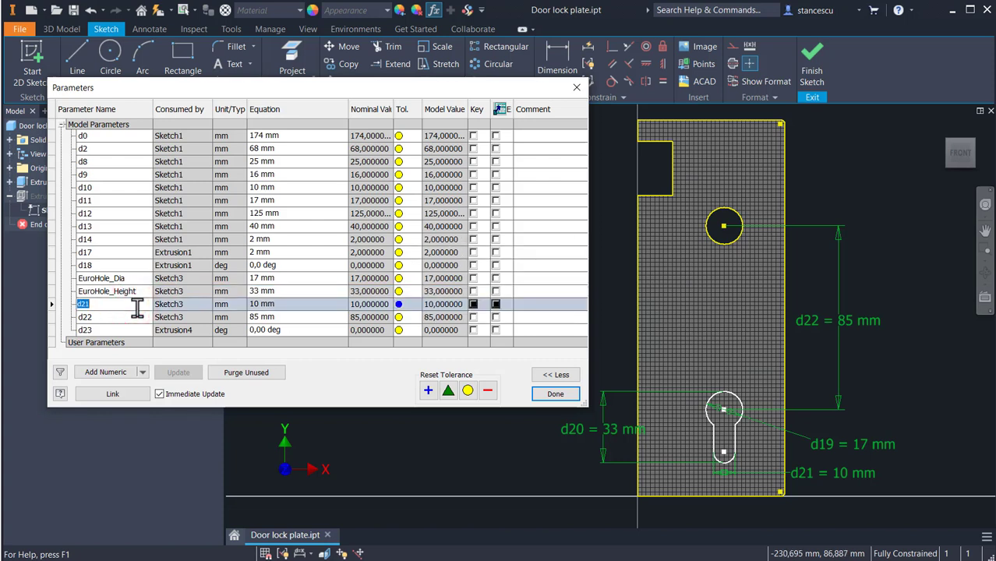
pyautogui.write('EuroHole_Thickness')
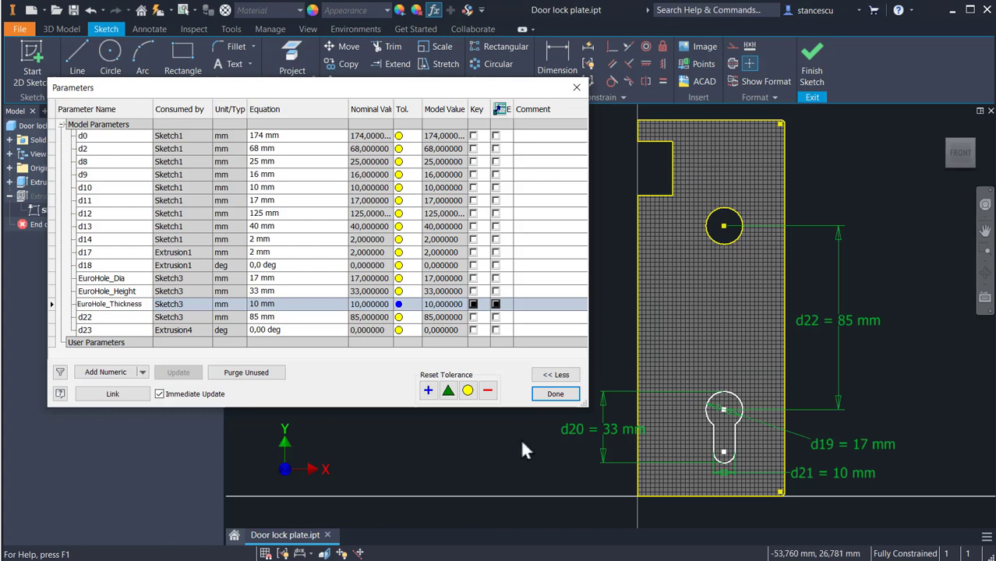
pyautogui.press('Return')
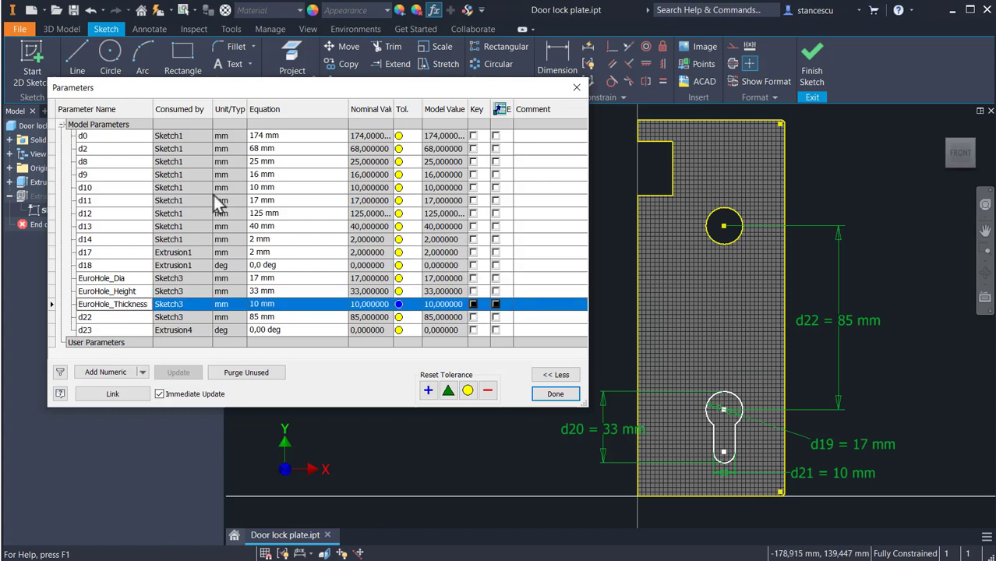
pyautogui.click(555, 395)
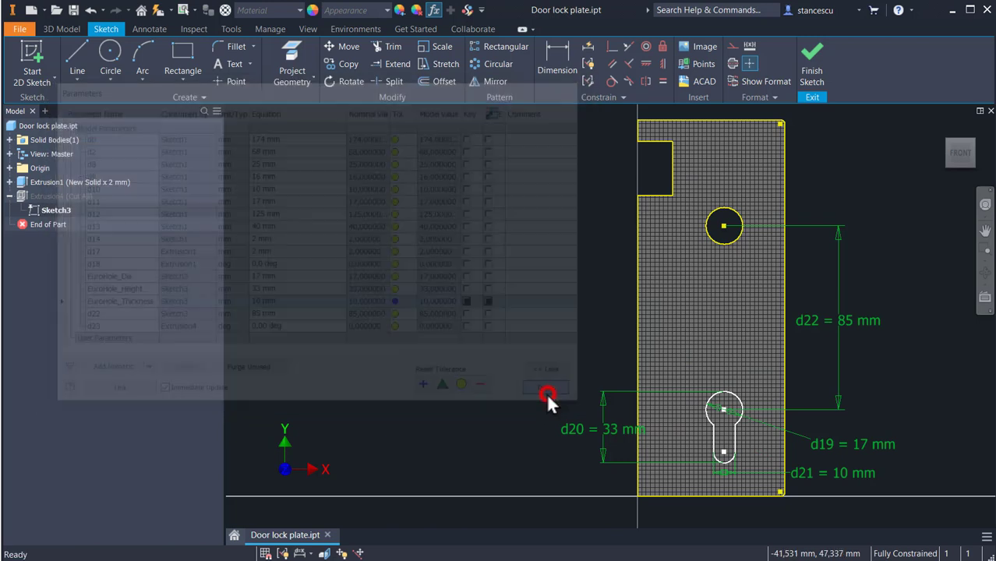
# Update the part and reopen Sketch3 to refresh its dimension names
pyautogui.click(158, 14)
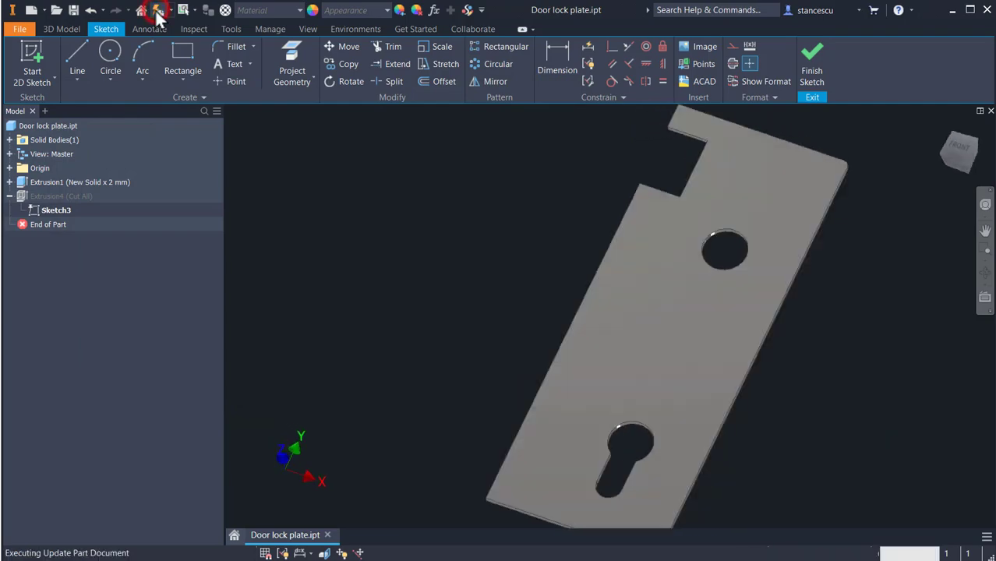
pyautogui.doubleClick(33, 217)
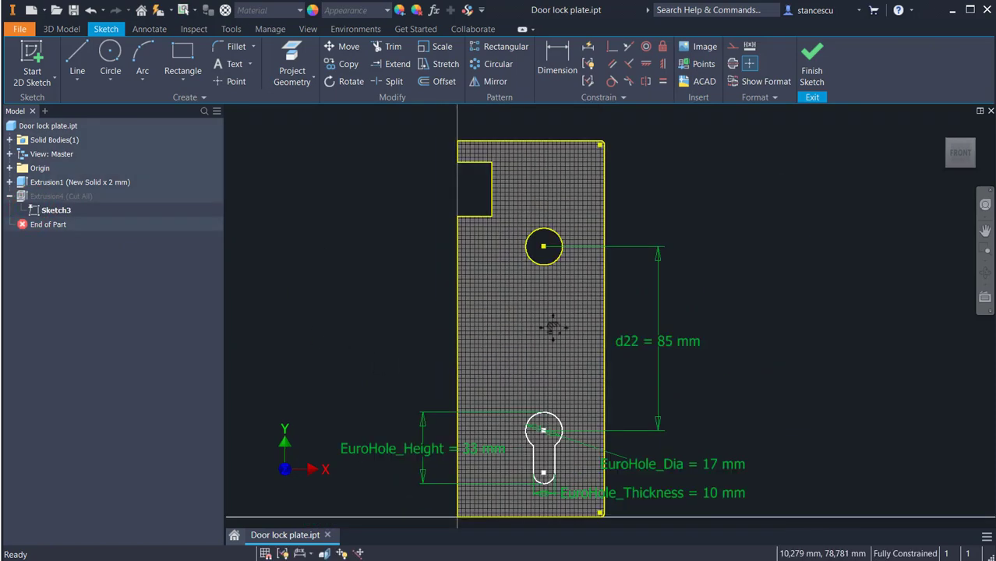
pyautogui.moveTo(551, 328)
pyautogui.mouseDown(button='middle')
pyautogui.moveTo(630, 263)
pyautogui.moveTo(627, 337)
pyautogui.mouseUp(button='middle')
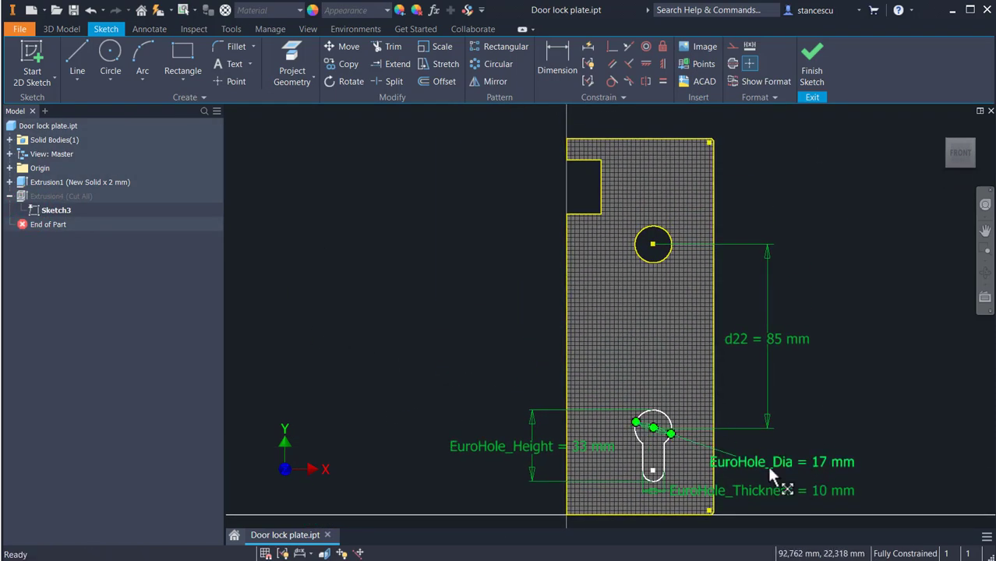
# Reposition the EuroHole diameter, thickness and height dimensions clear of the plate outline
pyautogui.moveTo(770, 463)
pyautogui.mouseDown()
pyautogui.moveTo(785, 489)
pyautogui.moveTo(840, 501)
pyautogui.moveTo(782, 496)
pyautogui.mouseUp()
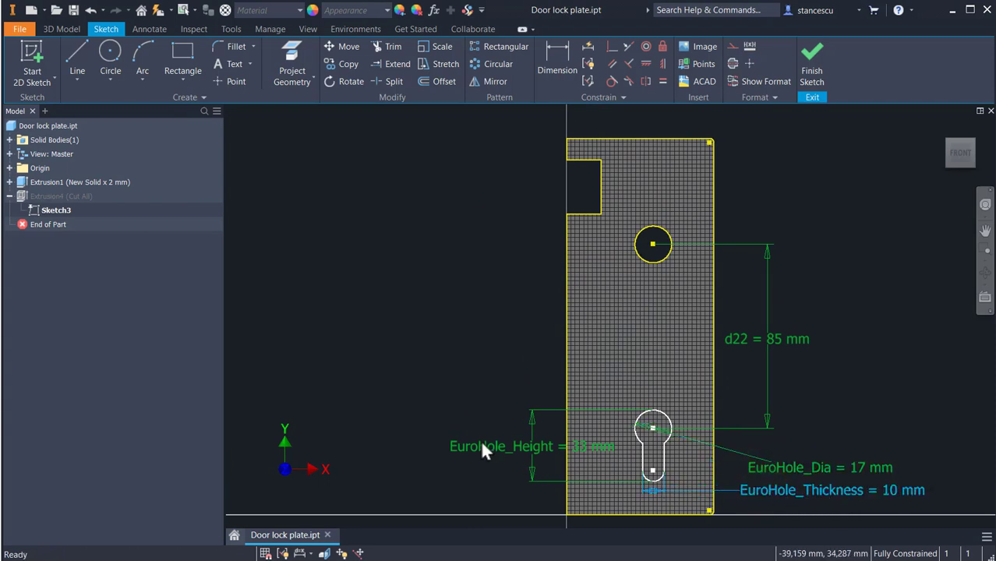
pyautogui.moveTo(534, 445)
pyautogui.mouseDown()
pyautogui.moveTo(489, 457)
pyautogui.moveTo(471, 447)
pyautogui.mouseUp()
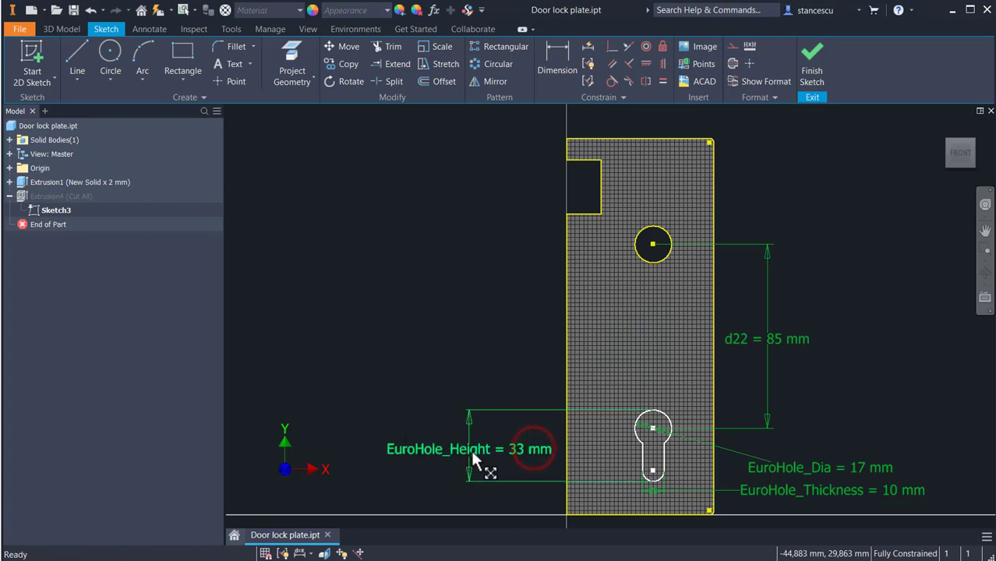
pyautogui.click(441, 314)
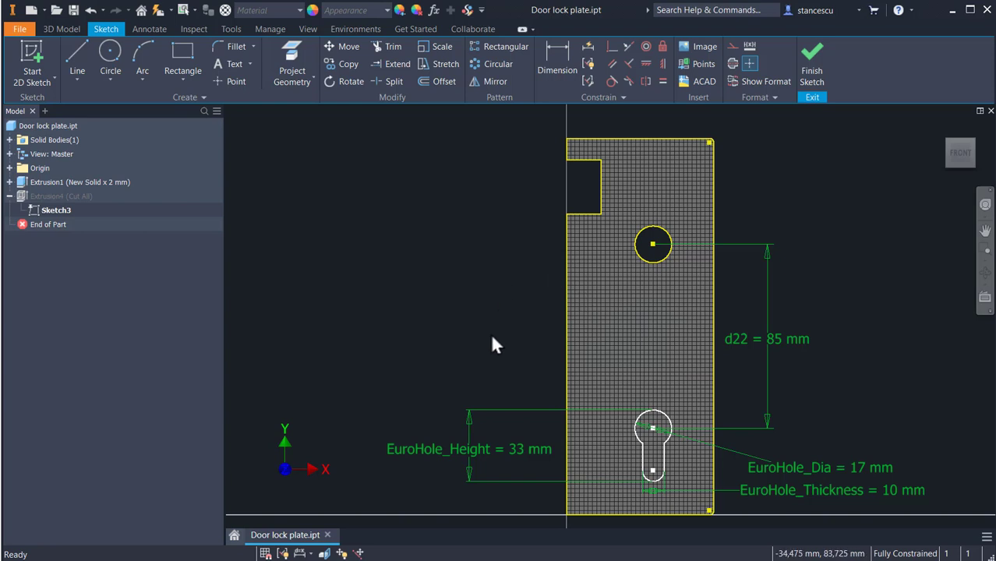
# Delete the 85 mm dimension and the vertical constraint tying the keyhole profile to the round hole's centre
pyautogui.click(776, 340)
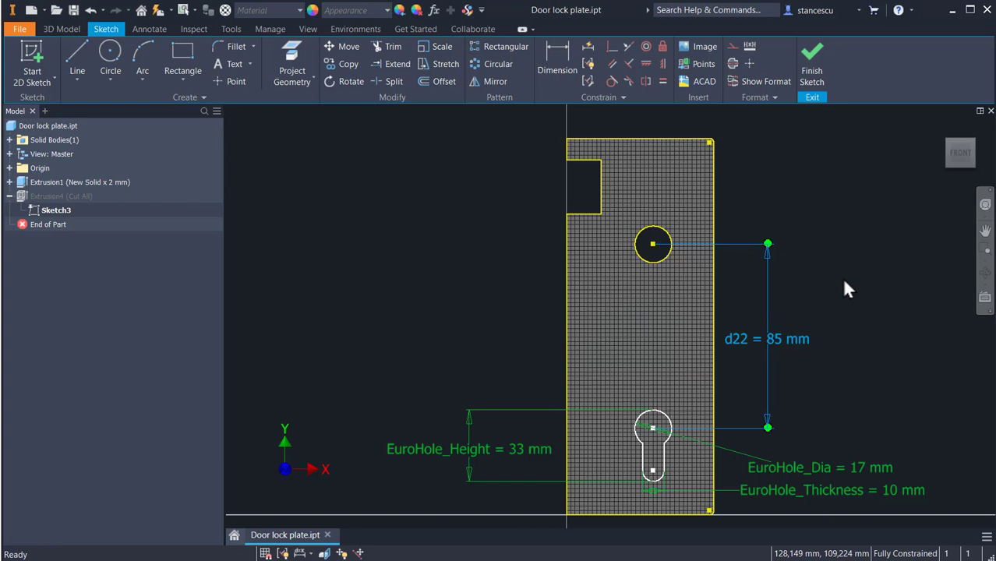
pyautogui.press('Delete')
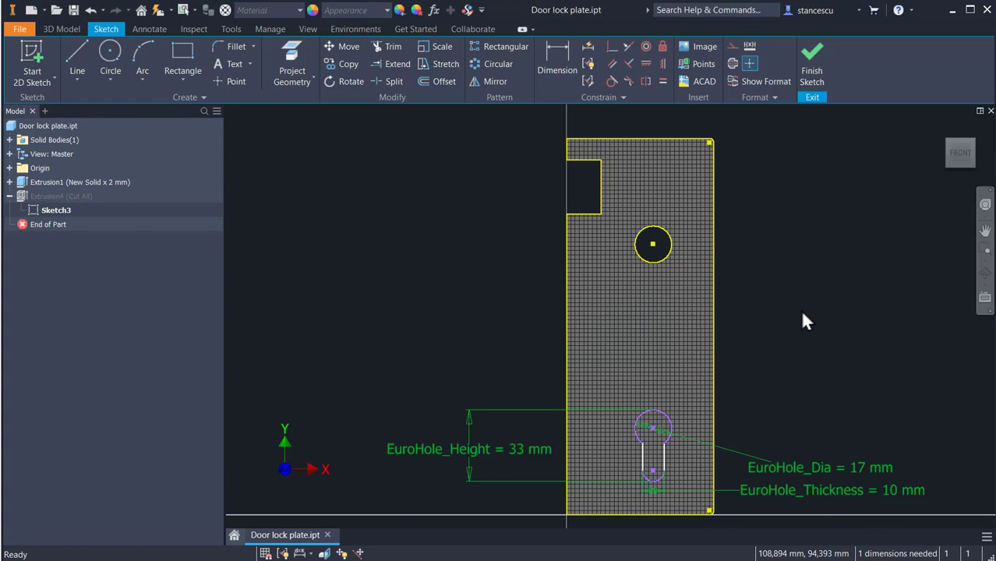
pyautogui.press('F8')
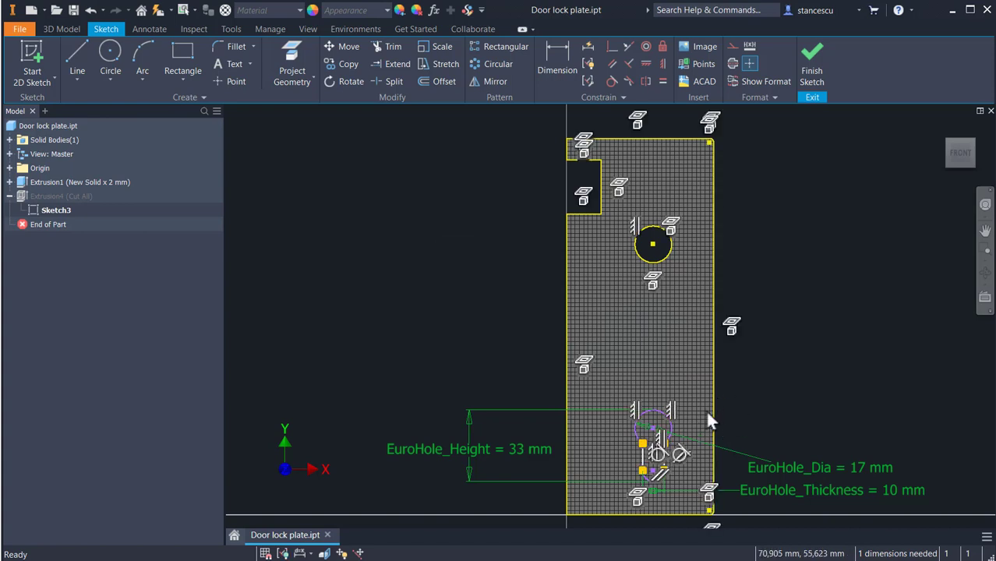
pyautogui.scroll(2, 703, 399)
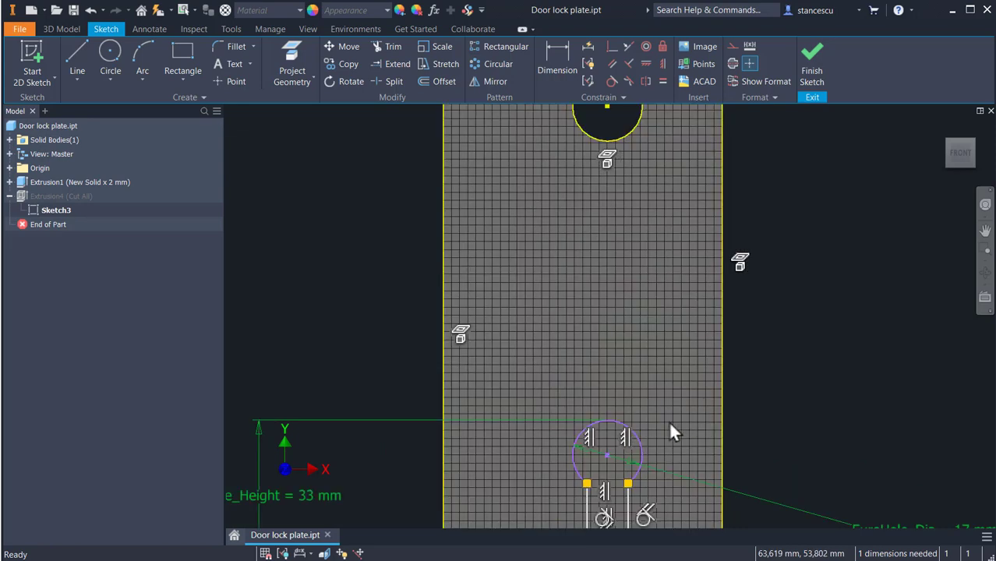
pyautogui.scroll(-1, 671, 425)
pyautogui.scroll(3, 673, 357)
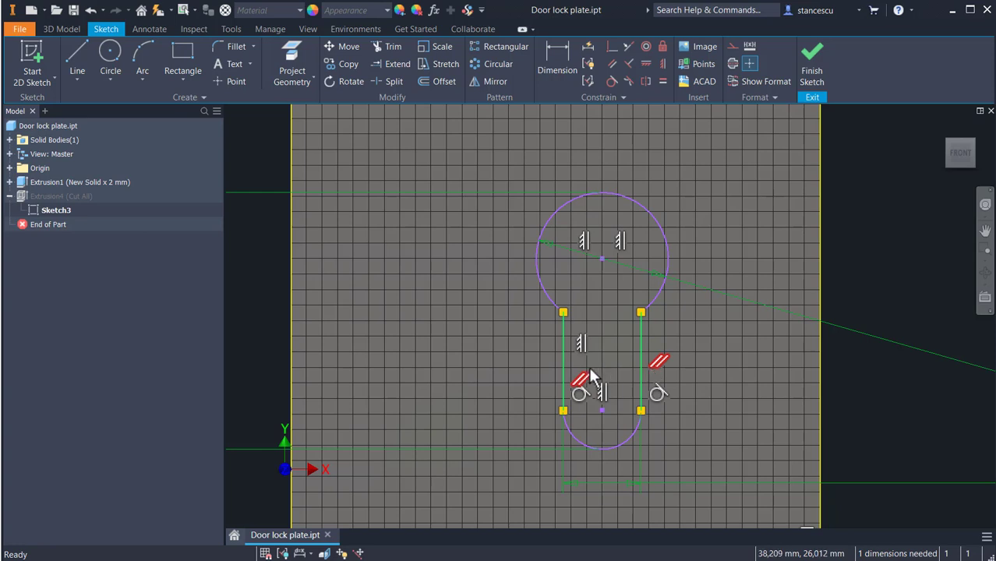
pyautogui.press('Home')
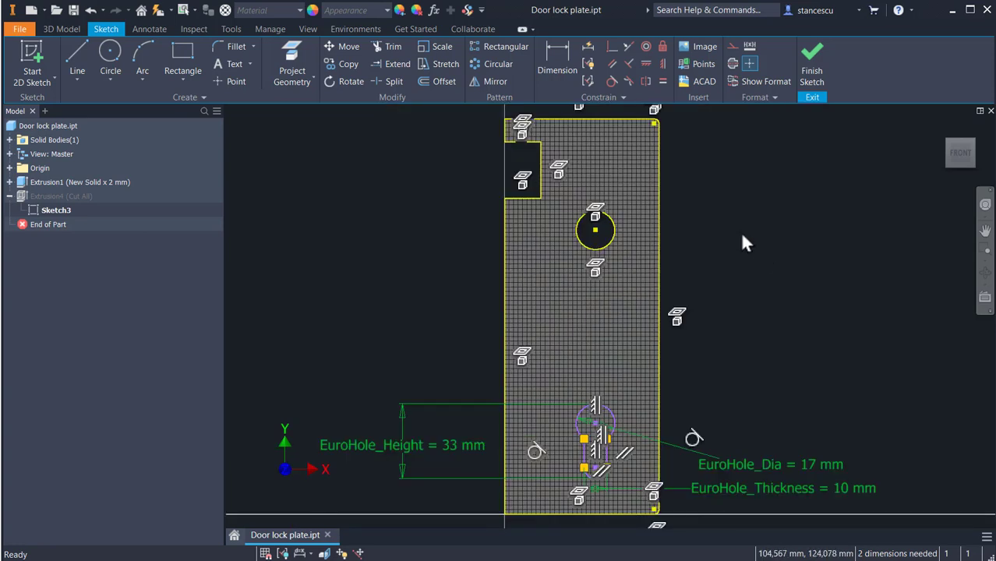
pyautogui.press('F9')
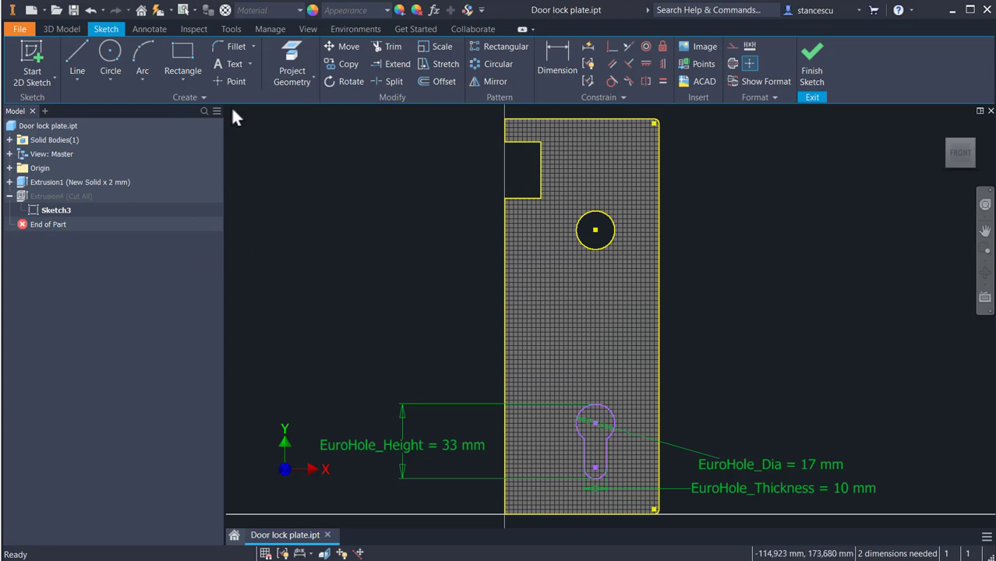
# Place a sketch point on the centre of the keyhole's large upper arc
pyautogui.click(224, 79)
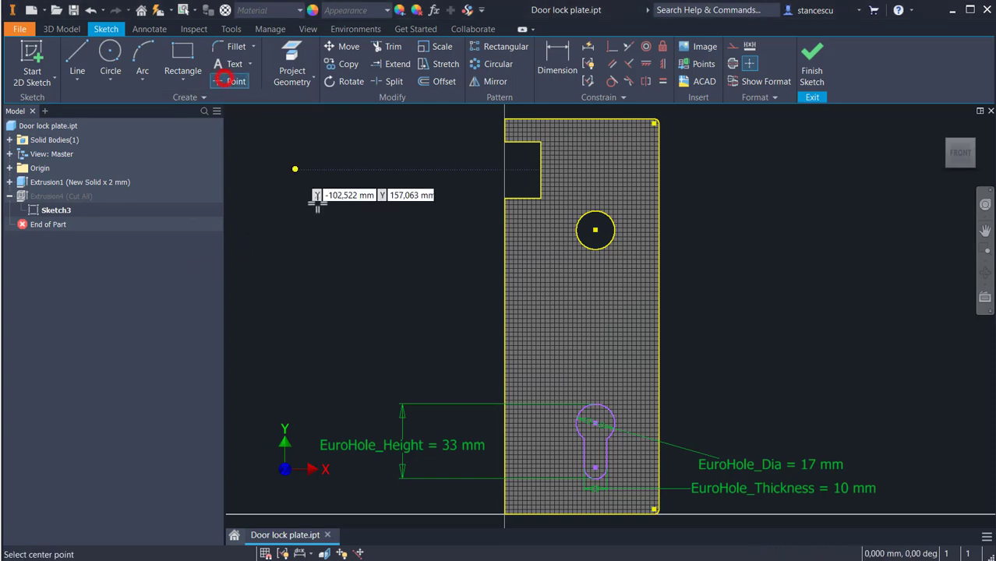
pyautogui.click(595, 423)
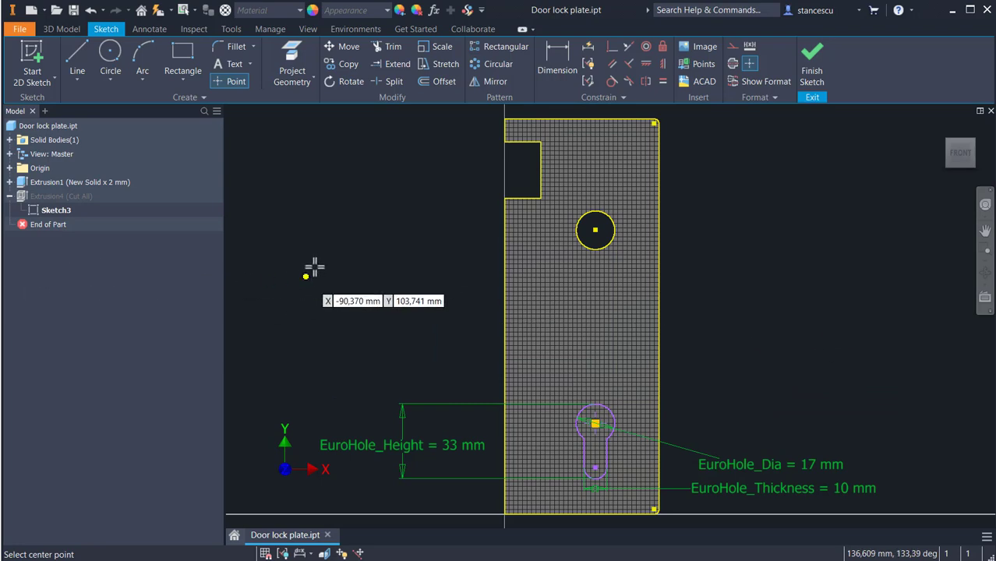
# Finish the sketch and start extracting a standard iFeature from the keyhole cut, Extrusion4
pyautogui.click(814, 56)
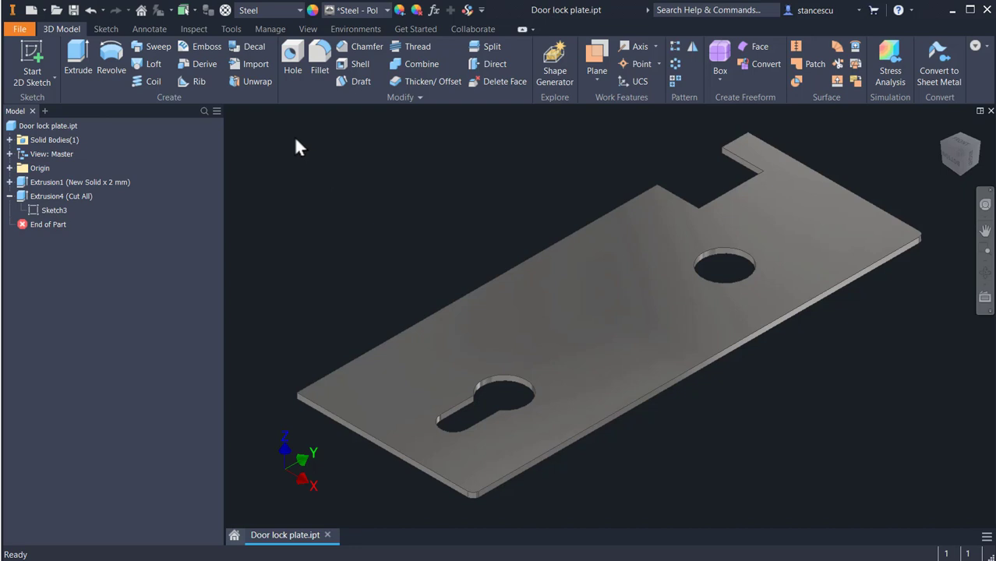
pyautogui.click(269, 31)
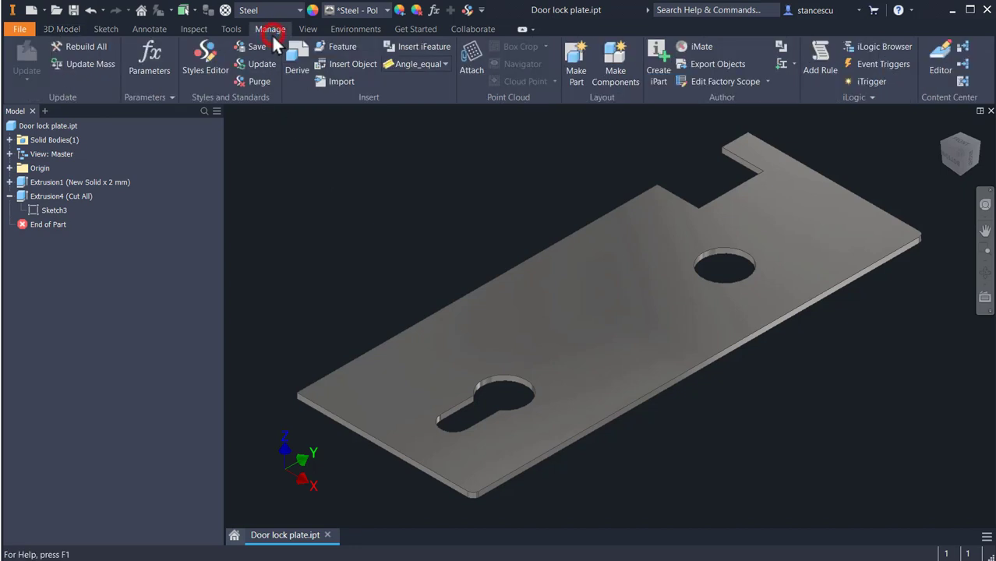
pyautogui.click(781, 46)
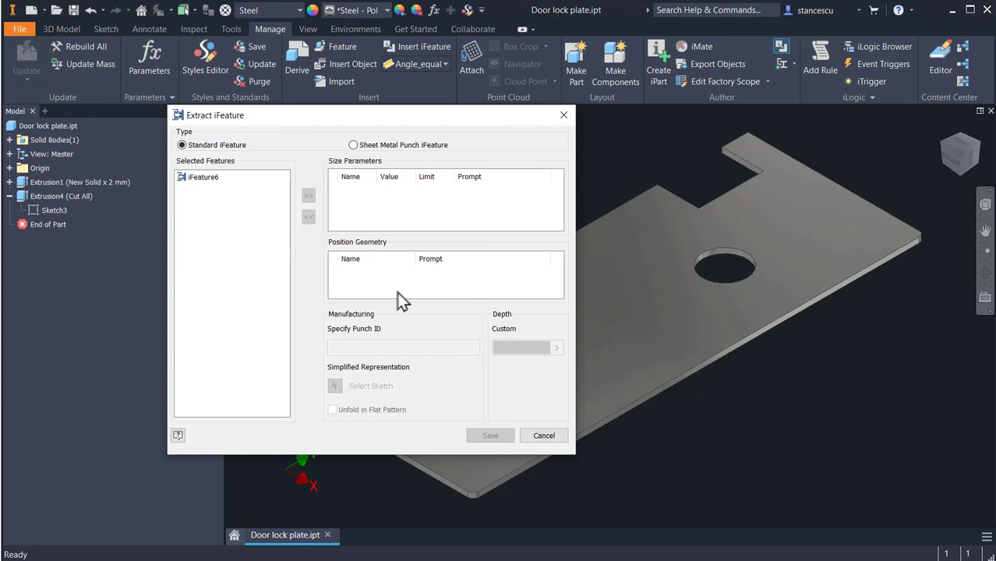
pyautogui.moveTo(729, 423); pyautogui.dragTo(910, 431, button='middle')
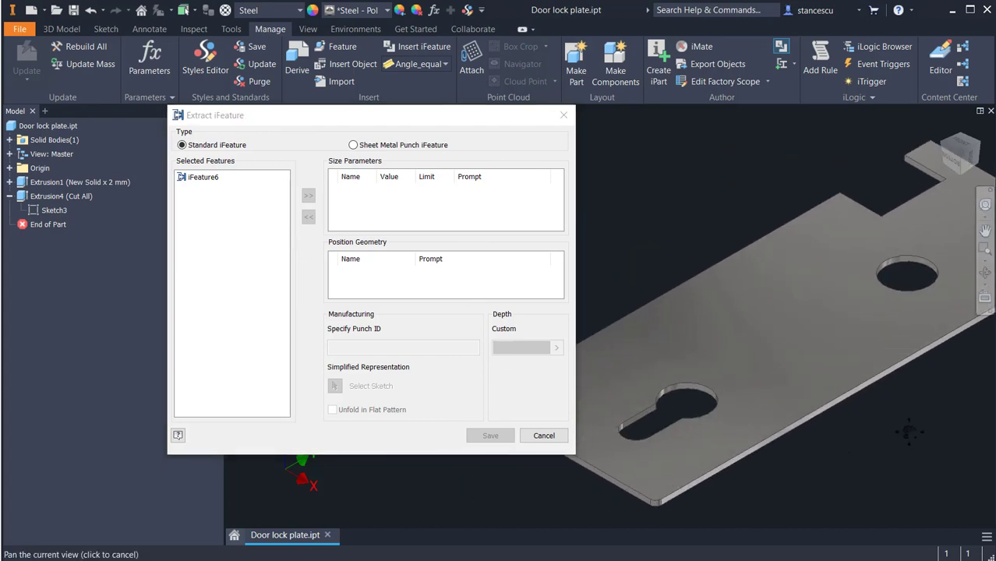
pyautogui.click(25, 197)
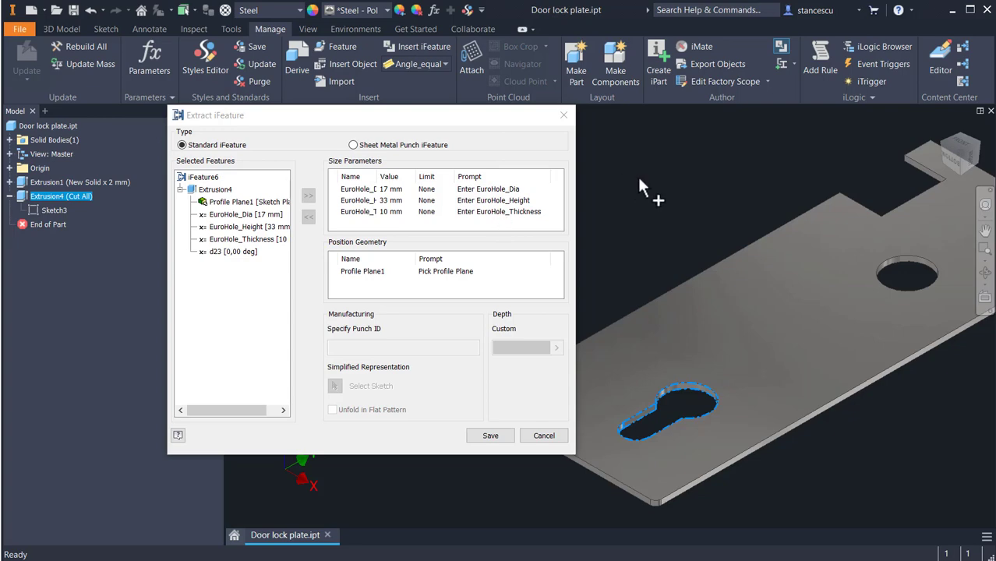
# Save the iFeature as EuroHole.ide in the catalog's Punches folder, replacing the existing file and accepting the location outside the active project
pyautogui.click(484, 437)
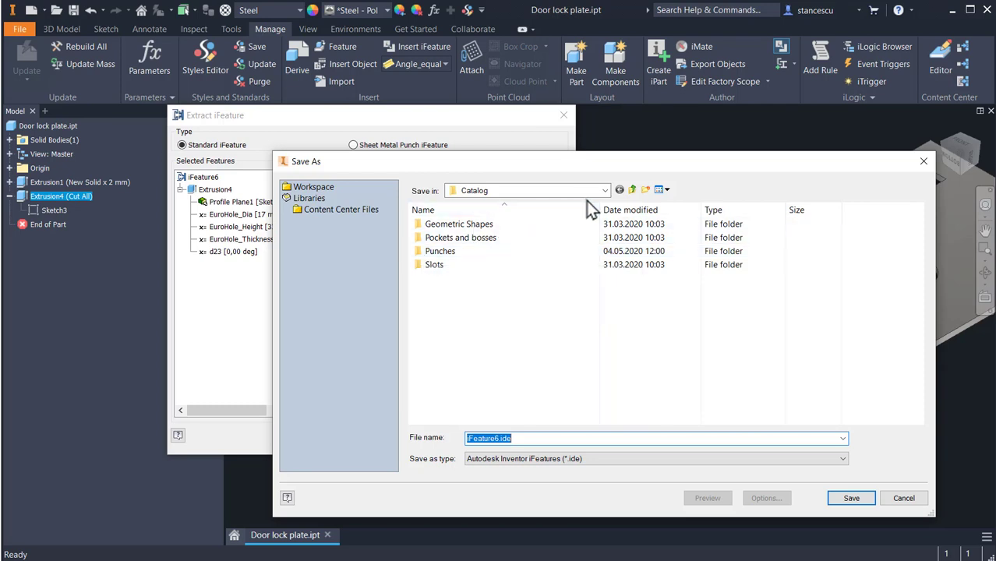
pyautogui.click(605, 191)
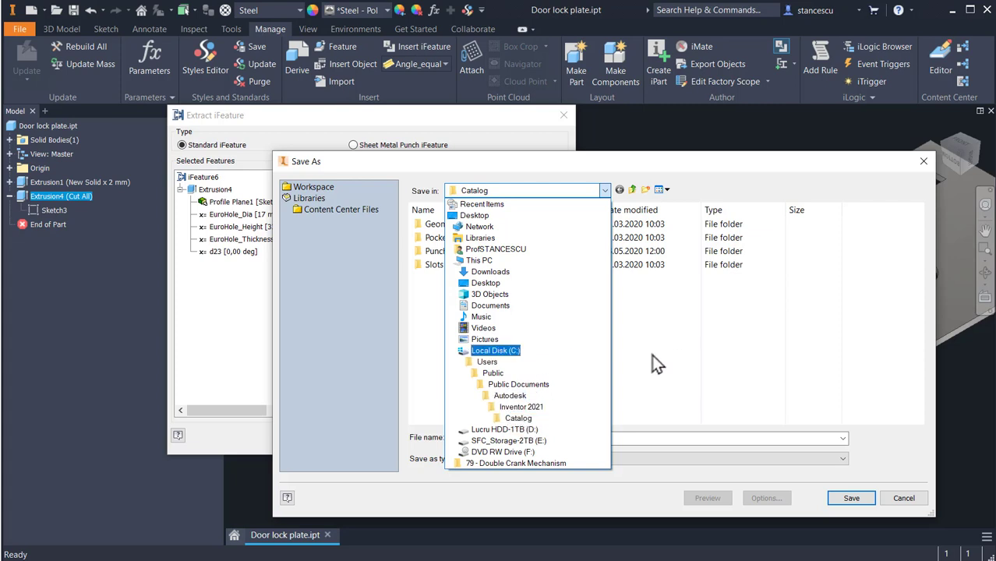
pyautogui.click(538, 192)
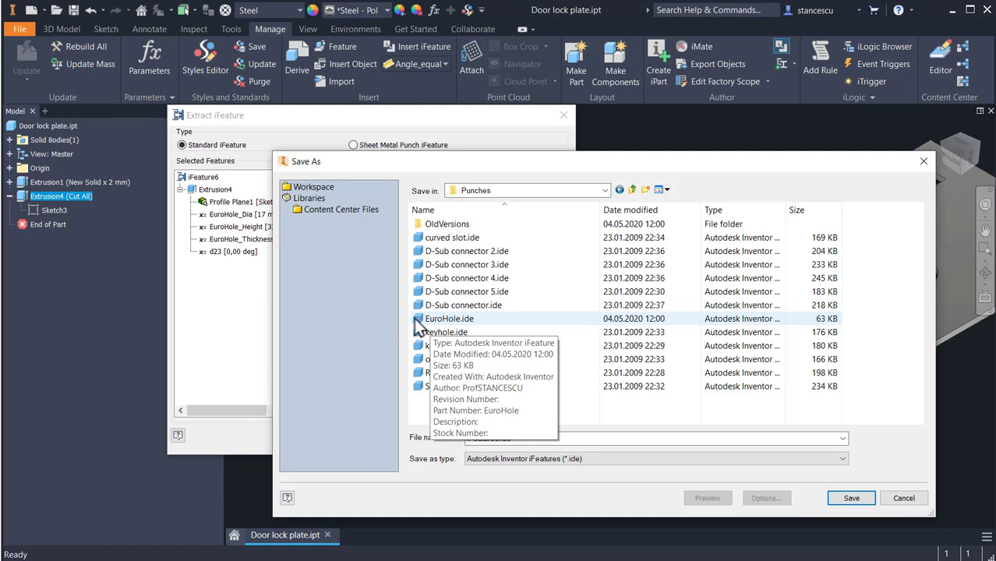
pyautogui.click(418, 319)
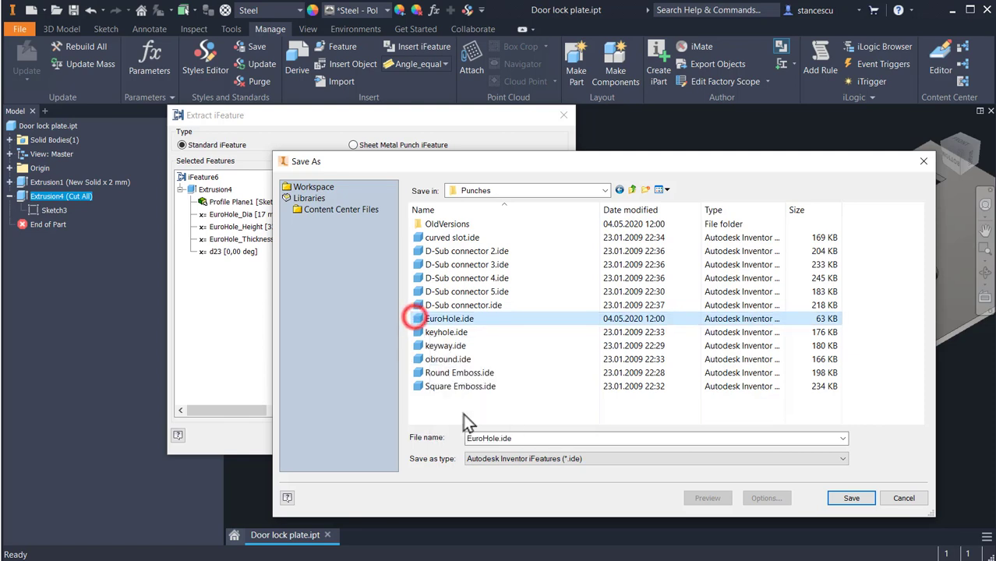
pyautogui.click(852, 499)
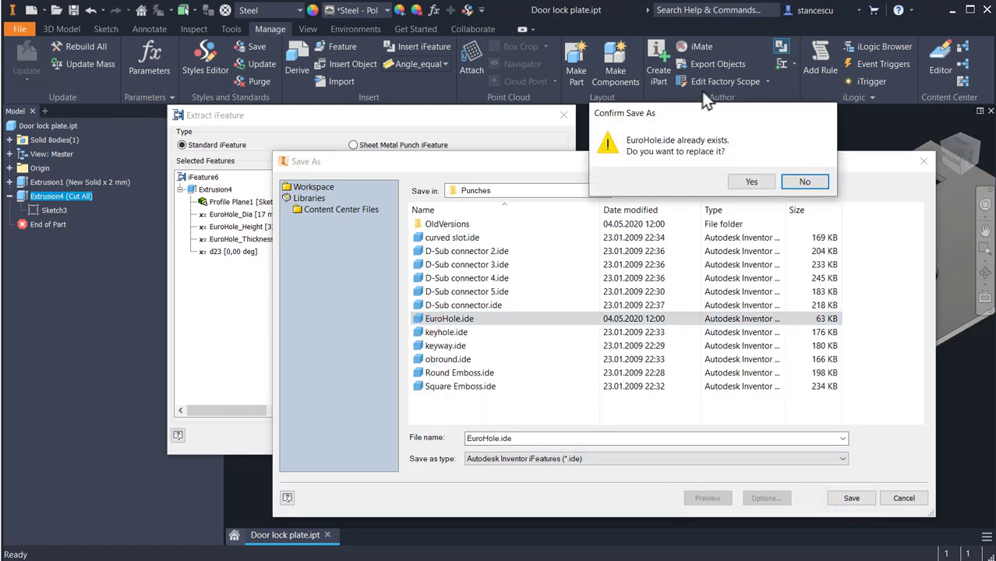
pyautogui.click(751, 182)
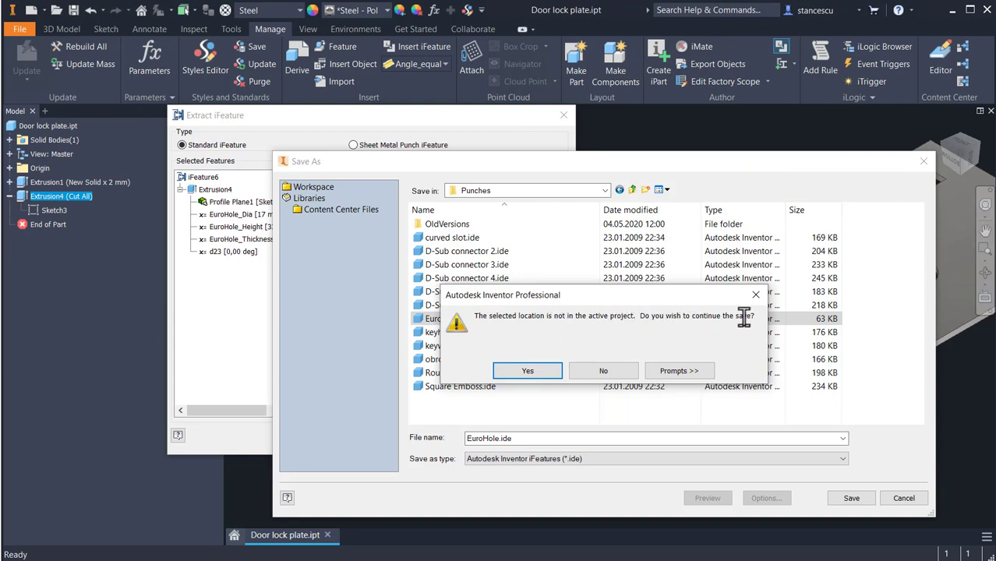
pyautogui.click(533, 373)
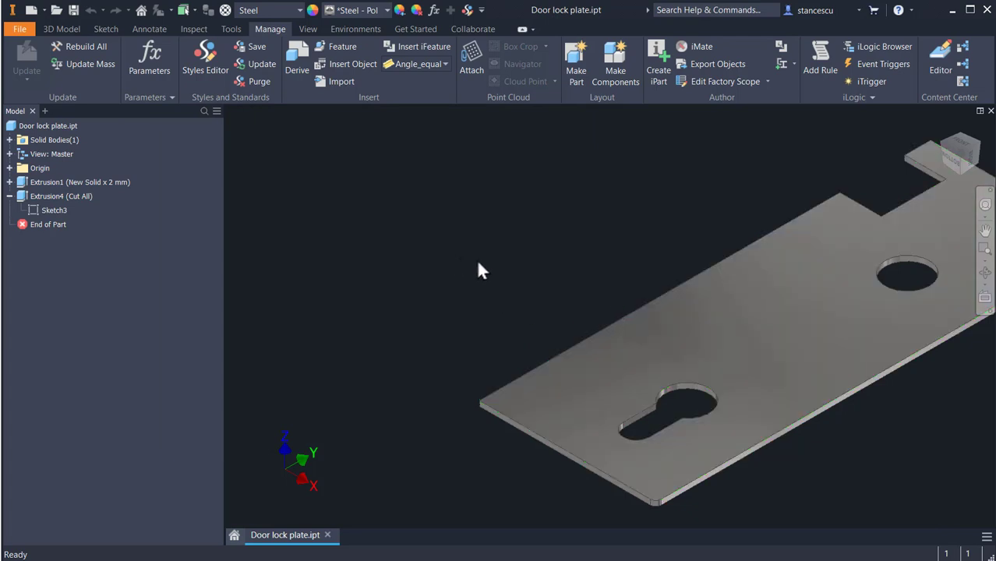
# Close the door lock plate part without saving and open Door lock plate - Crude.ipt
pyautogui.moveTo(478, 269); pyautogui.dragTo(382, 238, button='middle')
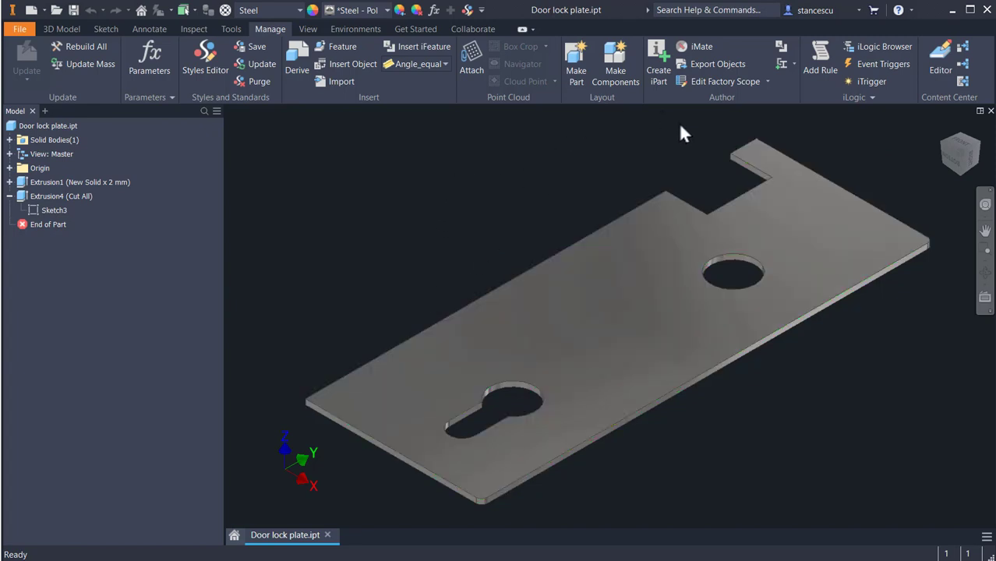
pyautogui.click(991, 111)
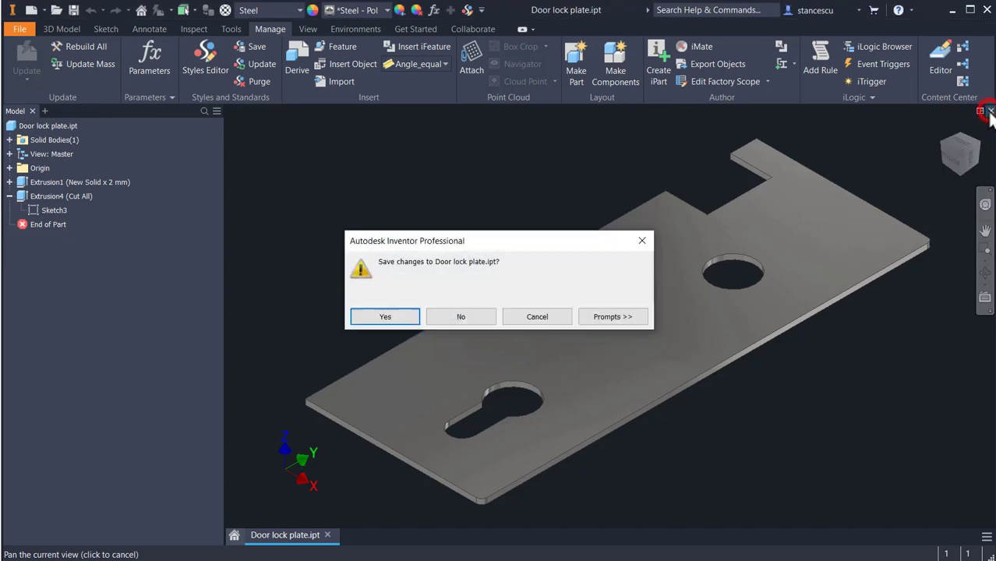
pyautogui.click(460, 317)
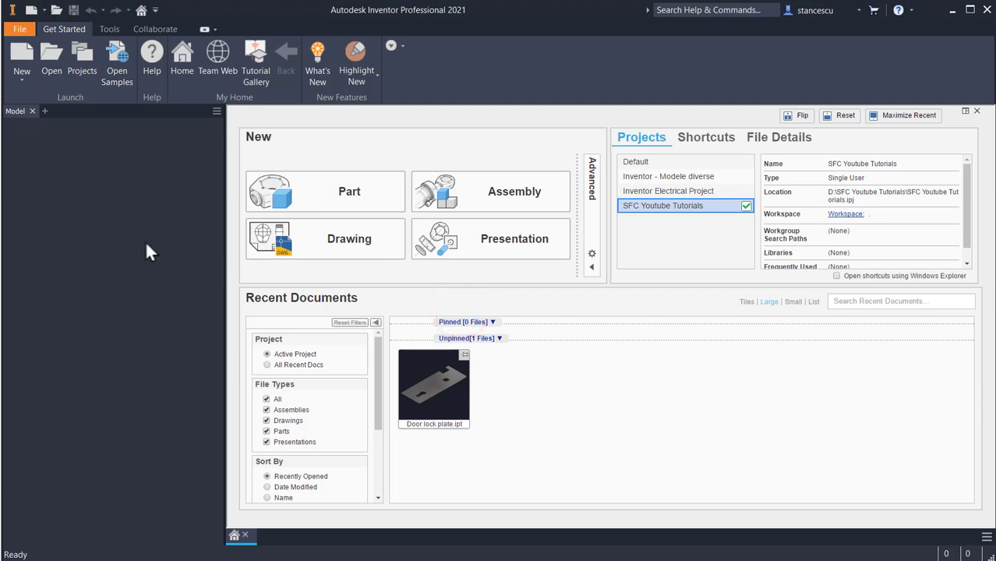
pyautogui.click(56, 51)
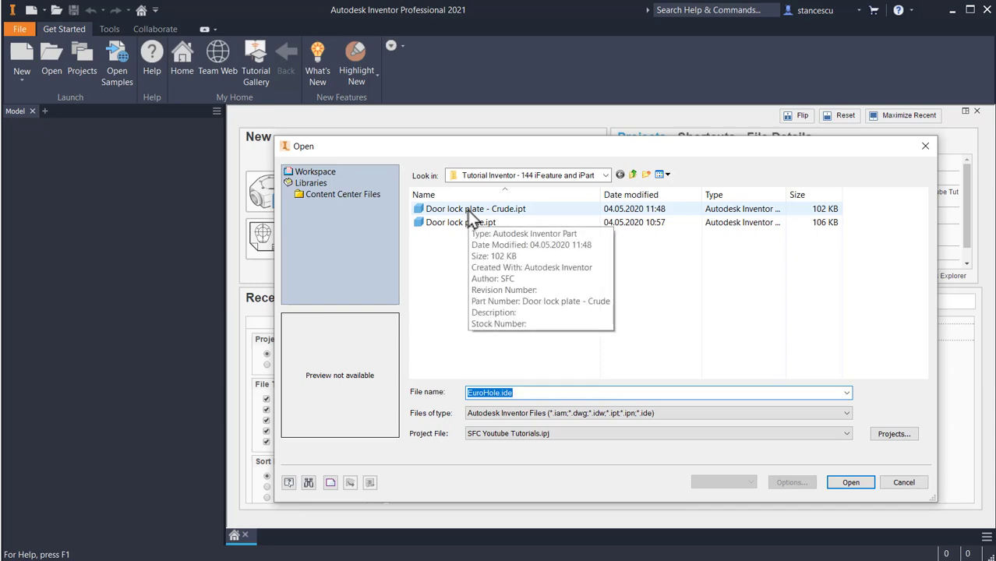
pyautogui.doubleClick(468, 210)
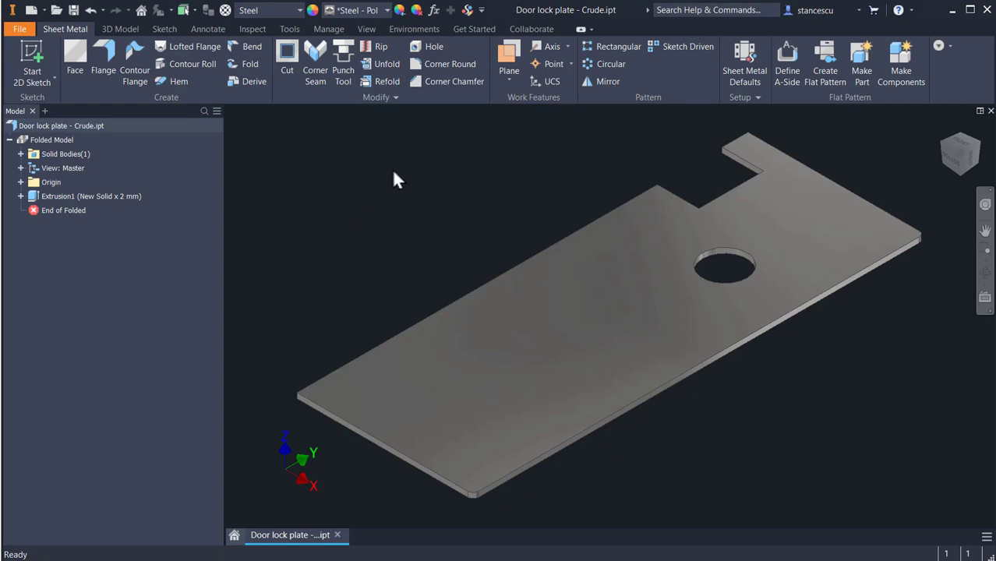
# Insert the EuroHole.ide iFeature from the Punches folder with the plate's large upper face as its profile plane
pyautogui.click(328, 29)
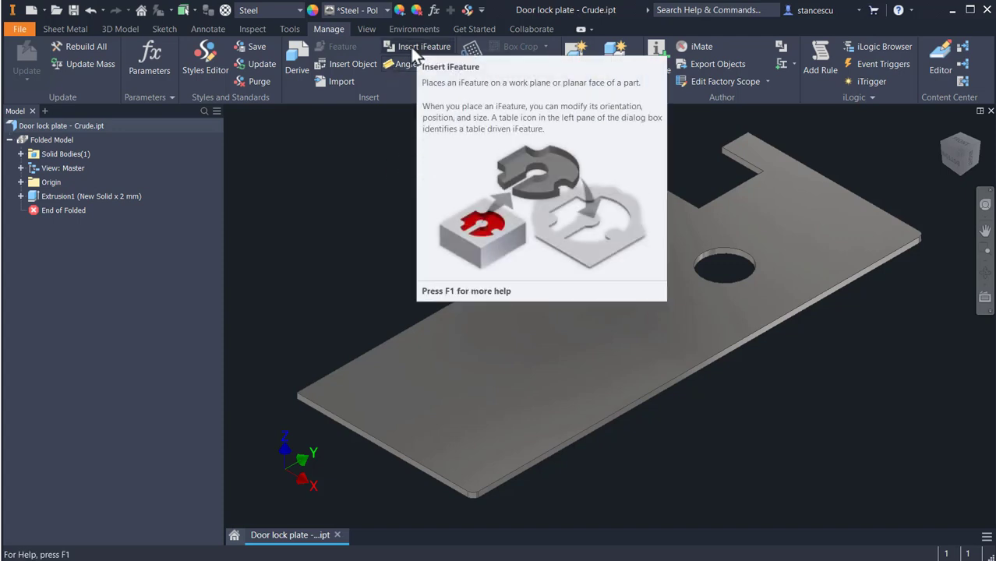
pyautogui.click(410, 45)
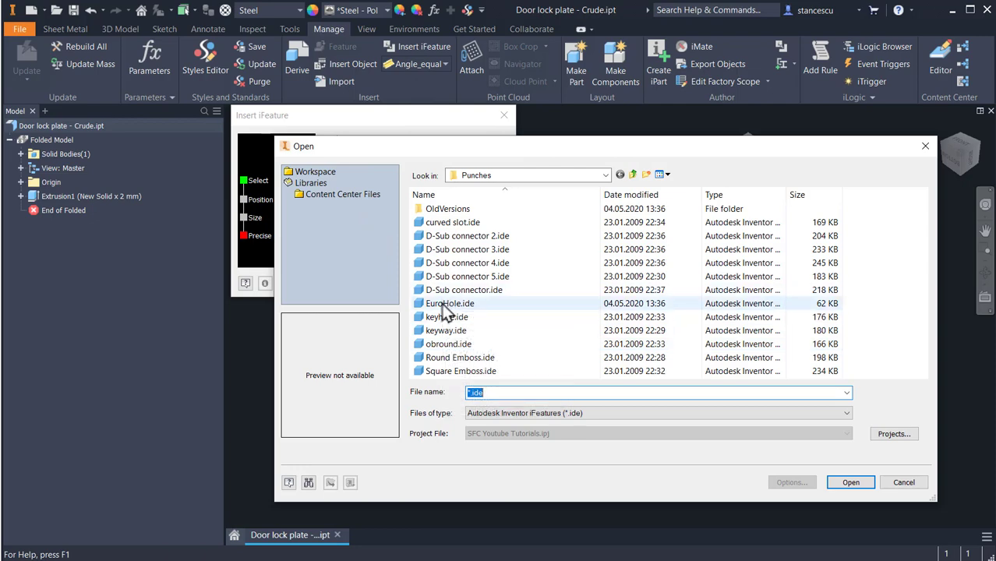
pyautogui.doubleClick(418, 310)
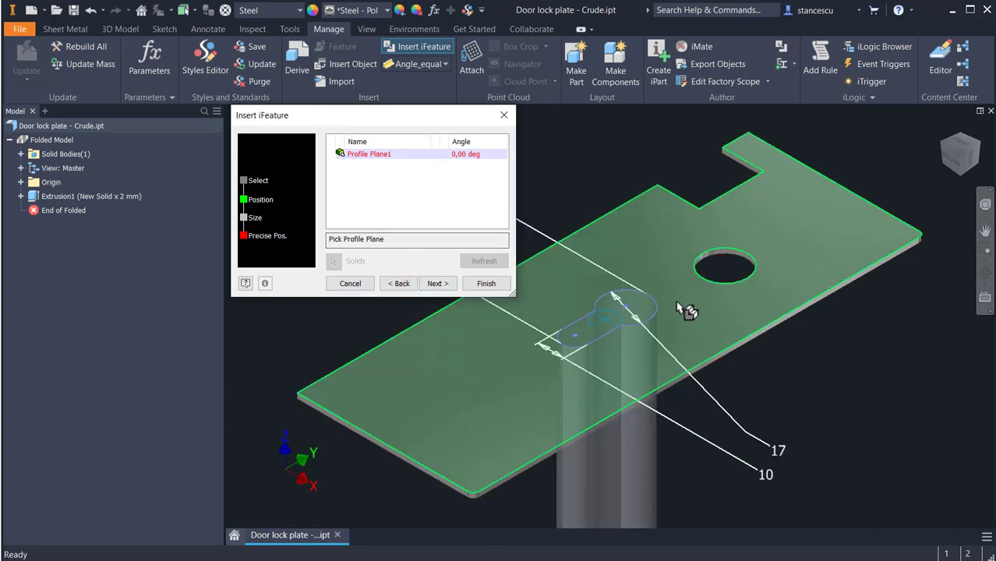
pyautogui.click(503, 352)
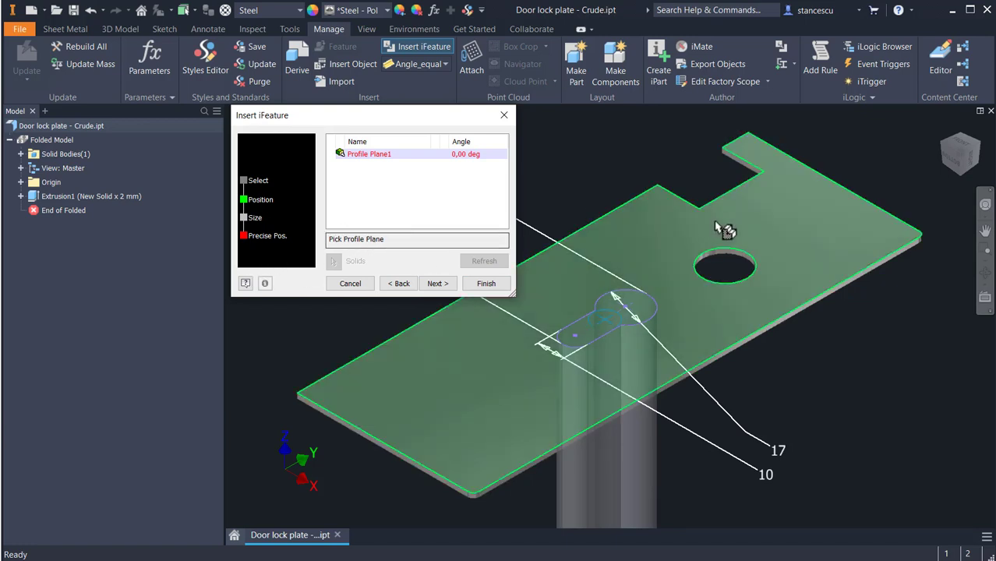
pyautogui.click(646, 241)
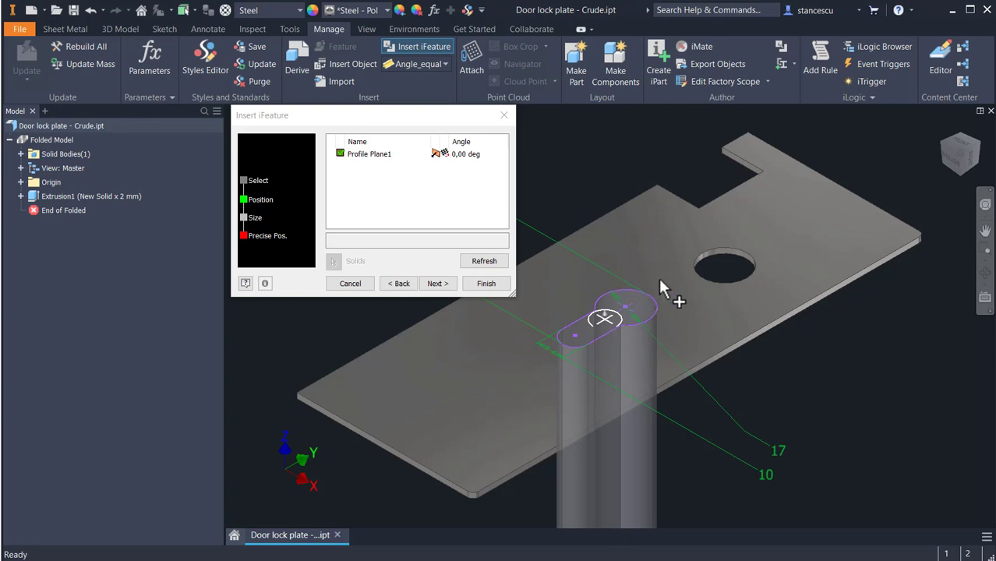
# Complete the EuroHole placement with its preset sizes and sketch editing activated immediately
pyautogui.click(439, 283)
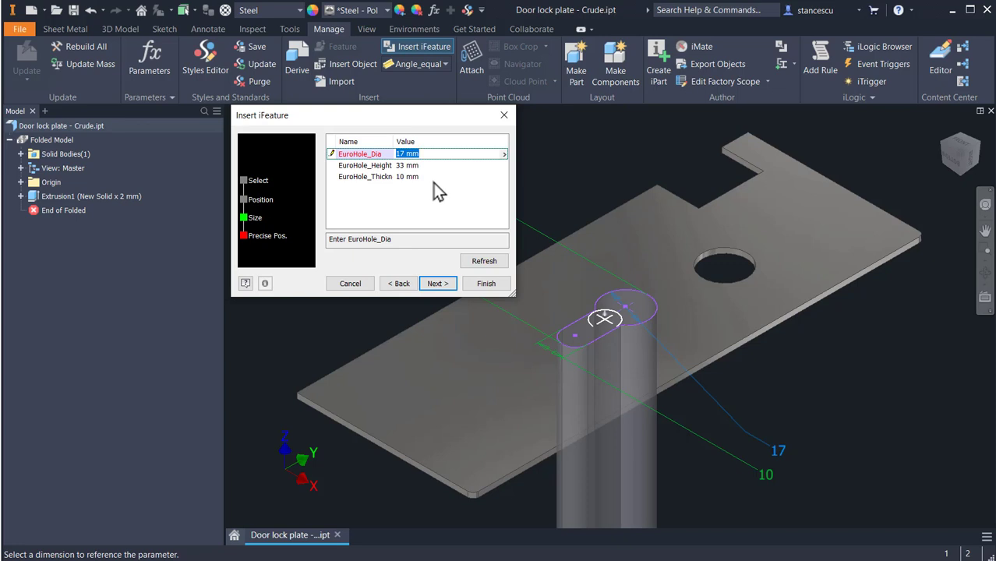
pyautogui.click(437, 284)
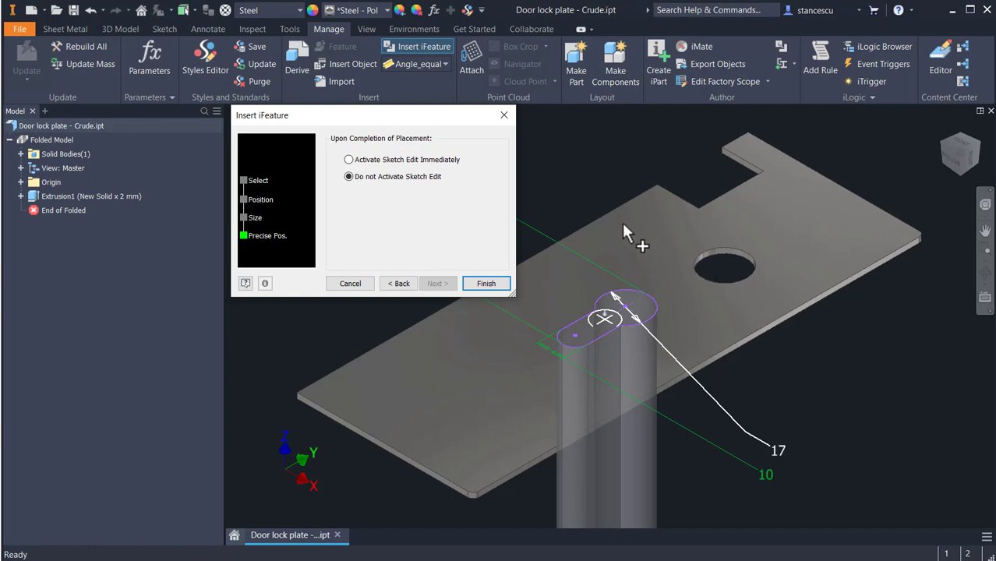
pyautogui.click(349, 159)
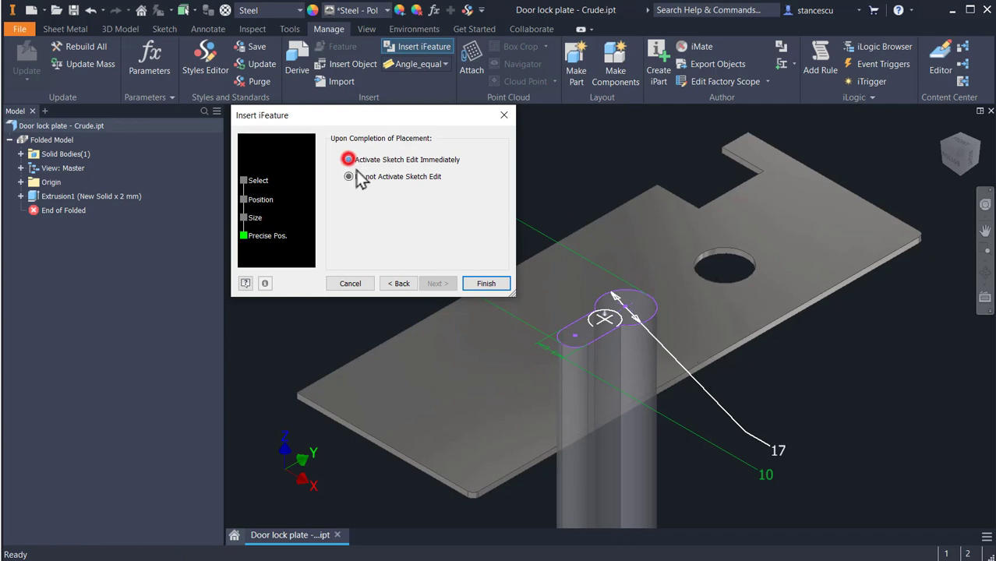
pyautogui.click(488, 286)
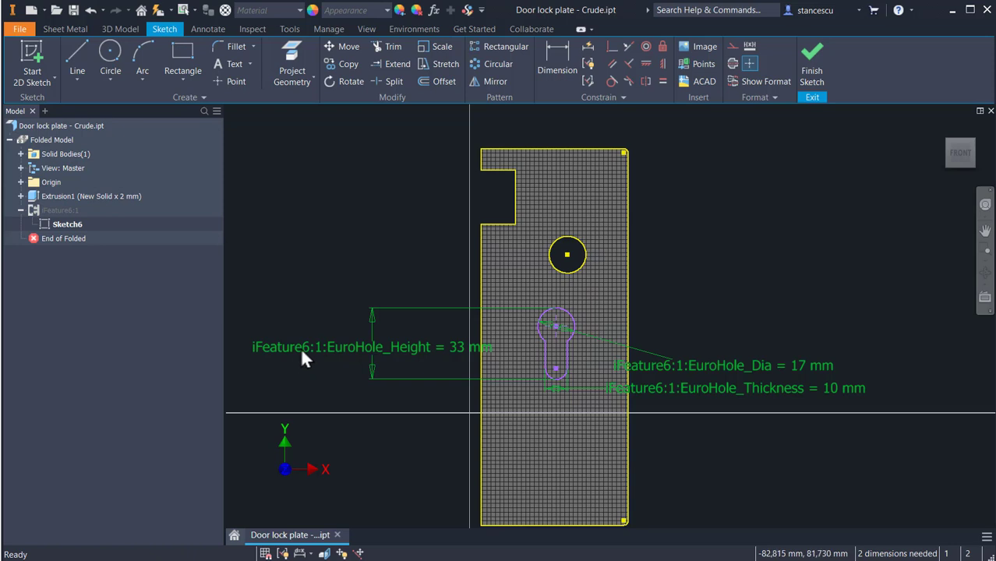
# Reposition the inserted keyhole's diameter, thickness and height dimension labels further from the profile
pyautogui.moveTo(718, 366); pyautogui.dragTo(771, 377)
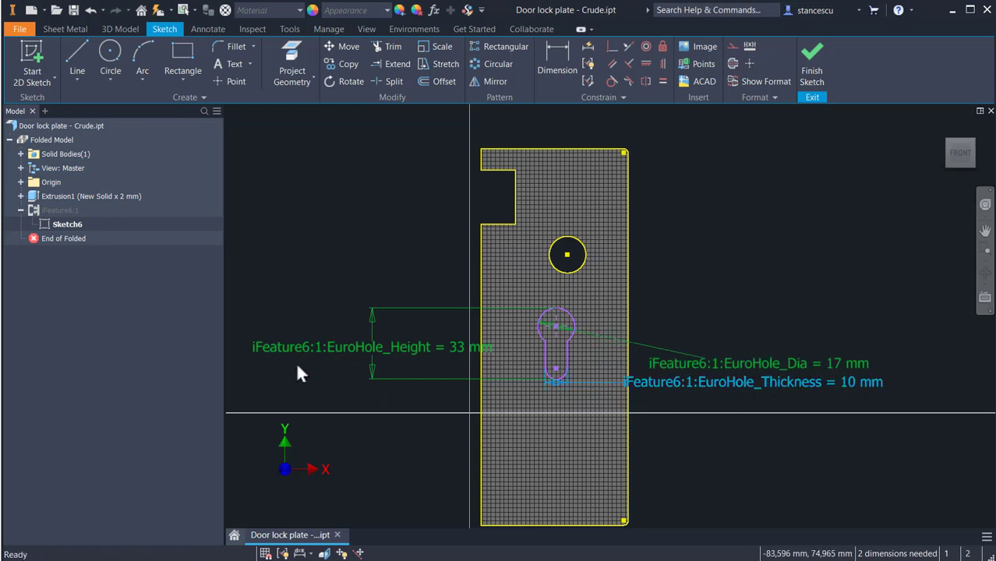
pyautogui.click(341, 350)
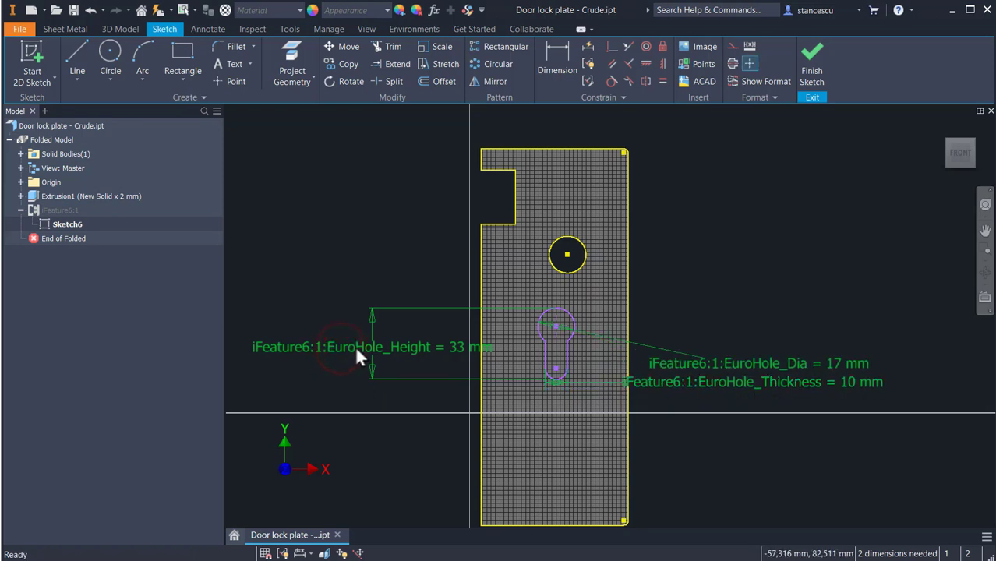
pyautogui.moveTo(366, 349); pyautogui.dragTo(336, 294)
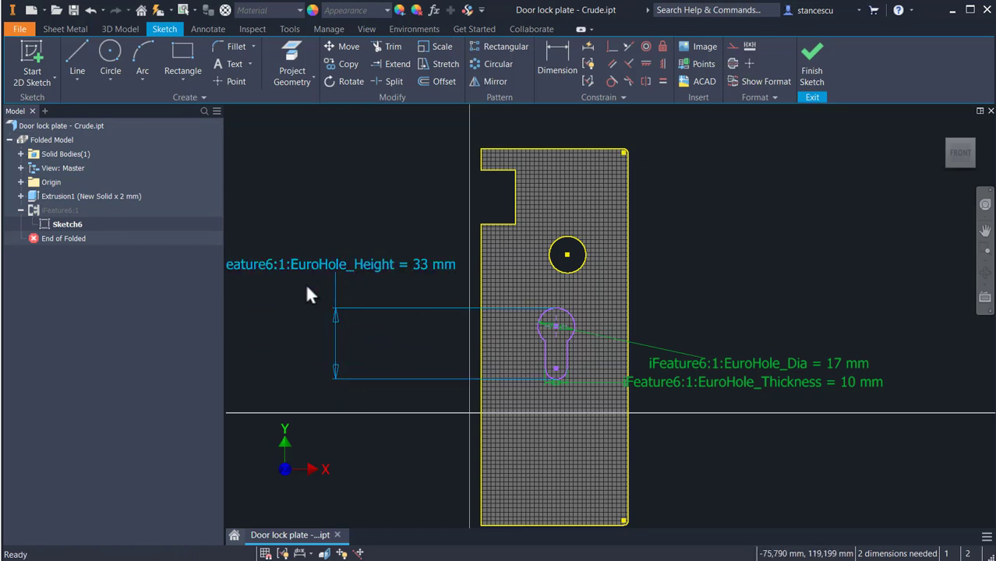
# Dimension the vertical distance between the round hole's centre and the keyhole's upper arc centre as 85 mm
pyautogui.moveTo(810, 472); pyautogui.dragTo(835, 481, button='middle')
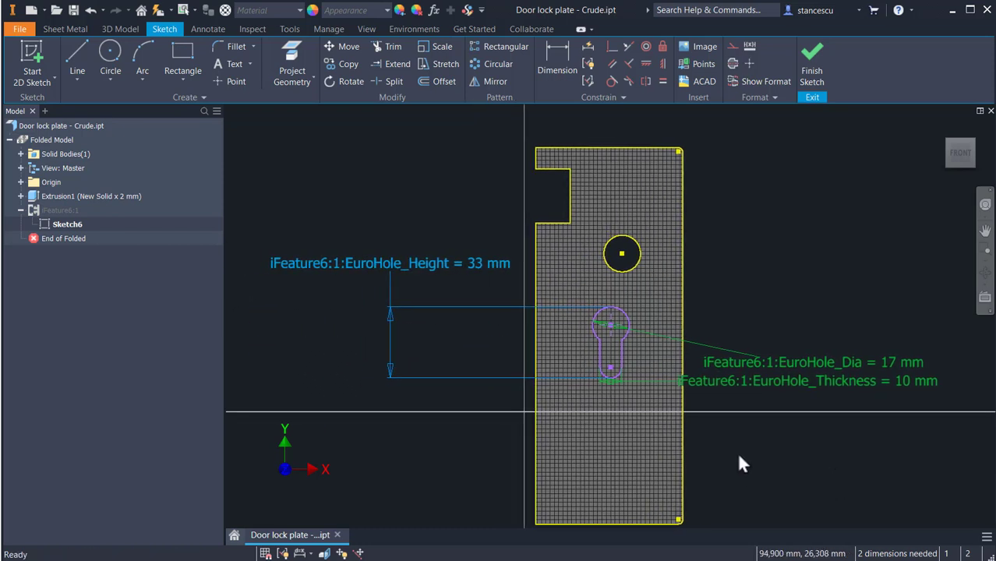
pyautogui.click(550, 53)
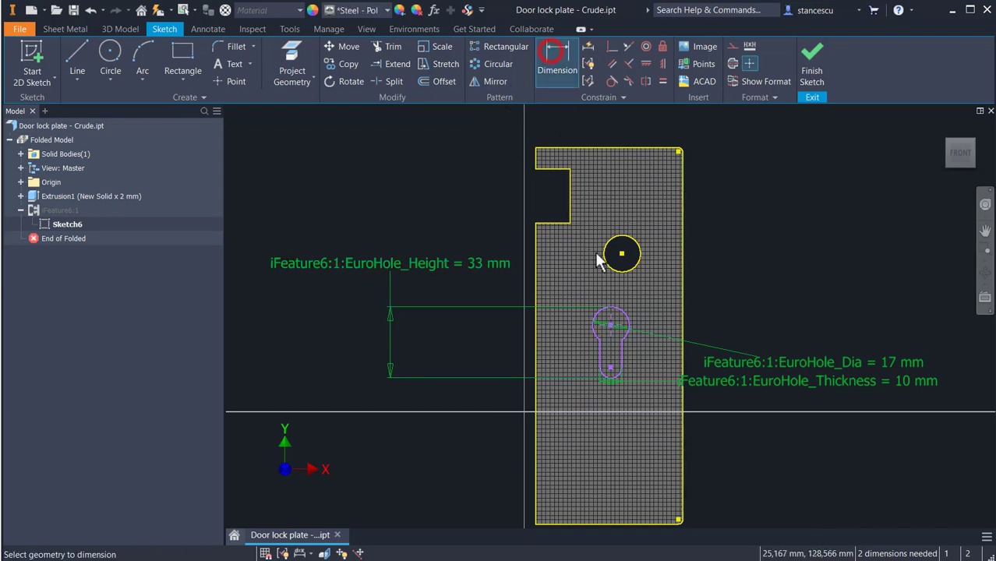
pyautogui.click(609, 326)
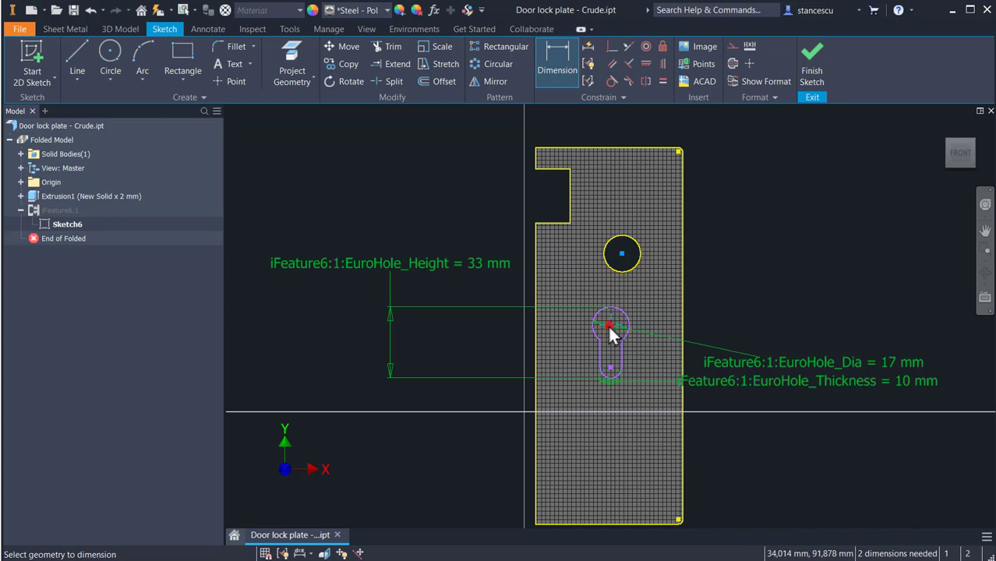
pyautogui.click(622, 253)
pyautogui.click(735, 268)
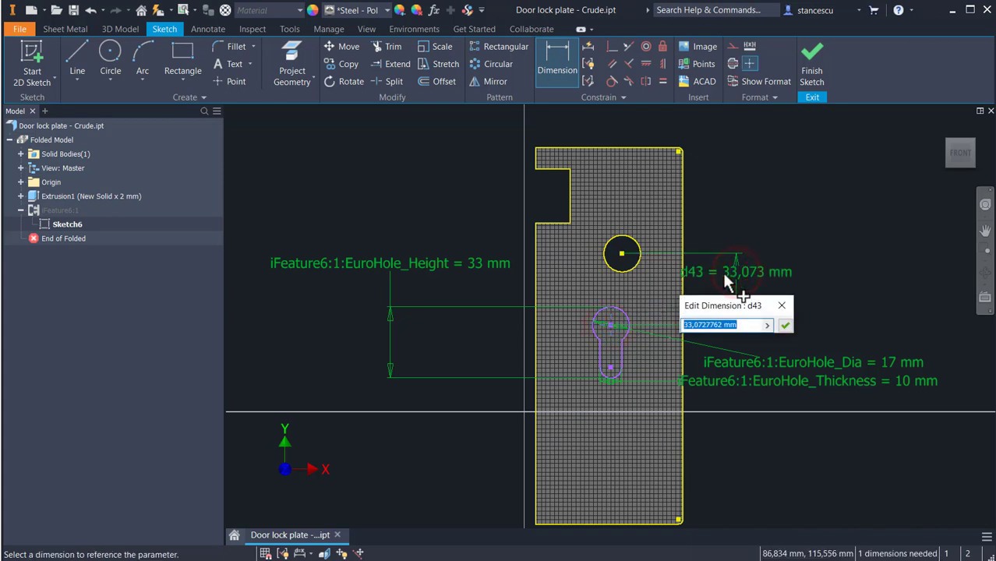
pyautogui.write('85')
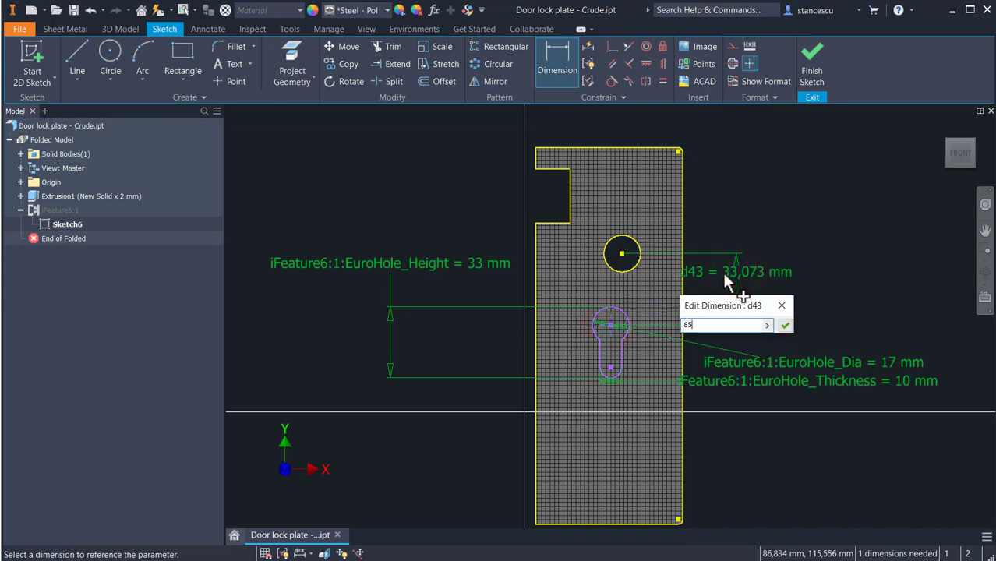
pyautogui.press('Return')
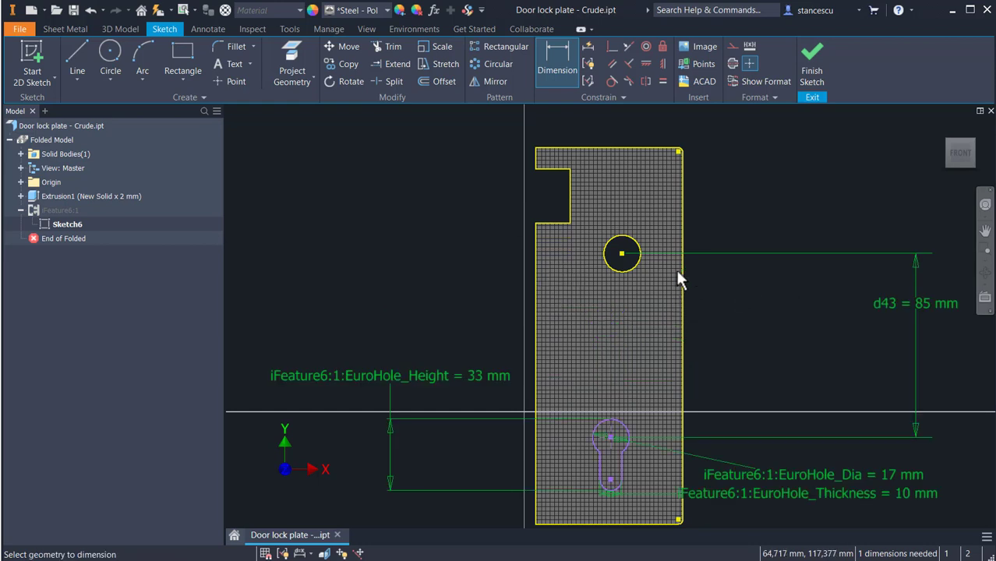
# Constrain the keyhole's upper arc centre vertically in line with the round hole's centre and finish the sketch
pyautogui.click(662, 63)
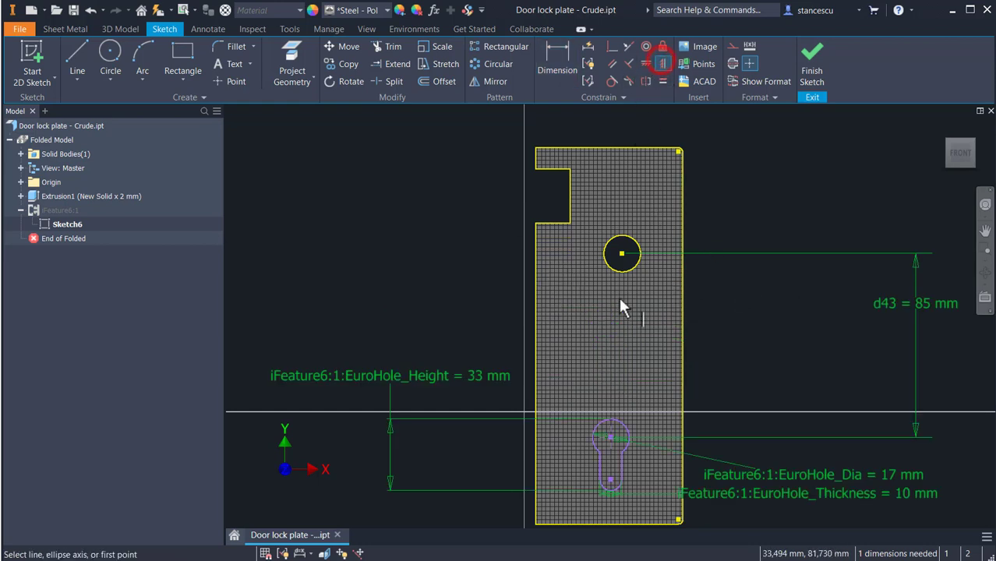
pyautogui.click(622, 253)
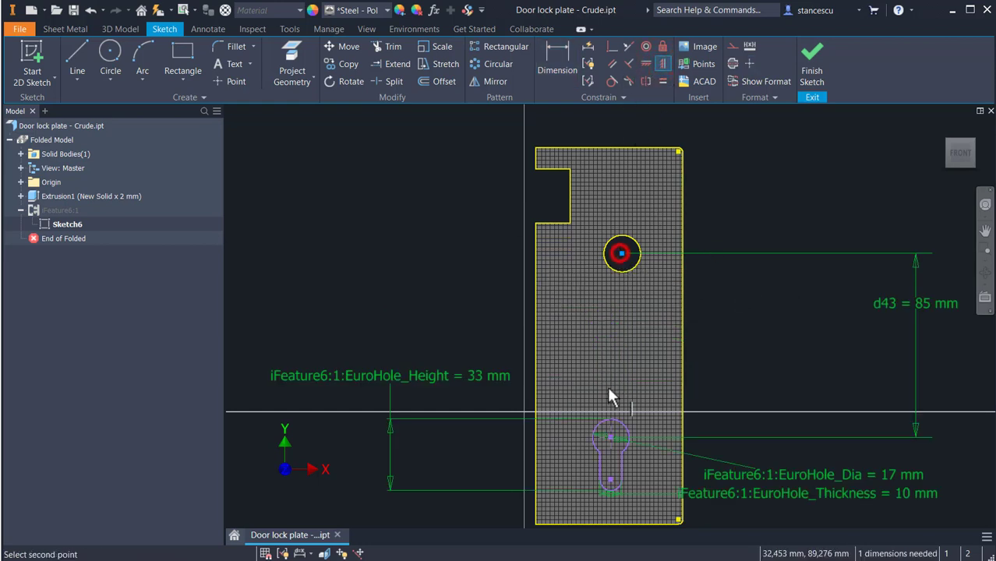
pyautogui.click(609, 436)
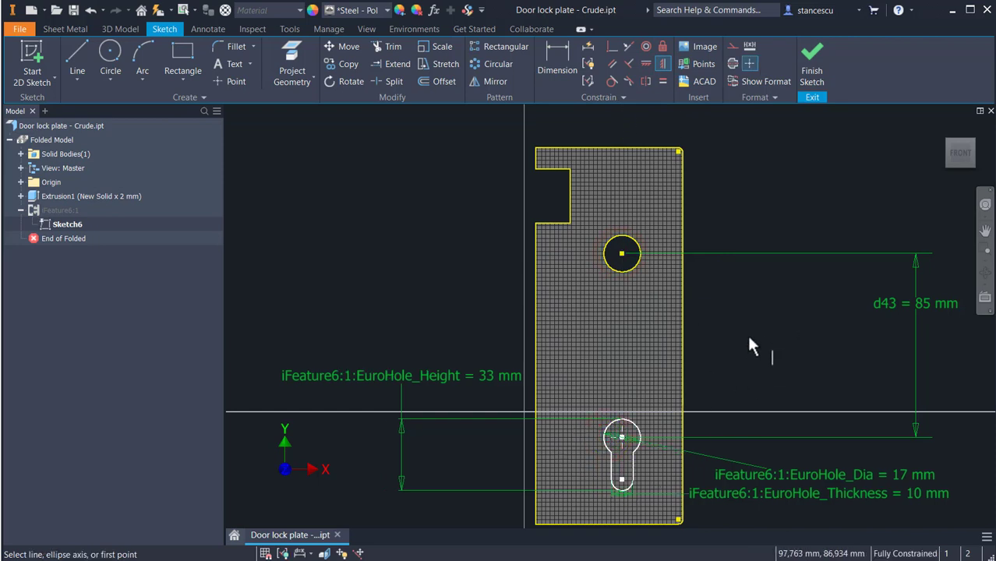
pyautogui.click(816, 61)
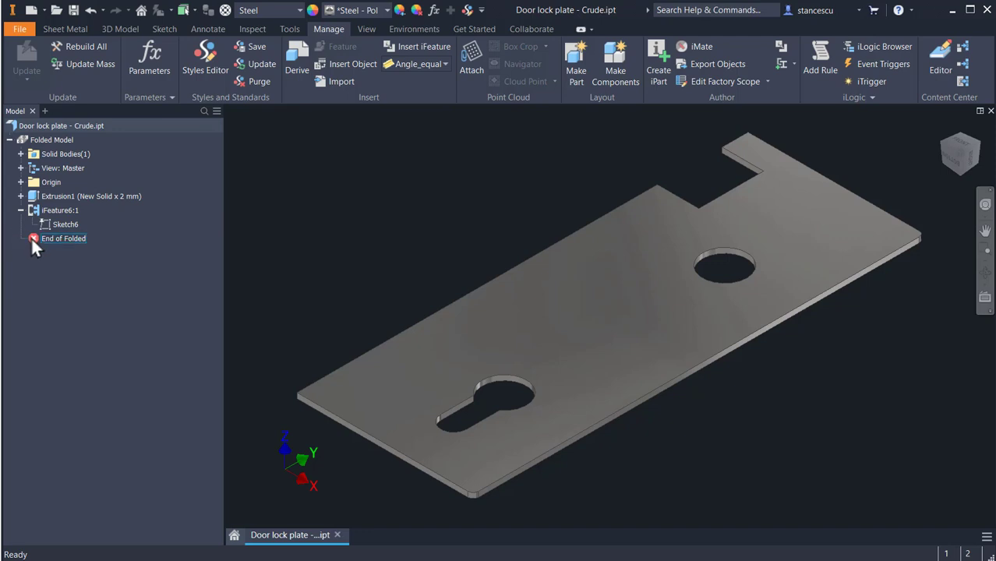
# Move the End of Folded marker above the keyhole iFeature and delete all features below it
pyautogui.moveTo(32, 237); pyautogui.dragTo(32, 210)
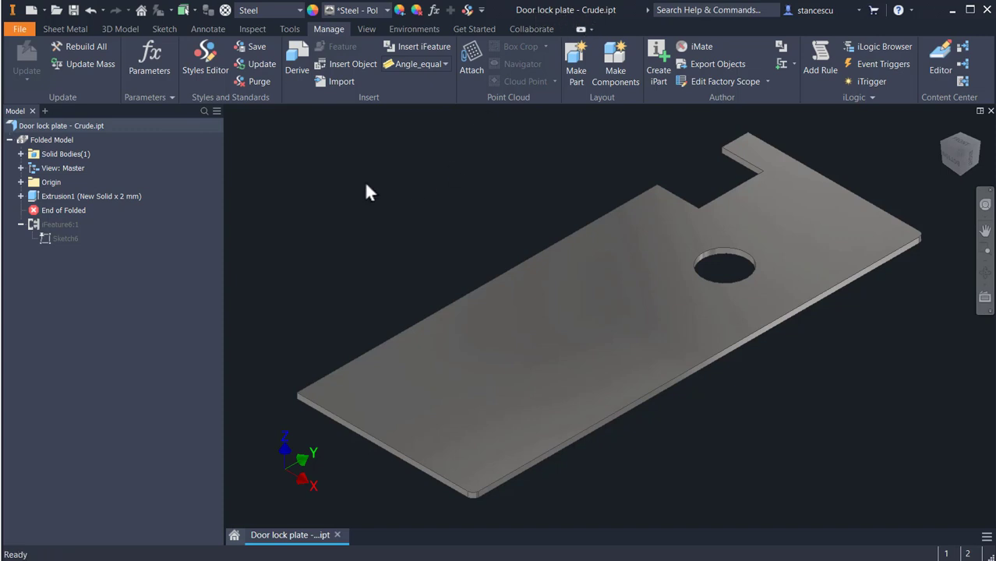
pyautogui.click(32, 210)
pyautogui.rightClick(30, 205)
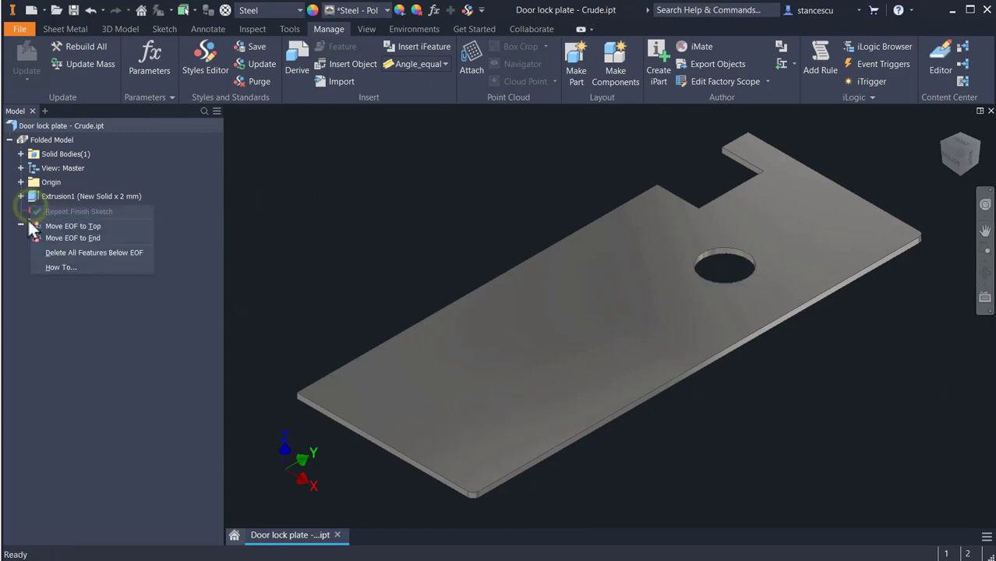
pyautogui.click(61, 252)
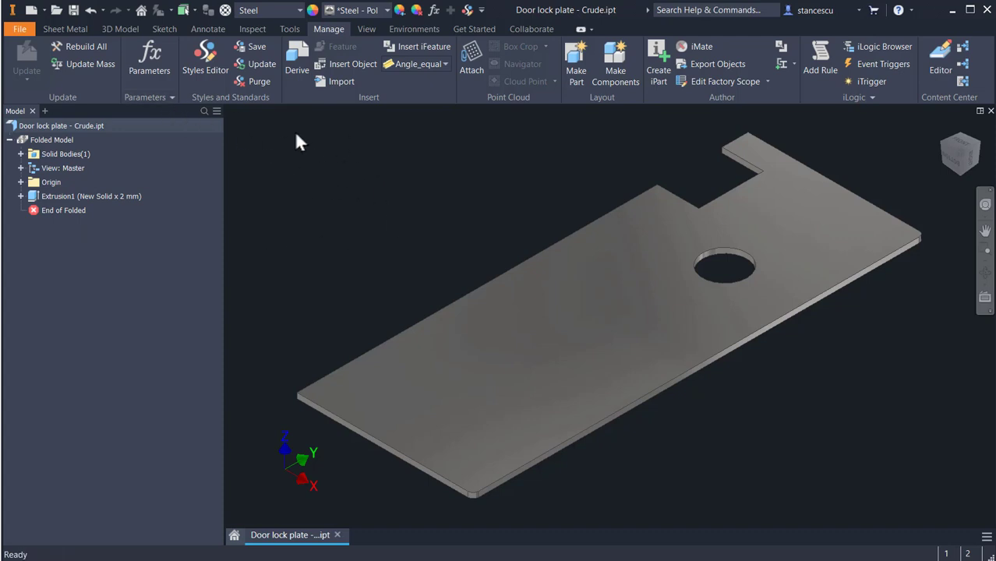
# Try to start the Punch Tool on the plate without a placement sketch
pyautogui.click(68, 28)
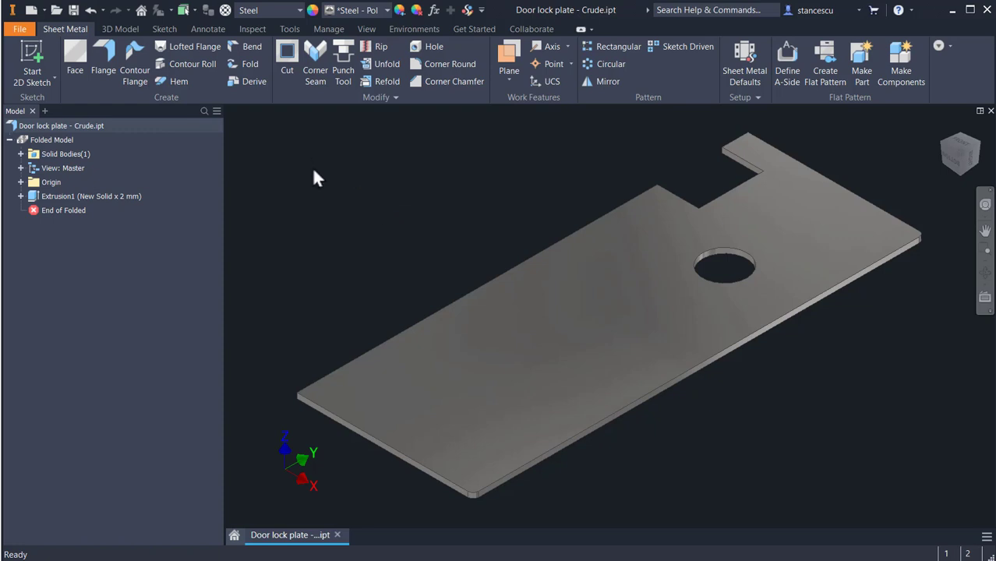
pyautogui.click(342, 69)
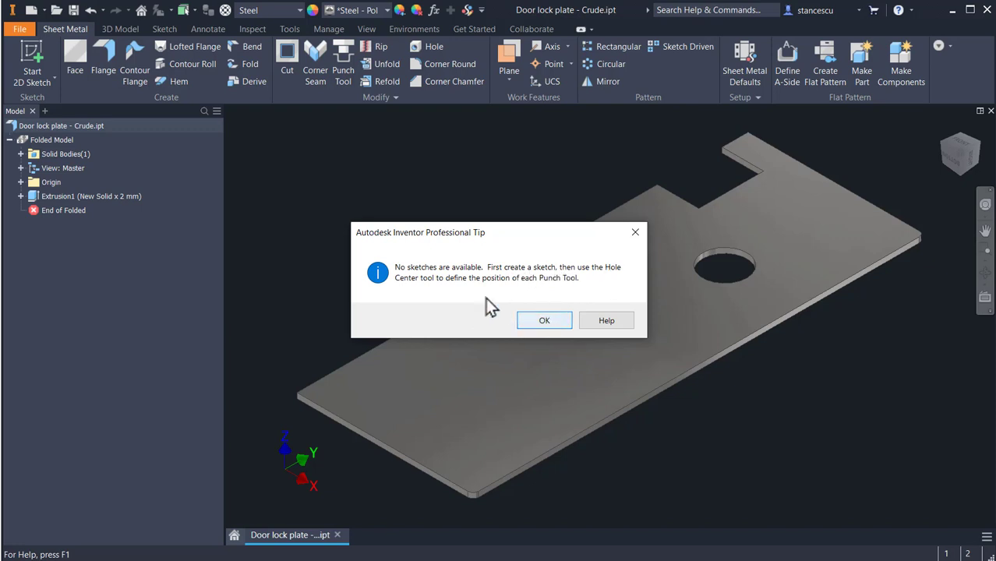
pyautogui.click(543, 323)
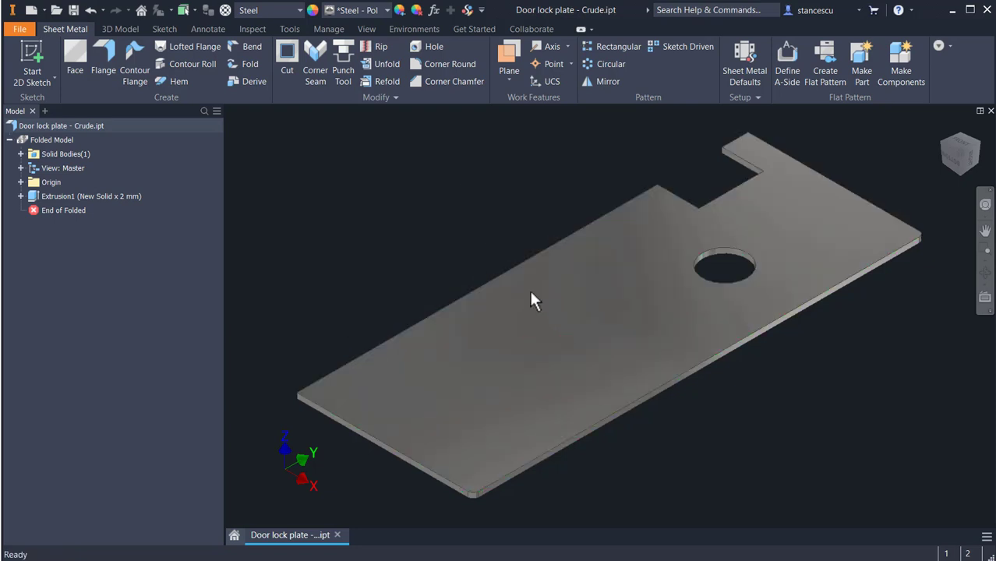
# Sketch a centre point on the plate's large upper face below the round hole, vertically aligned with the hole's centre
pyautogui.click(565, 317)
pyautogui.click(652, 311)
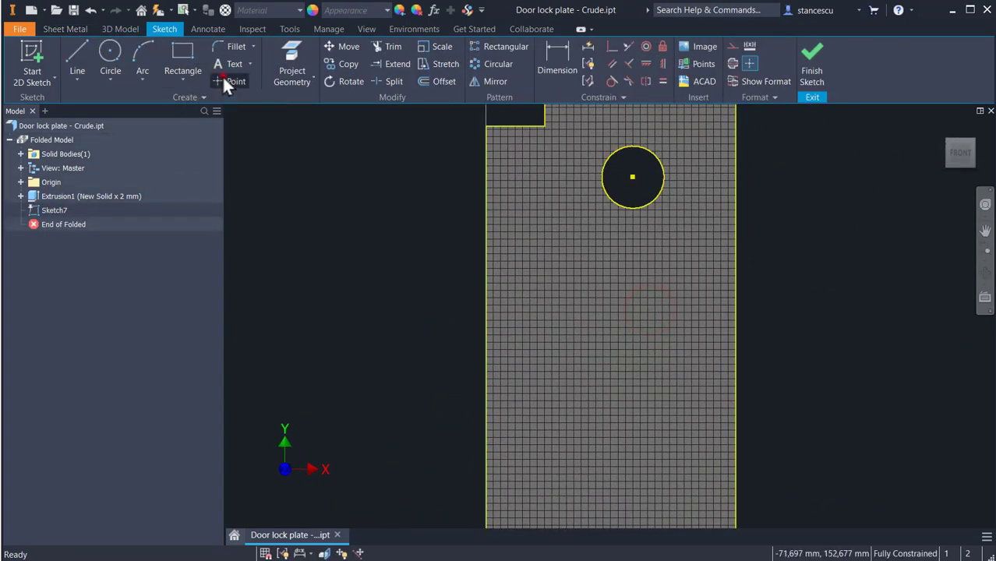
pyautogui.click(225, 80)
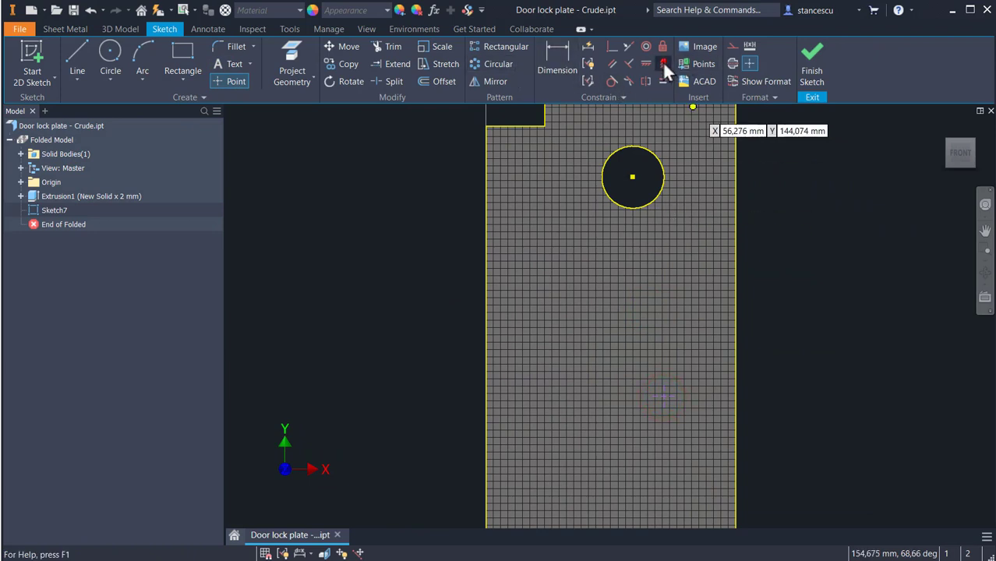
pyautogui.click(663, 64)
pyautogui.click(633, 177)
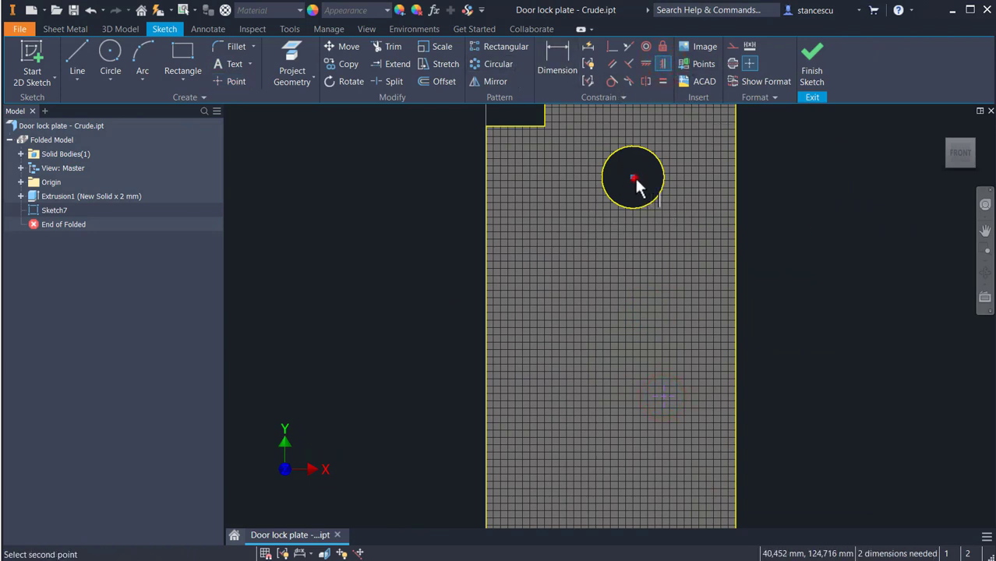
pyautogui.click(662, 397)
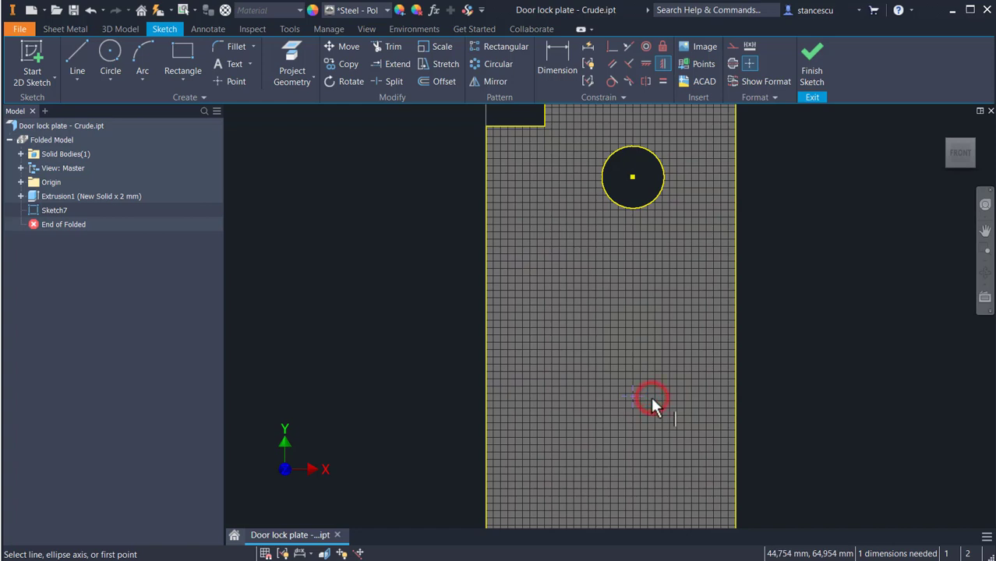
# Dimension the vertical distance between the round hole's centre and the sketch point as 85 mm, and finish the sketch
pyautogui.click(549, 47)
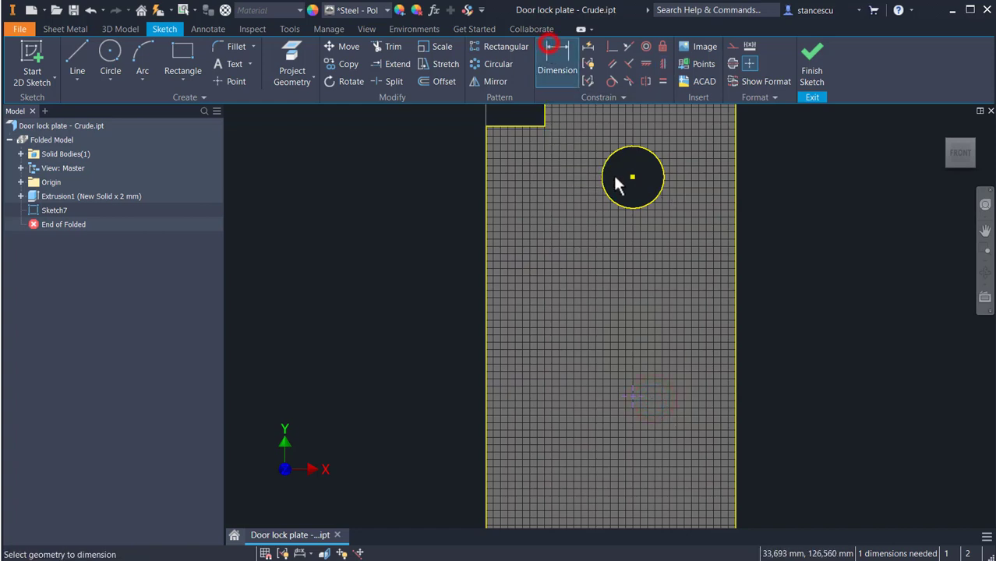
pyautogui.click(633, 178)
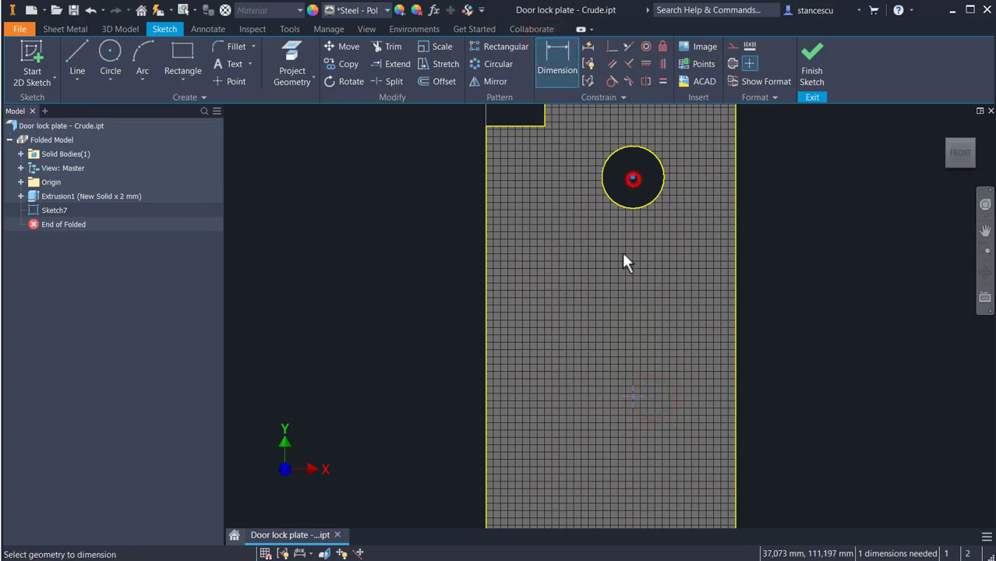
pyautogui.click(633, 397)
pyautogui.click(814, 290)
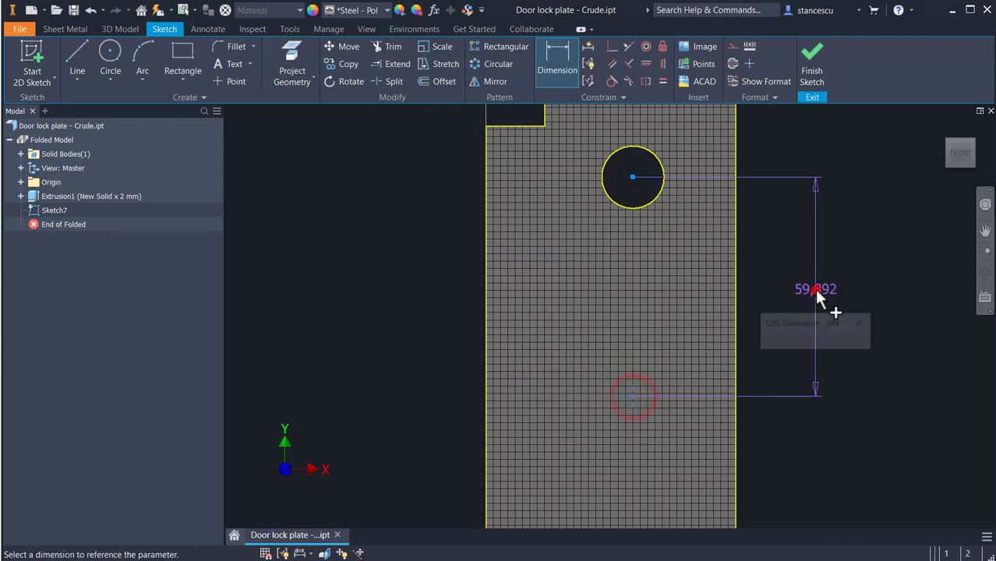
pyautogui.write('85')
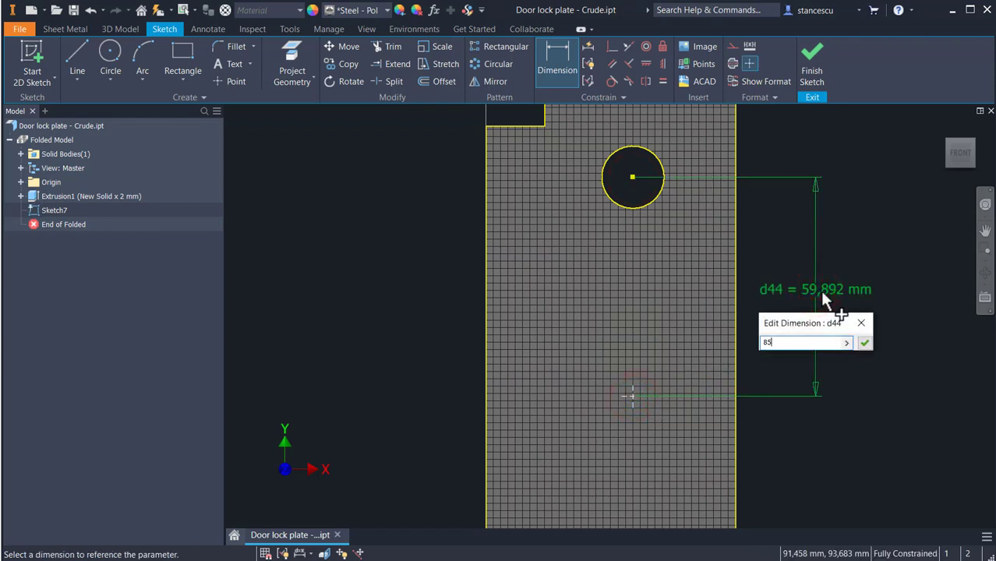
pyautogui.press('Return')
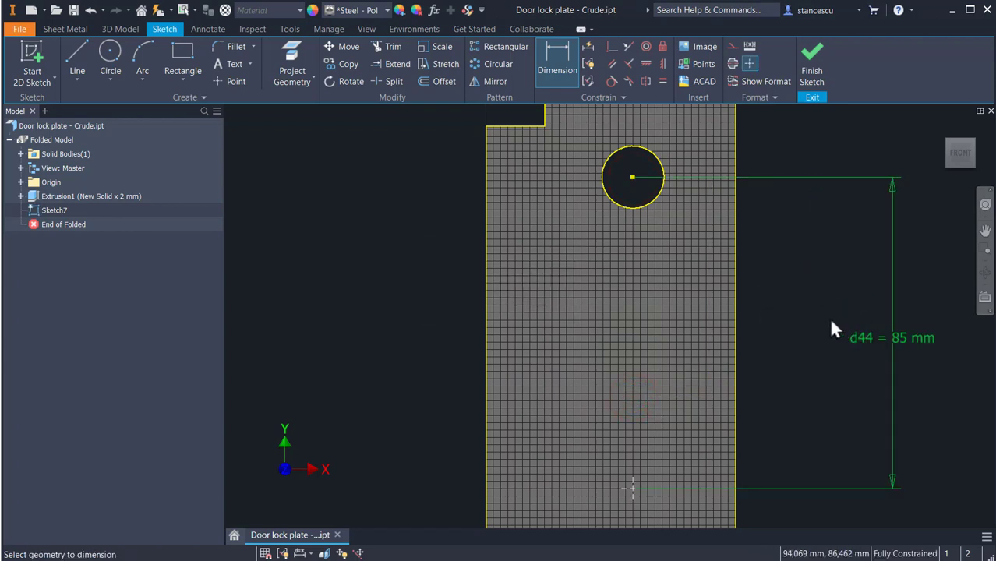
pyautogui.scroll(-3, 827, 318)
pyautogui.moveTo(827, 318)
pyautogui.mouseDown(button='middle')
pyautogui.moveTo(730, 299)
pyautogui.moveTo(733, 338)
pyautogui.mouseUp(button='middle')
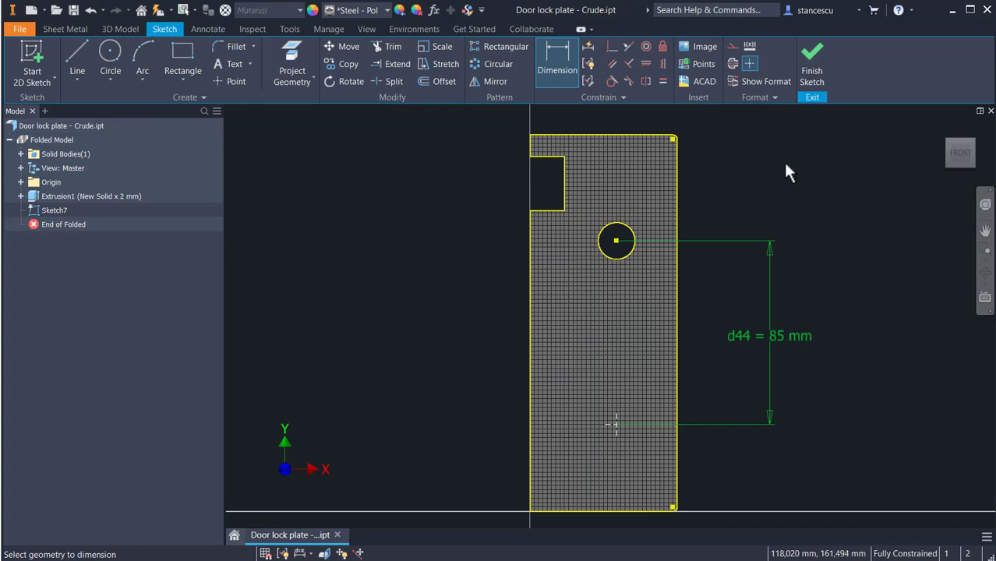
pyautogui.click(812, 68)
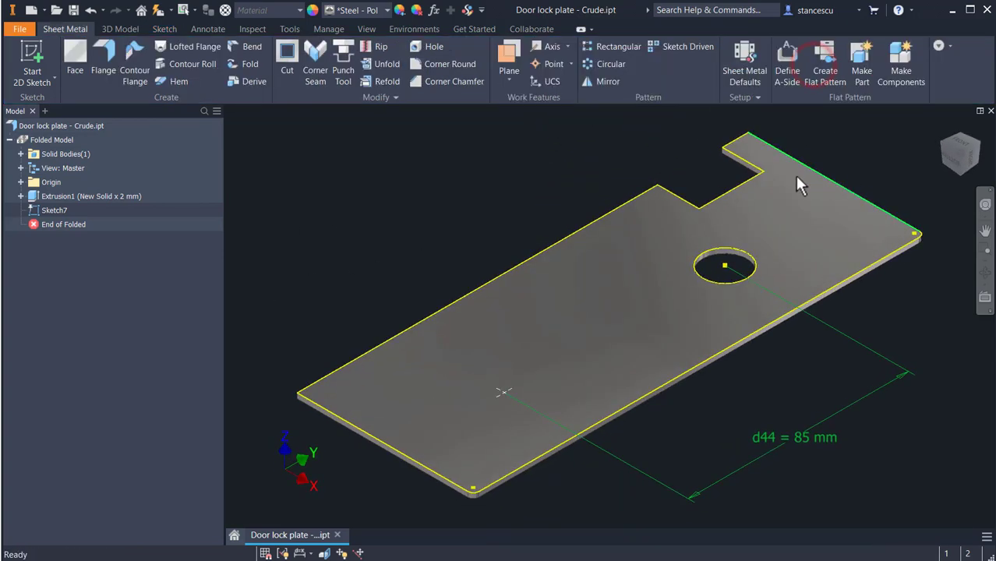
# Punch the EuroHole.ide keyhole at the sketched point with the Punch Tool, keeping its default settings
pyautogui.click(334, 54)
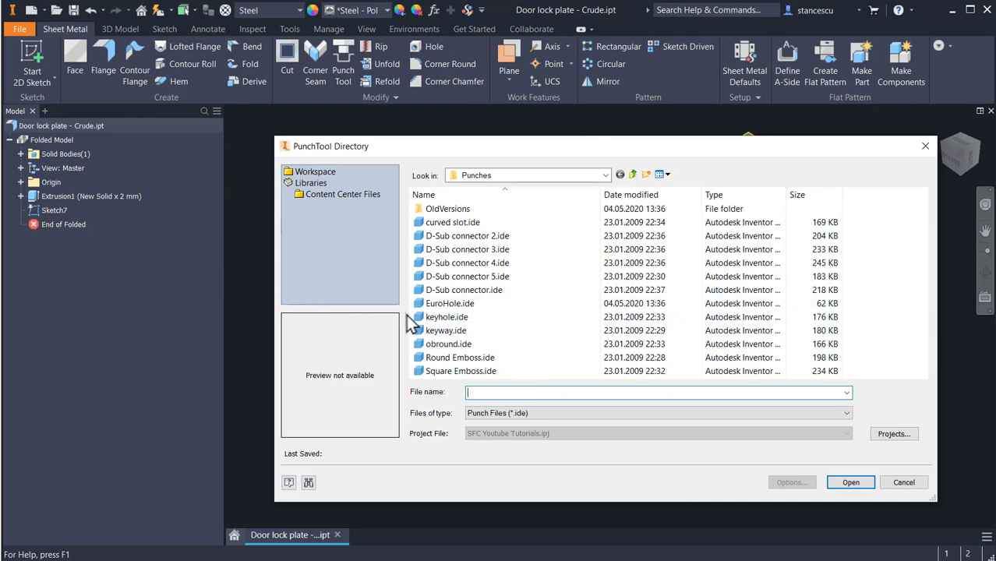
pyautogui.moveTo(663, 152); pyautogui.dragTo(397, 31)
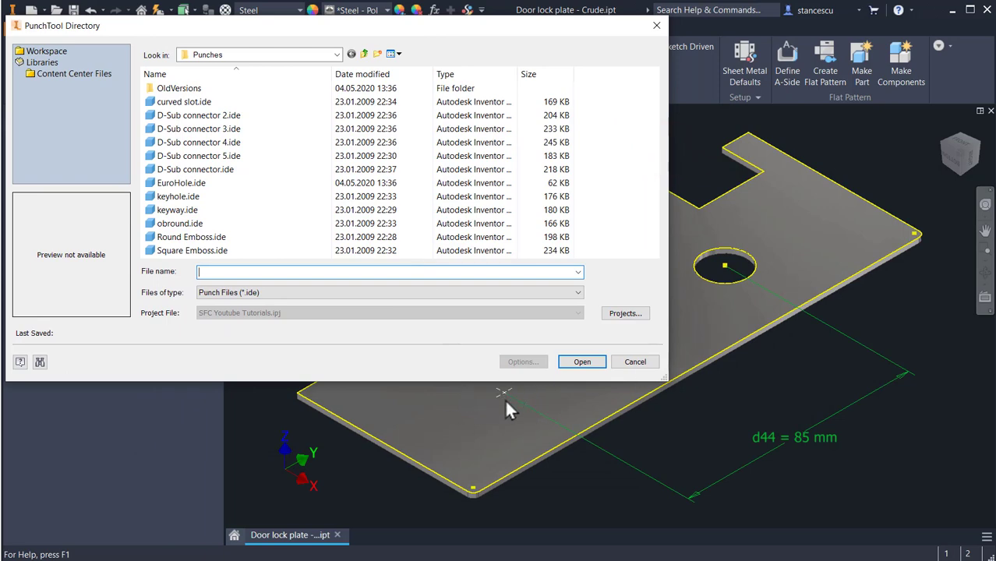
pyautogui.moveTo(485, 34); pyautogui.dragTo(688, 110)
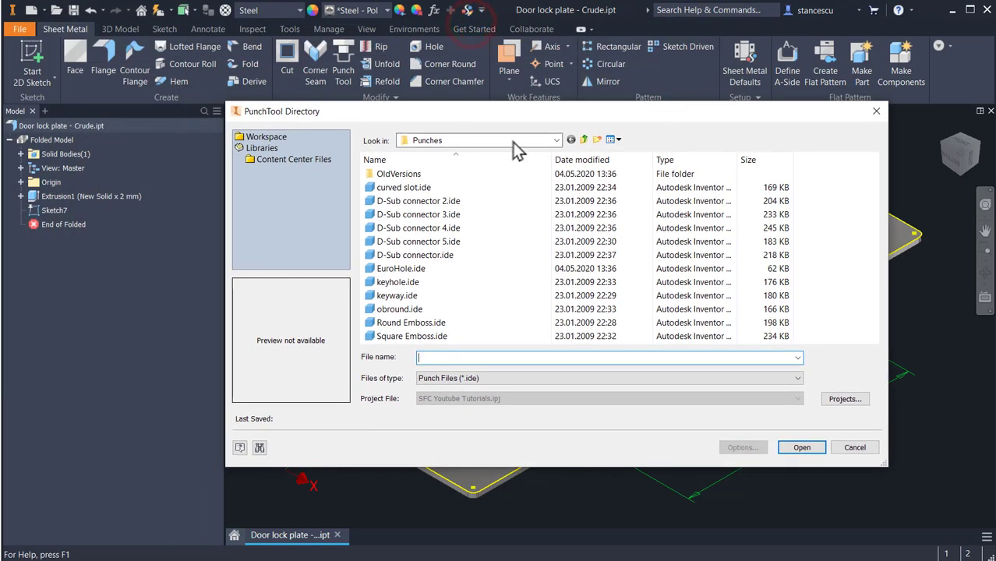
pyautogui.moveTo(371, 274)
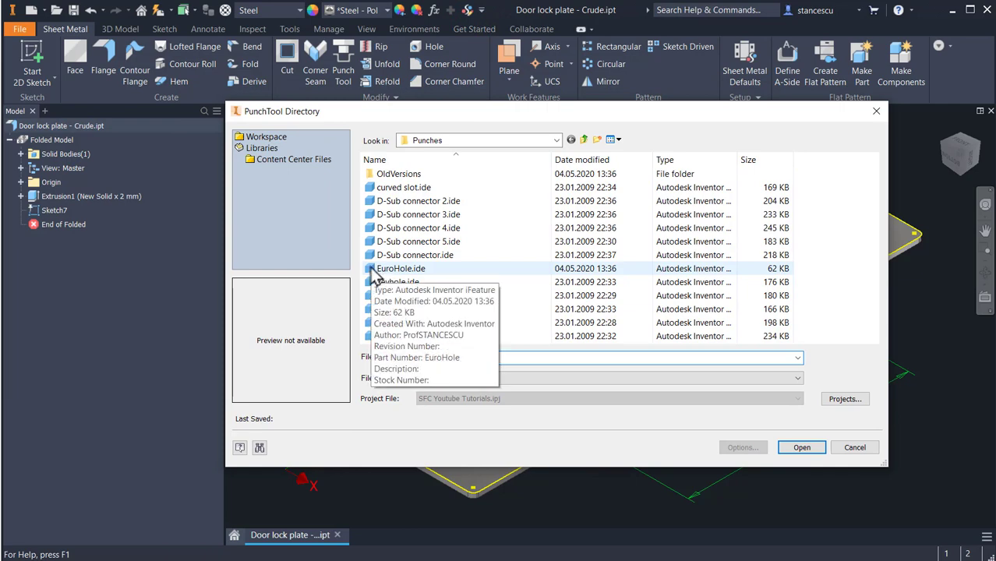
pyautogui.doubleClick(372, 270)
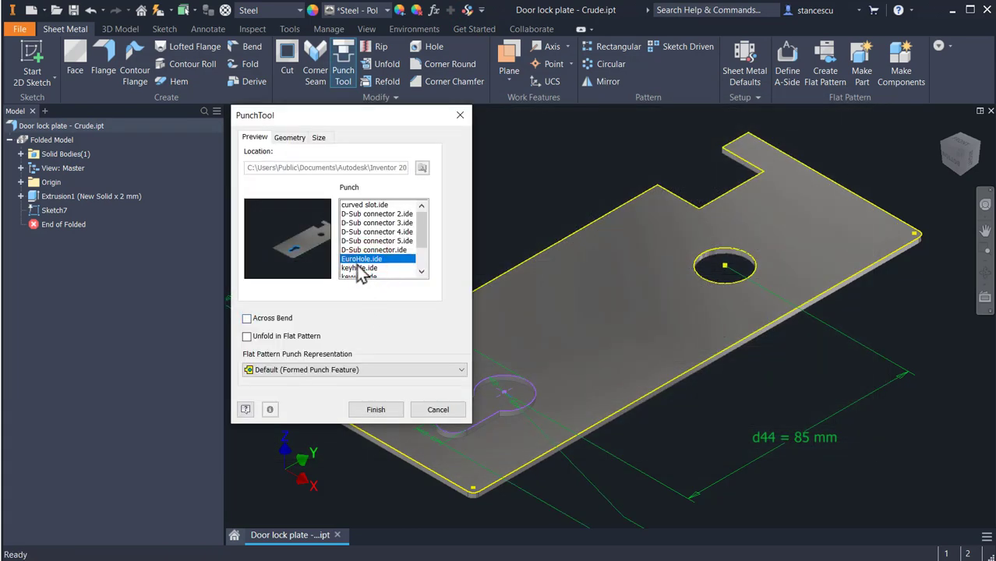
pyautogui.click(377, 411)
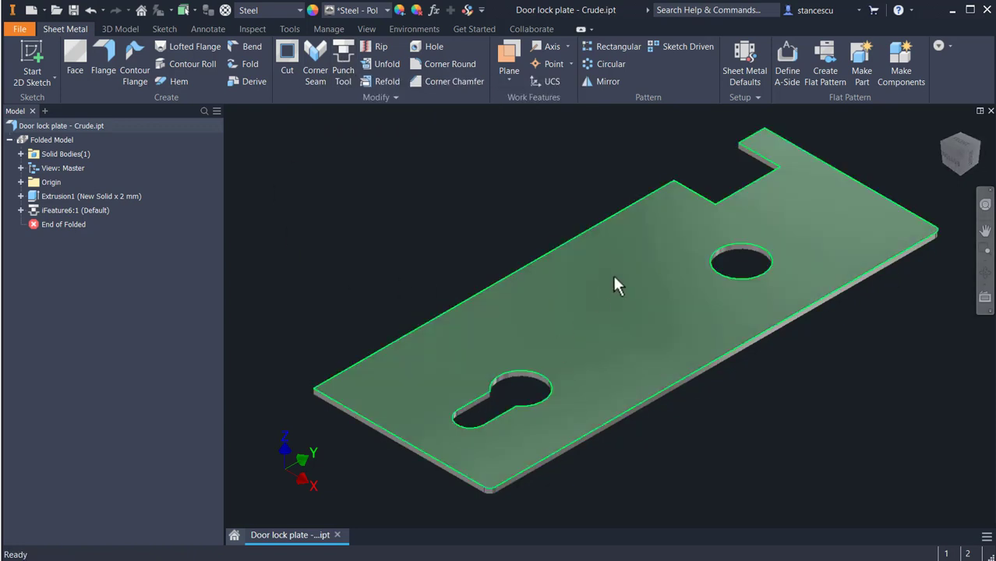
pyautogui.click(316, 176)
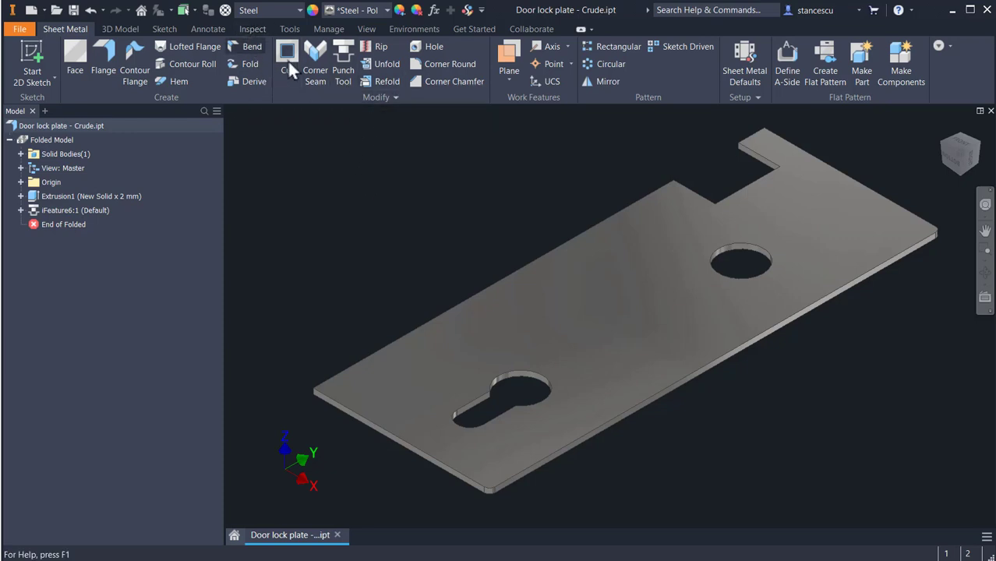
# Save the crude door lock plate part and close it
pyautogui.click(328, 29)
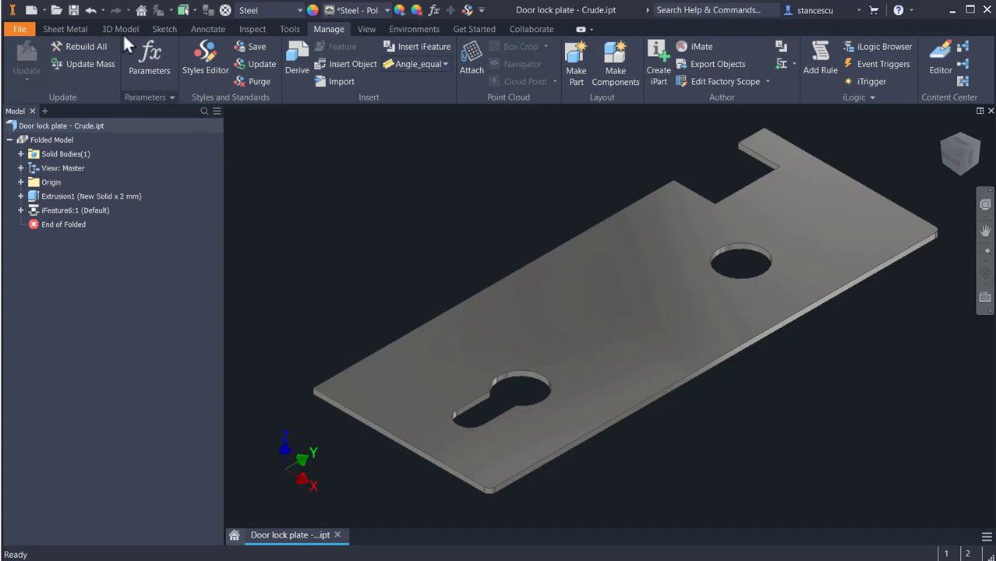
pyautogui.click(74, 11)
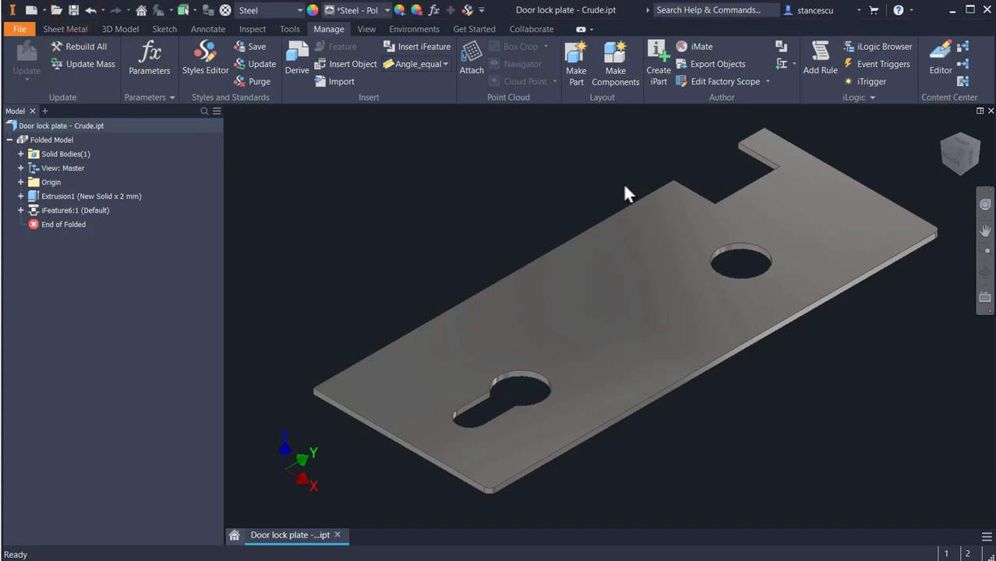
pyautogui.click(991, 110)
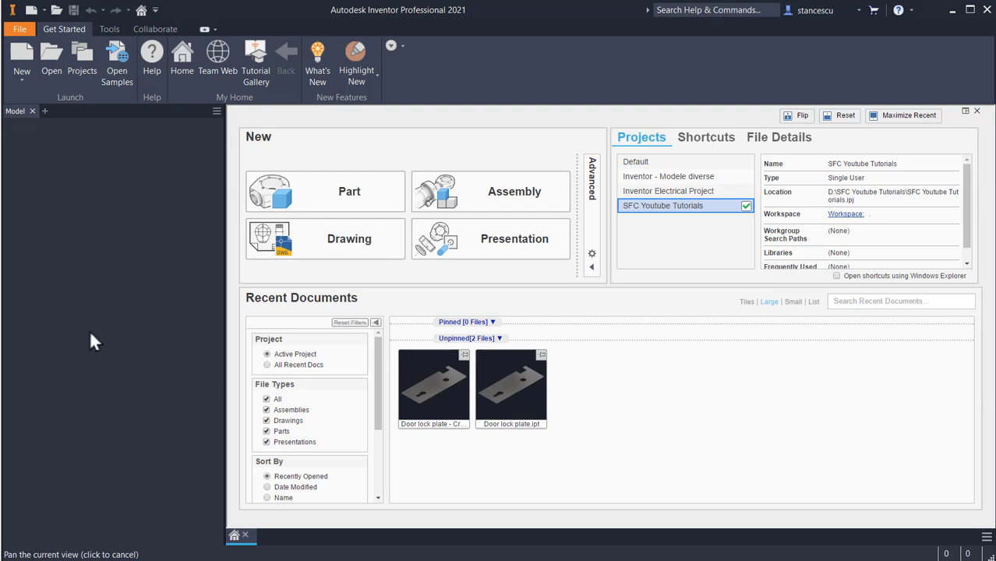
# Browse for a file to open in Users\Public\Public Documents on the C: drive
pyautogui.click(53, 57)
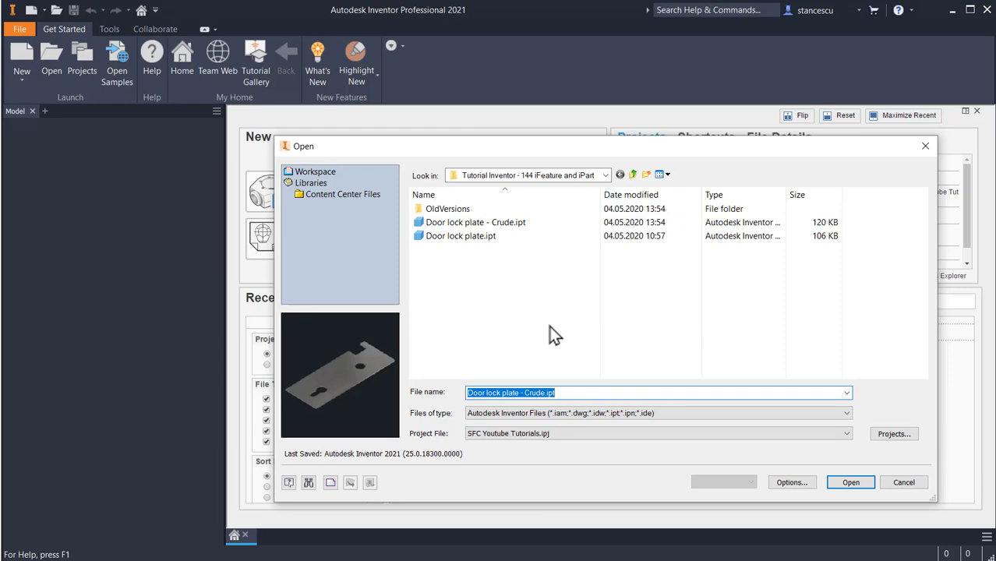
pyautogui.click(606, 176)
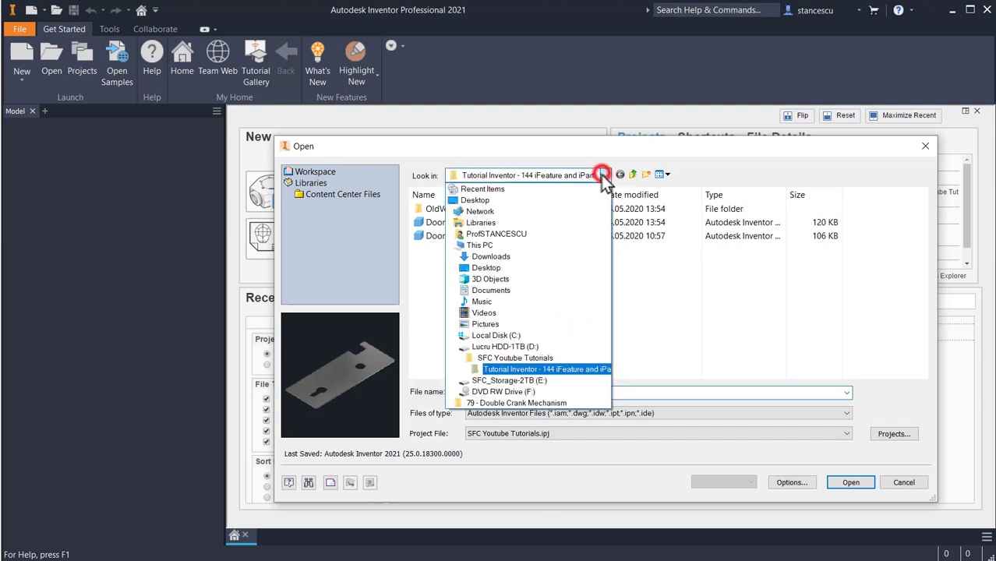
pyautogui.click(491, 335)
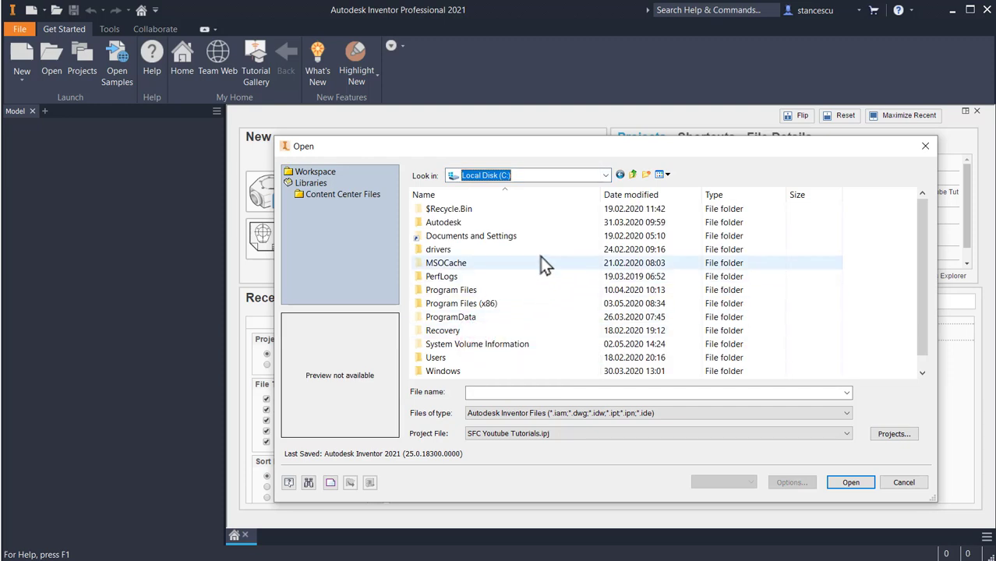
pyautogui.scroll(-1, 541, 255)
pyautogui.click(424, 345)
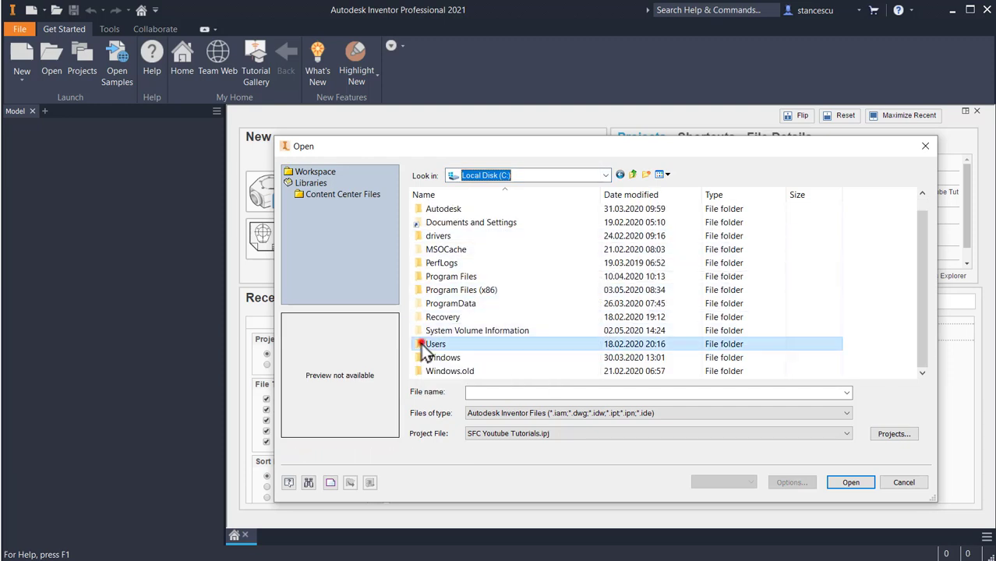
pyautogui.doubleClick(423, 346)
pyautogui.doubleClick(423, 266)
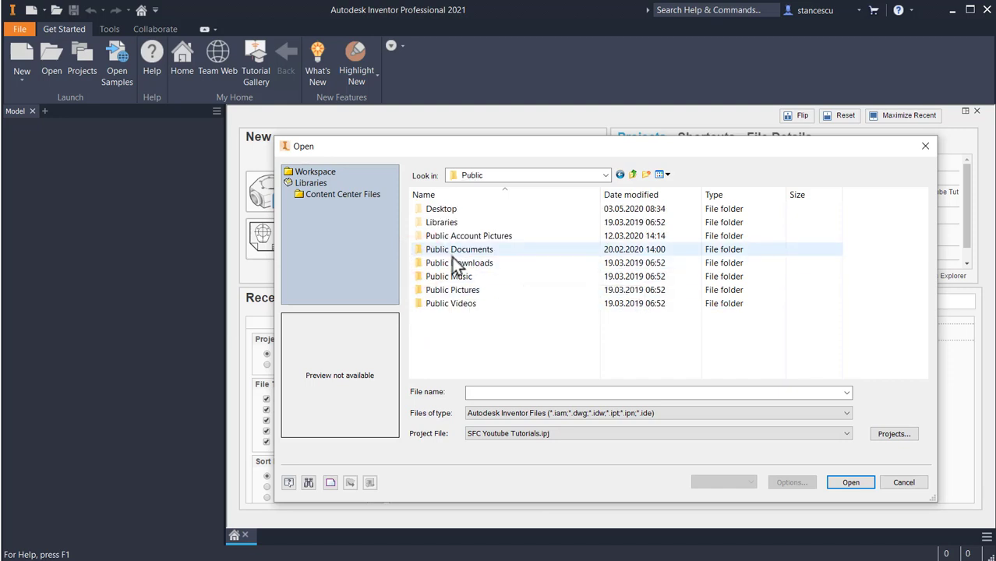
pyautogui.doubleClick(452, 251)
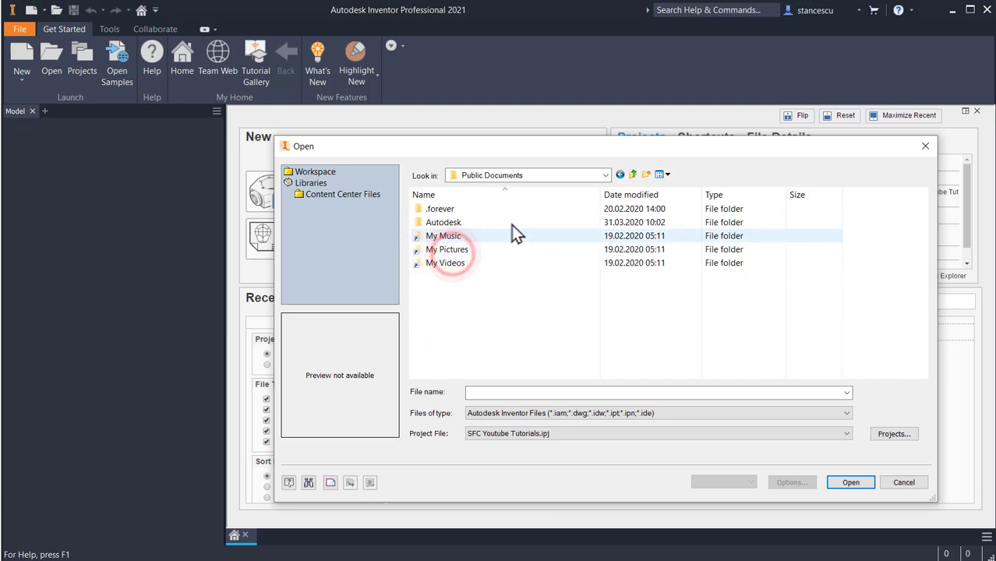
# Open EuroHole.ide from the Autodesk\Inventor 2021\Catalog\Punches folder
pyautogui.doubleClick(443, 223)
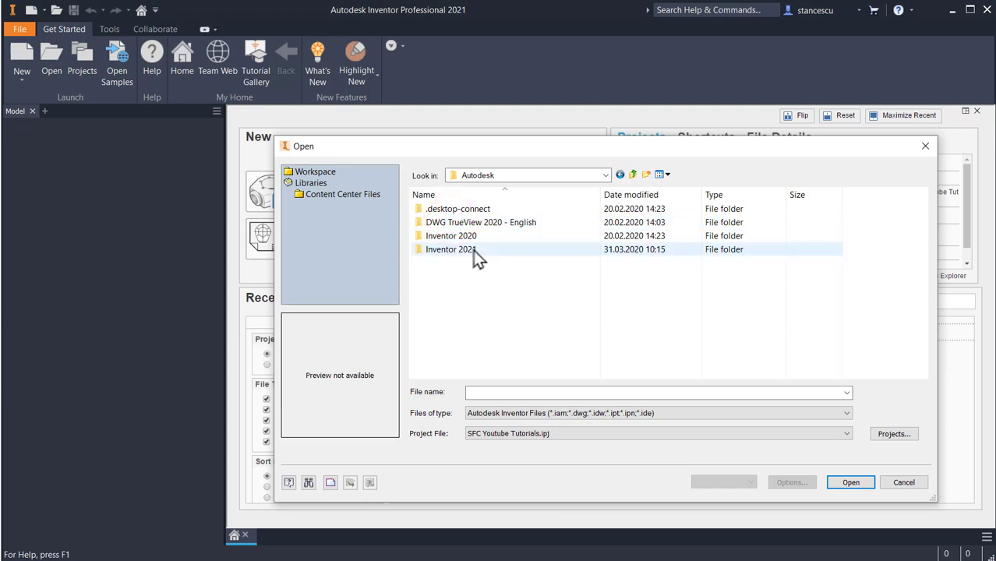
pyautogui.doubleClick(451, 251)
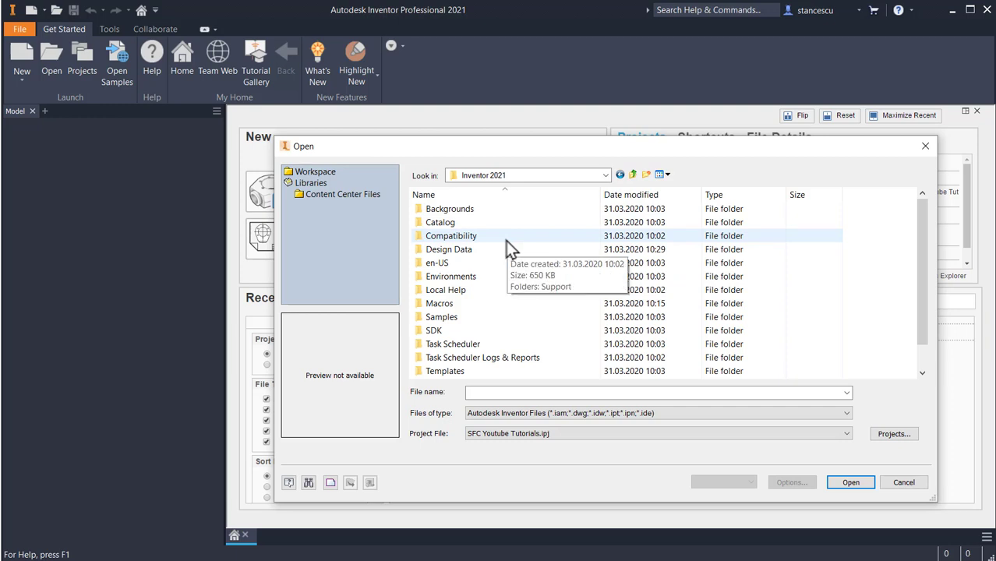
pyautogui.doubleClick(420, 224)
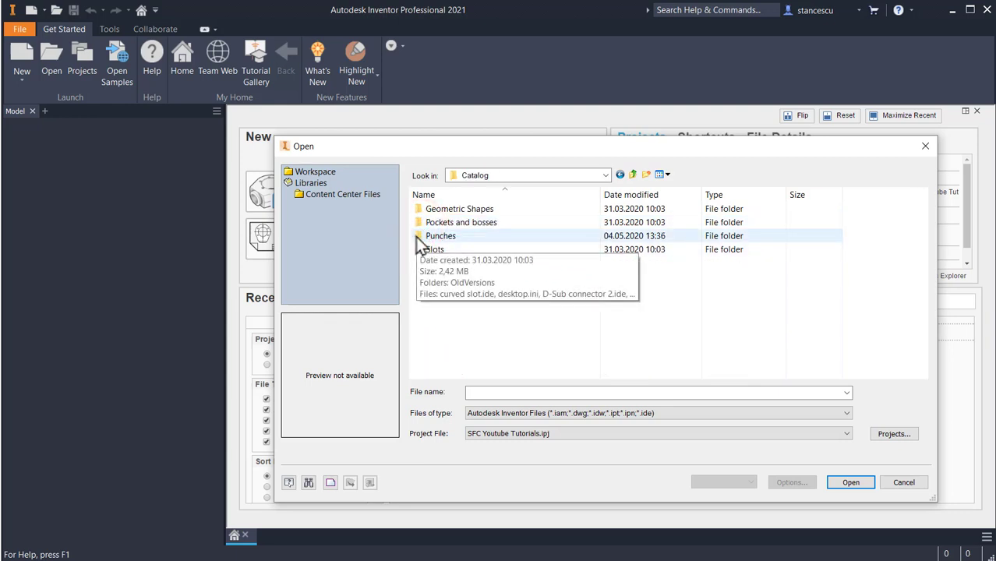
pyautogui.doubleClick(419, 237)
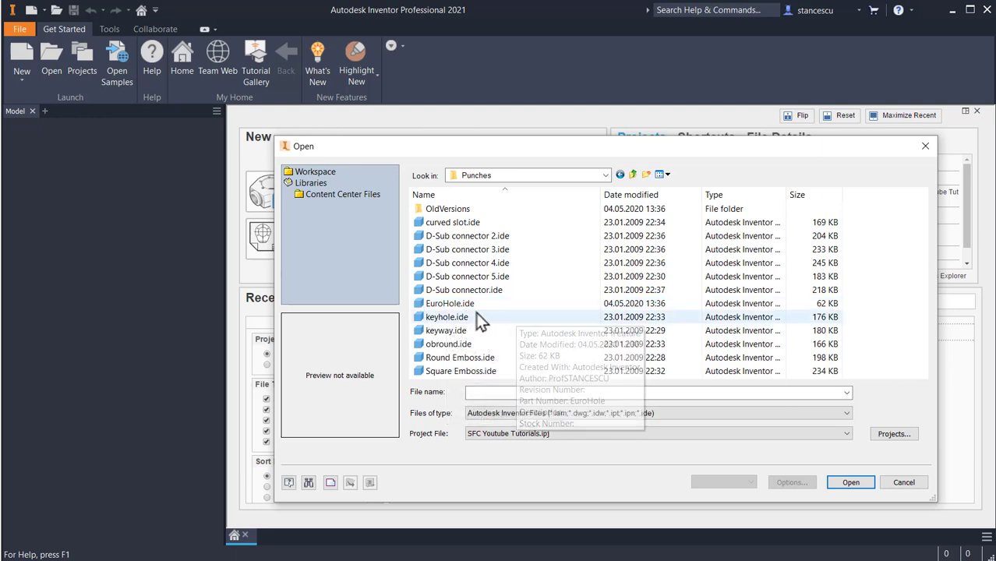
pyautogui.moveTo(424, 309)
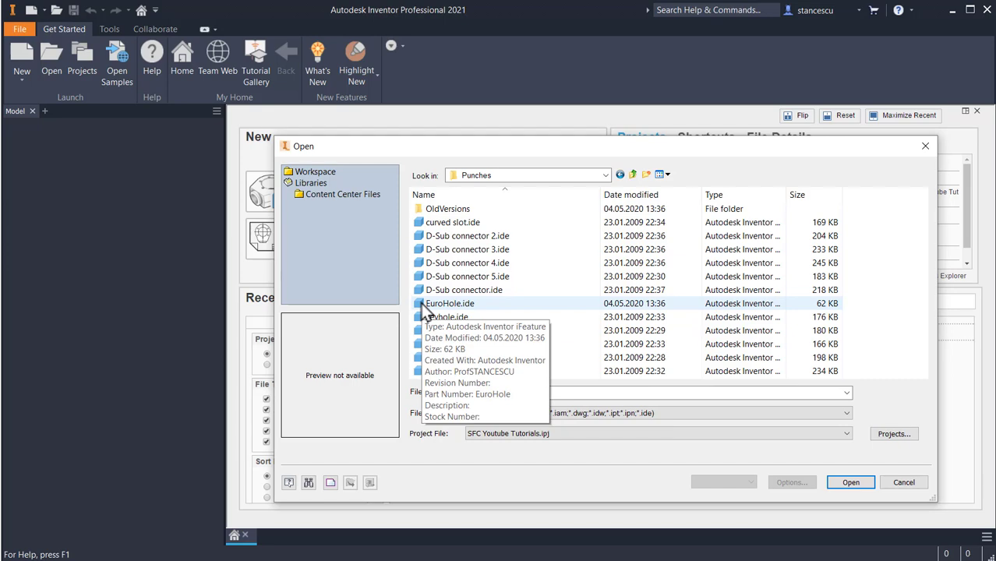
pyautogui.doubleClick(425, 309)
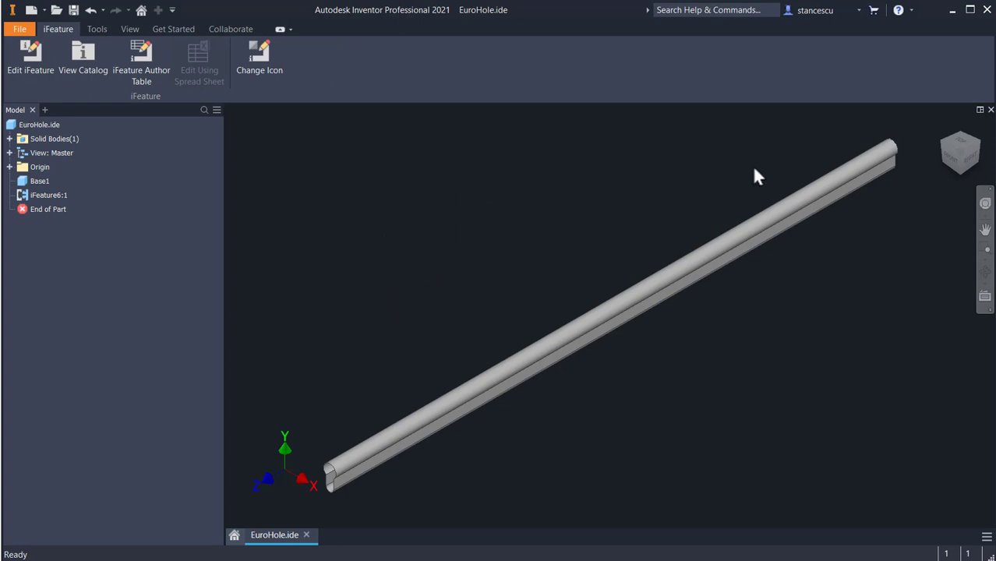
# Add a second row to the EuroHole iFeature author table with EuroHole_Dia 19, EuroHole_Height 36 and EuroHole_Thickness 12
pyautogui.click(143, 58)
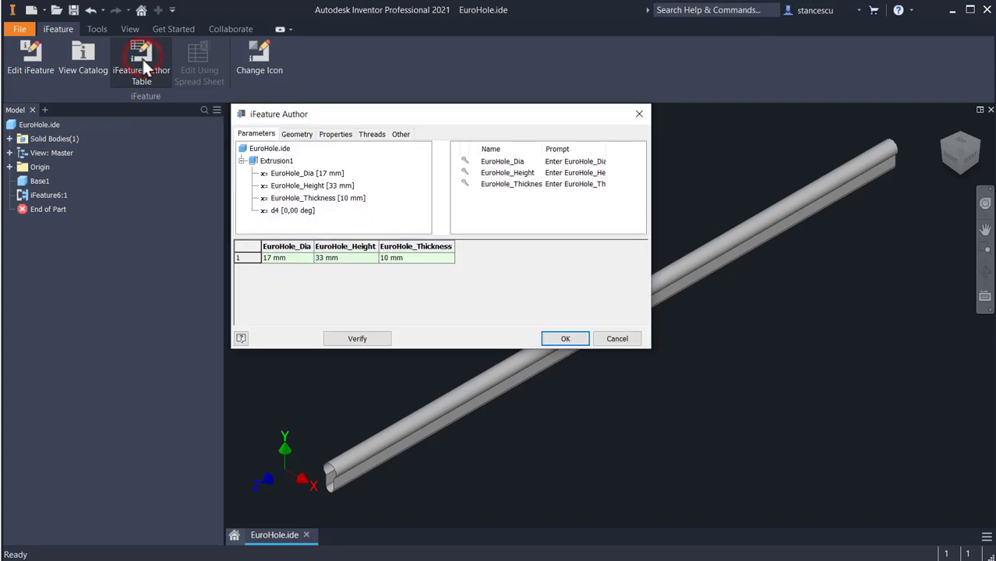
pyautogui.moveTo(394, 115); pyautogui.dragTo(232, 76)
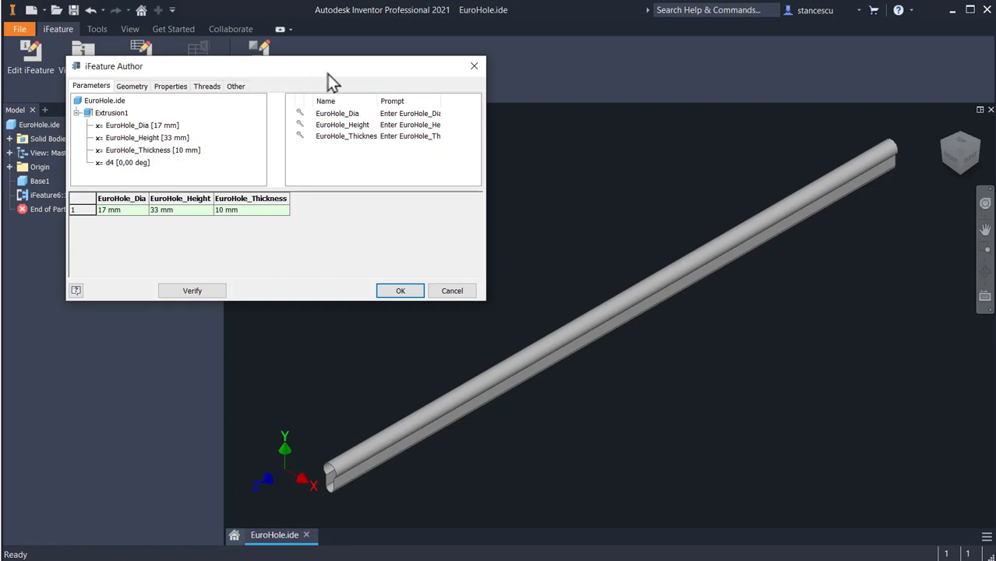
pyautogui.click(401, 293)
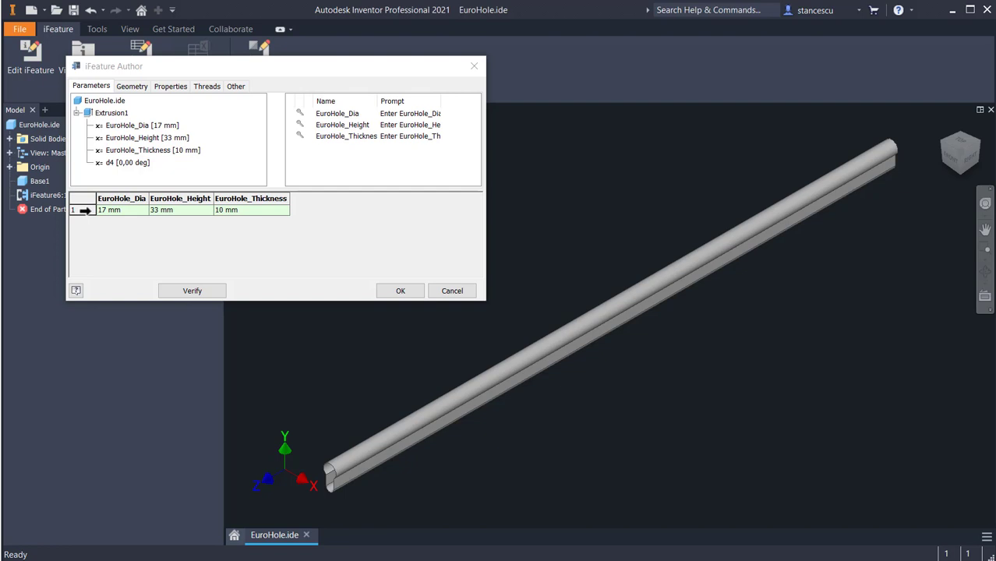
pyautogui.rightClick(86, 211)
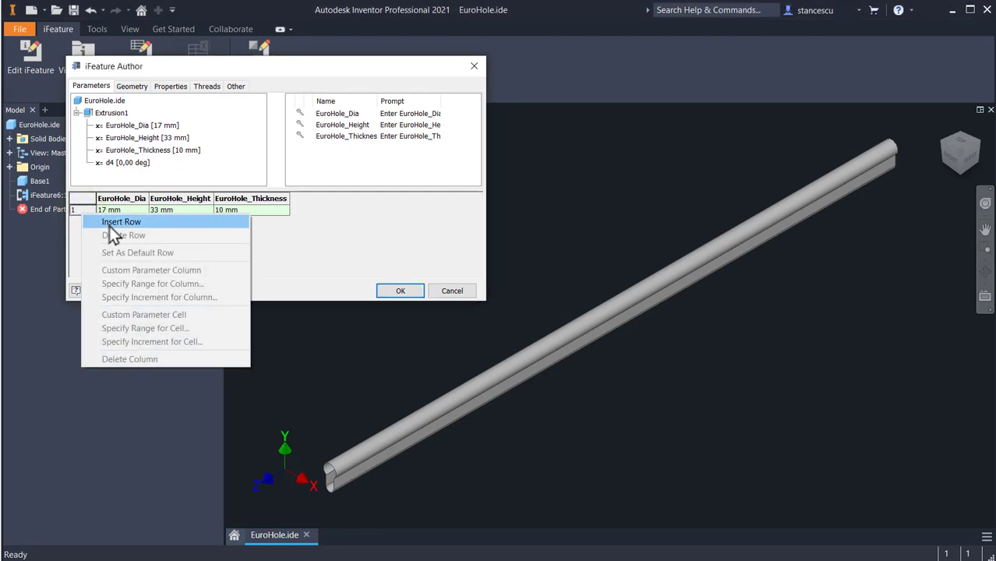
pyautogui.click(112, 223)
pyautogui.doubleClick(118, 221)
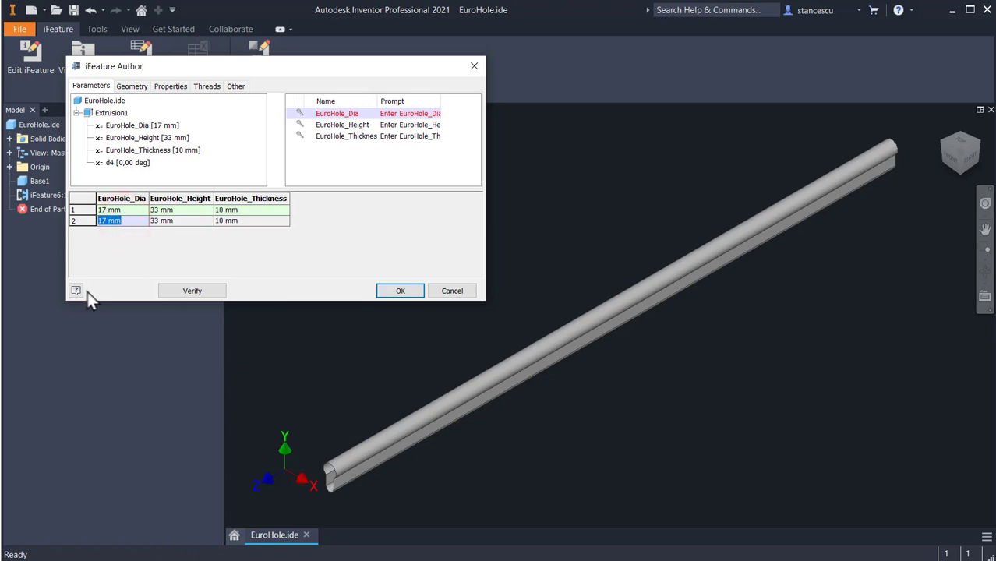
pyautogui.write('19')
pyautogui.doubleClick(187, 221)
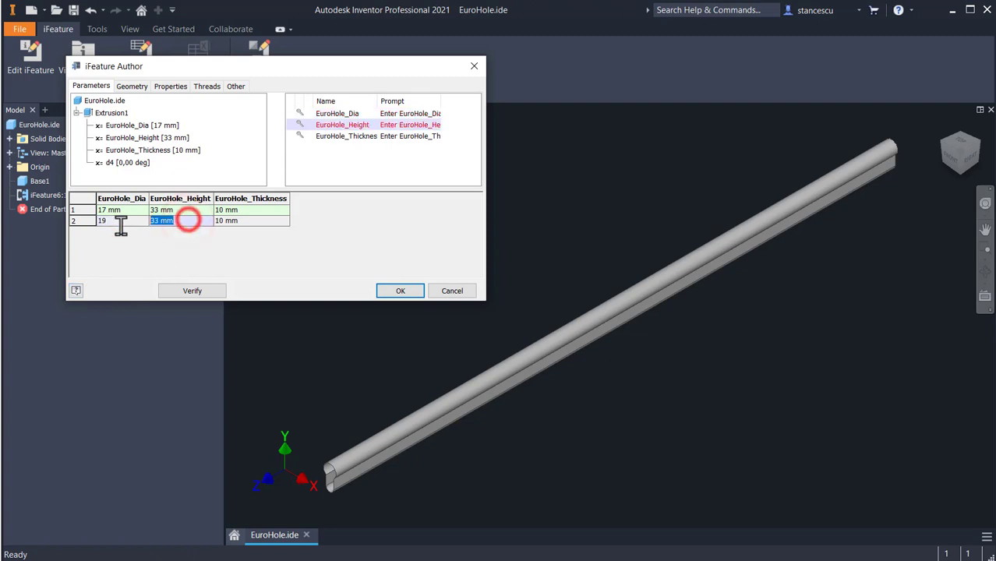
pyautogui.write('36')
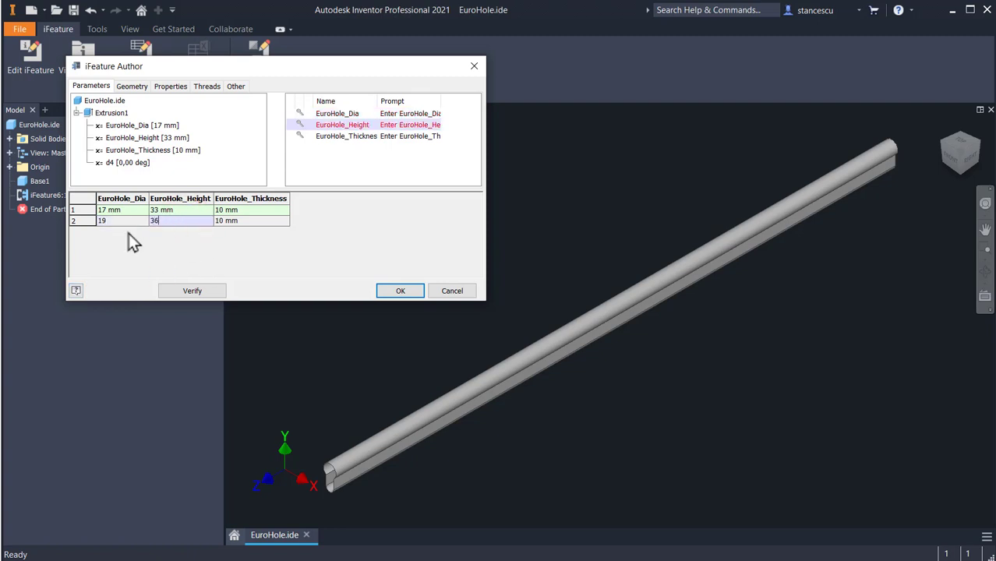
pyautogui.doubleClick(247, 222)
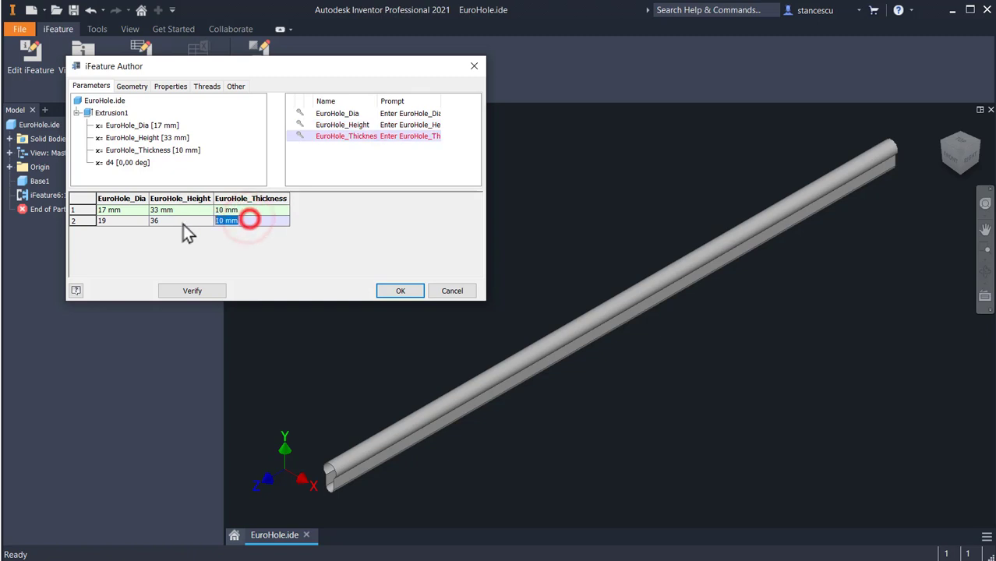
pyautogui.write('12')
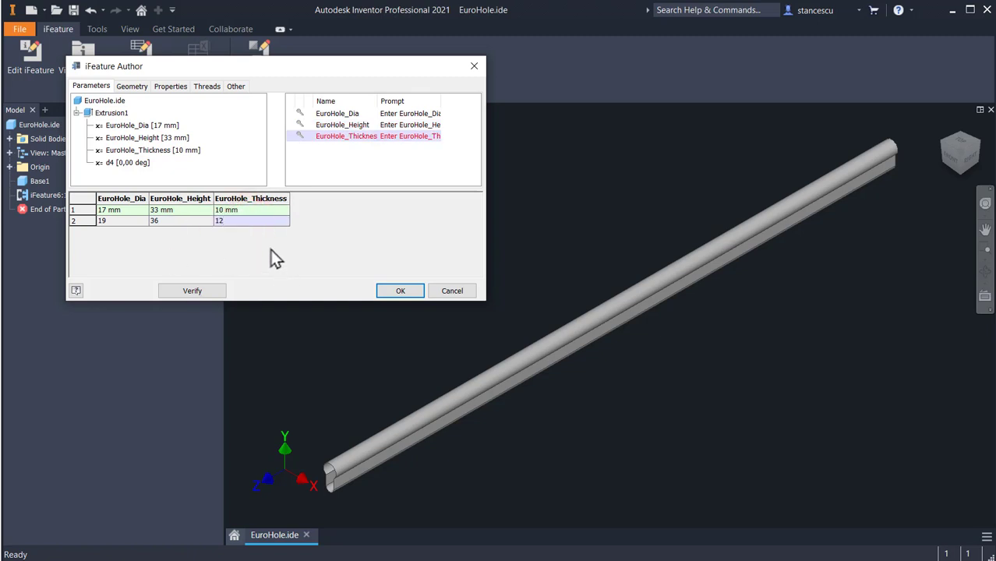
# Add a third table row with EuroHole_Dia 13, EuroHole_Height 29 and EuroHole_Thickness 8, and apply the iFeature table
pyautogui.rightClick(81, 220)
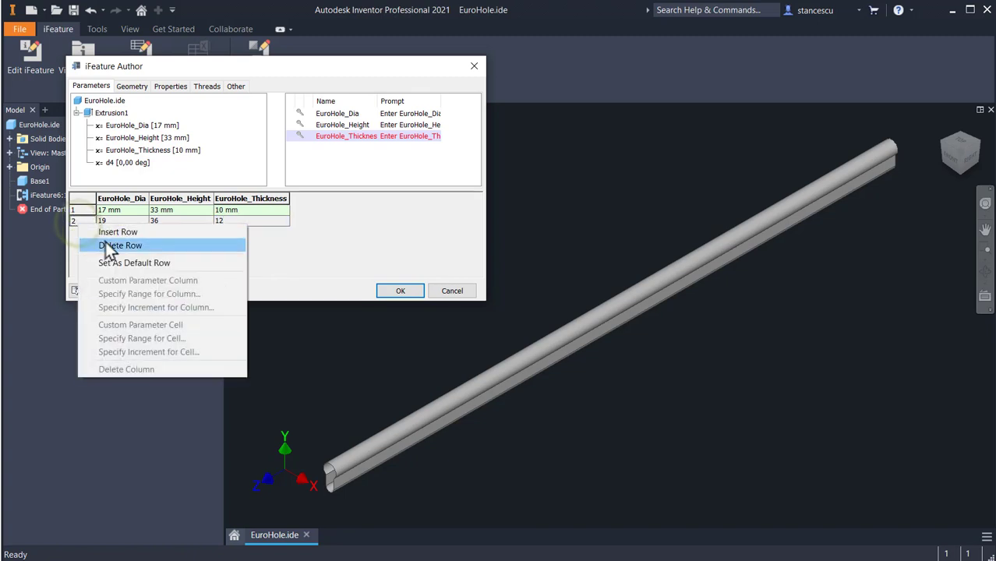
pyautogui.click(116, 230)
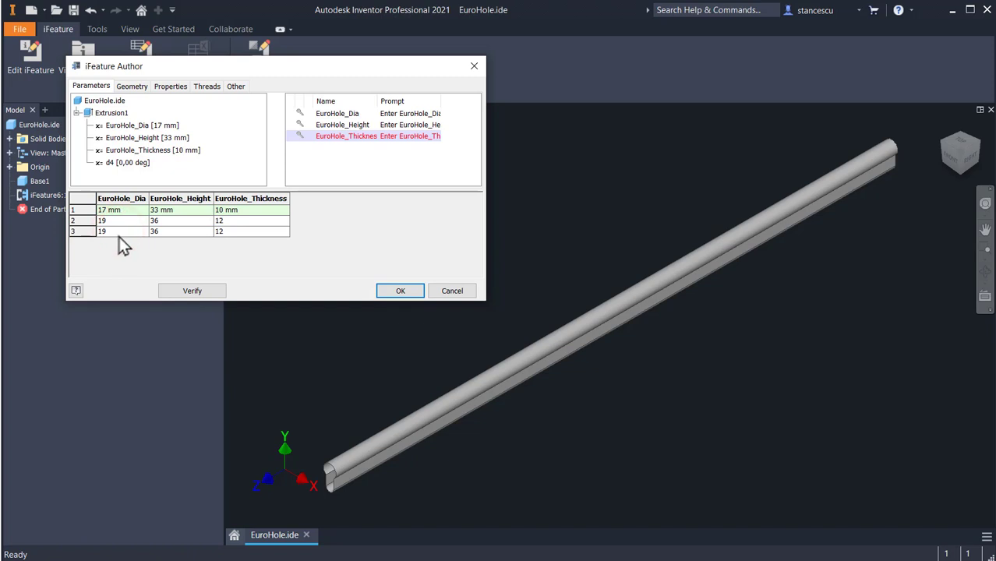
pyautogui.click(121, 232)
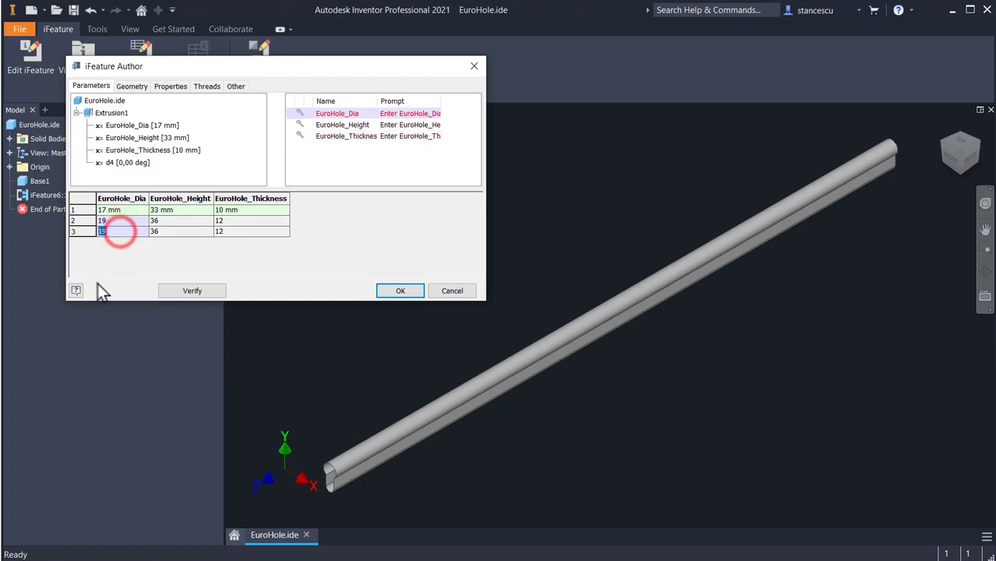
pyautogui.write('13')
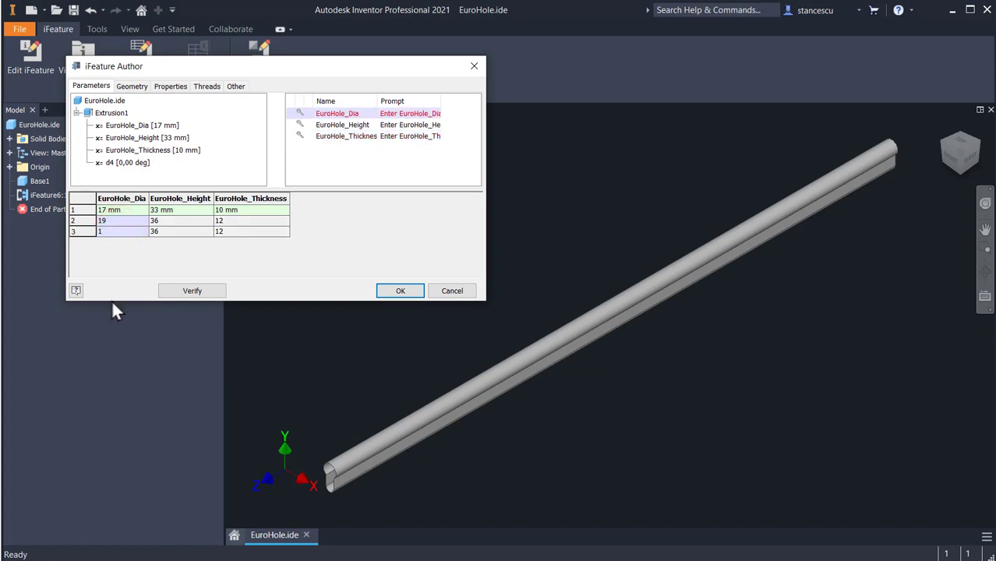
pyautogui.click(173, 232)
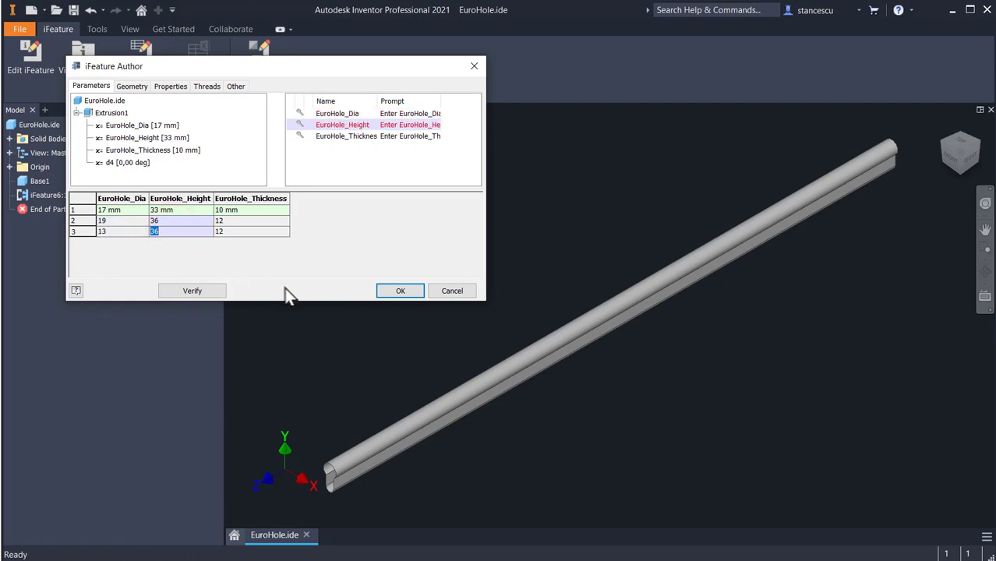
pyautogui.write('29')
pyautogui.click(239, 231)
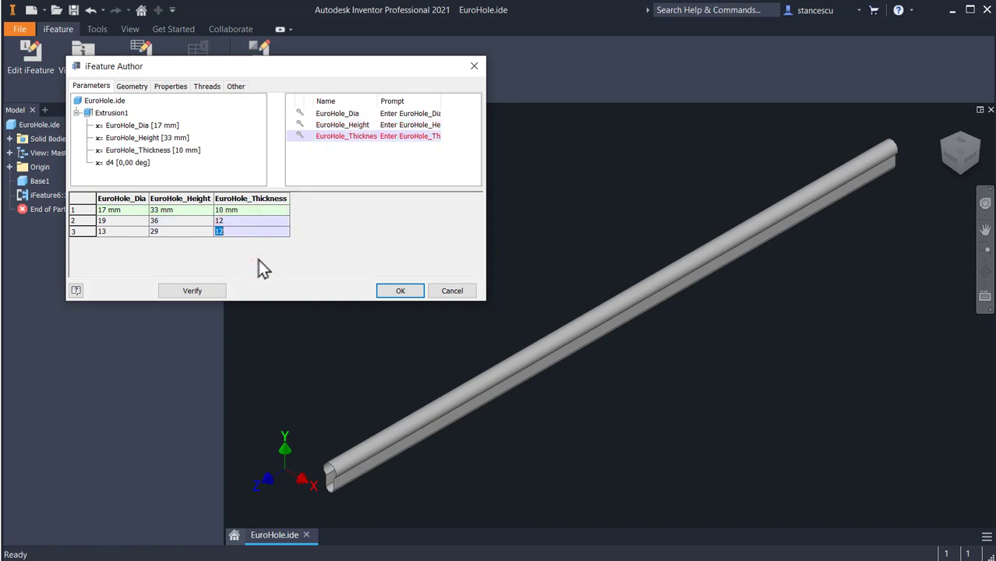
pyautogui.write('9')
pyautogui.press('BackSpace')
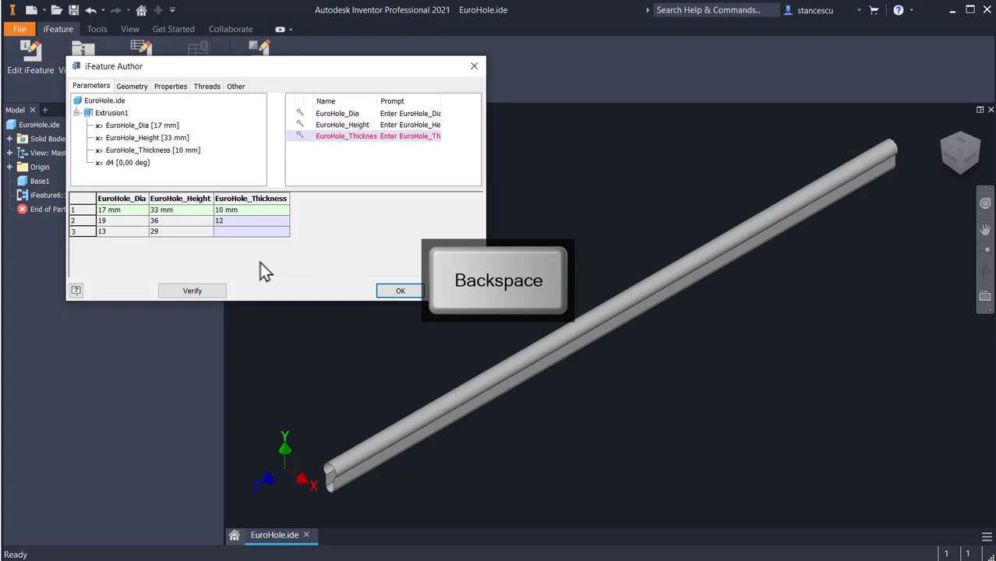
pyautogui.write('8')
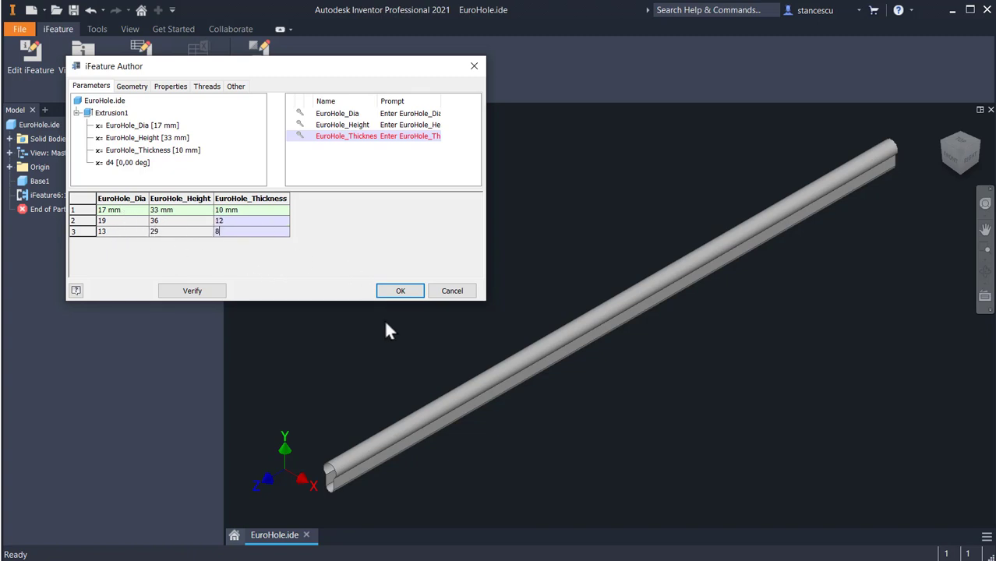
pyautogui.click(396, 292)
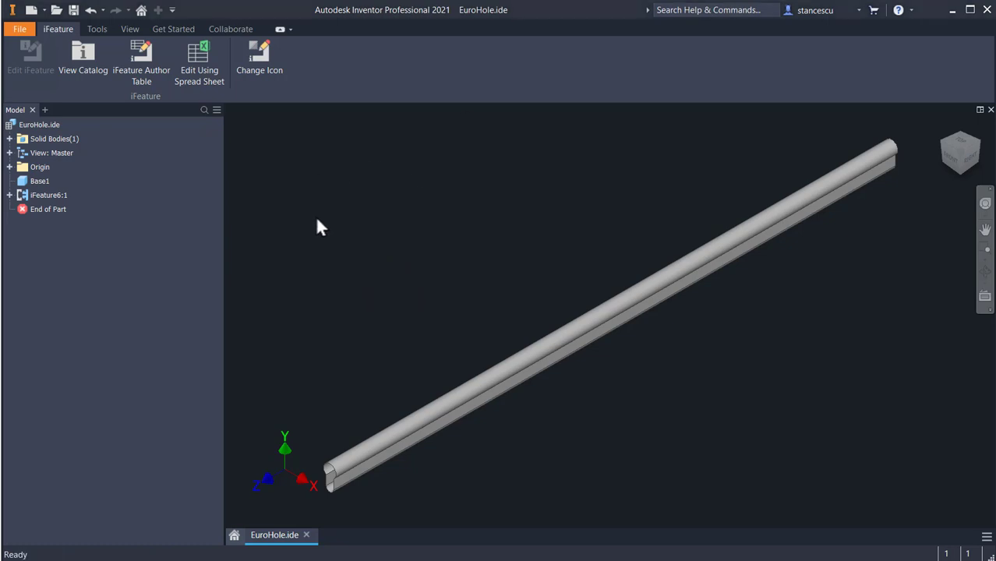
# Examine the iFeature table's three size rows with their EuroHole_Dia, EuroHole_Height and EuroHole_Thickness values in the model tree
pyautogui.click(9, 195)
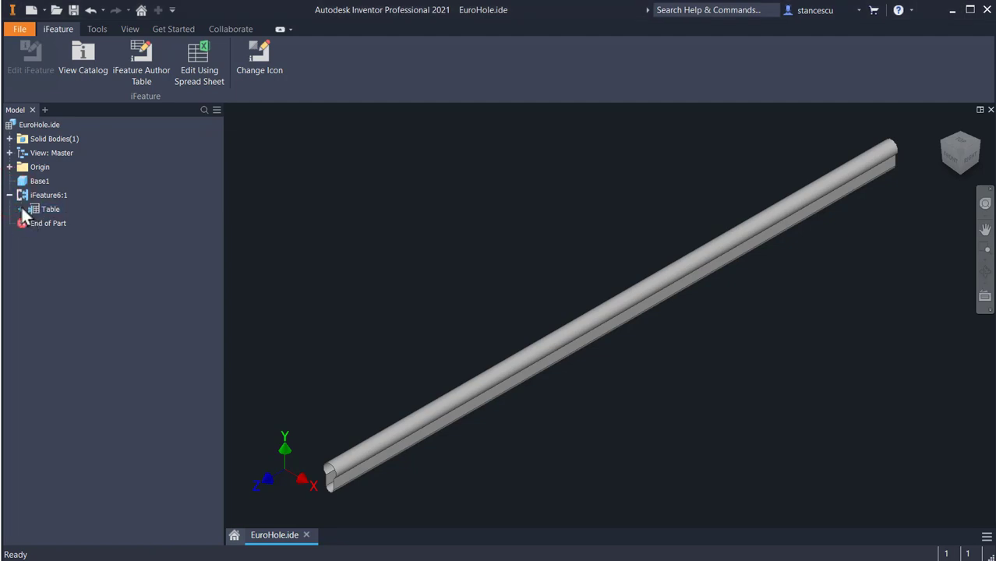
pyautogui.click(21, 208)
pyautogui.click(33, 223)
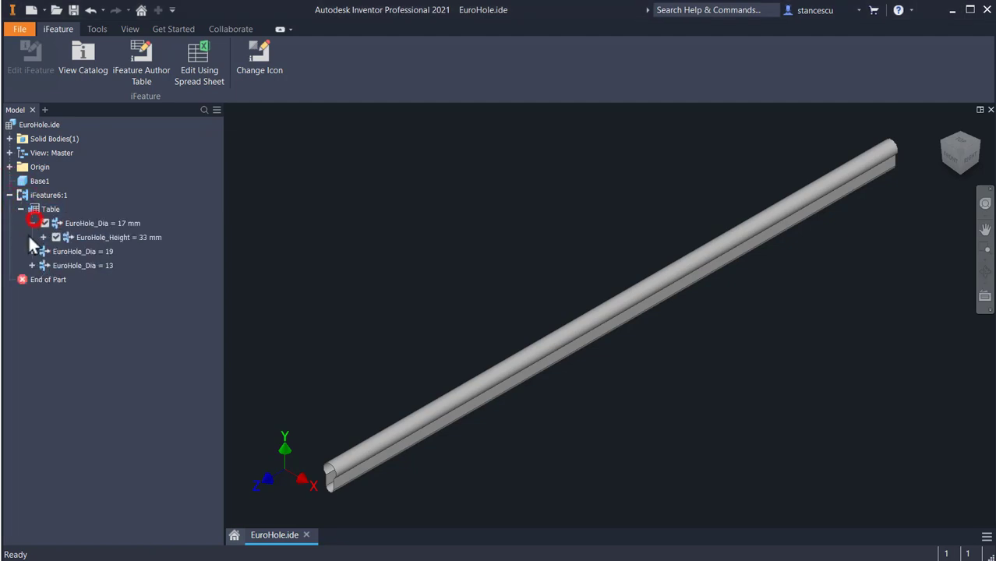
pyautogui.click(44, 237)
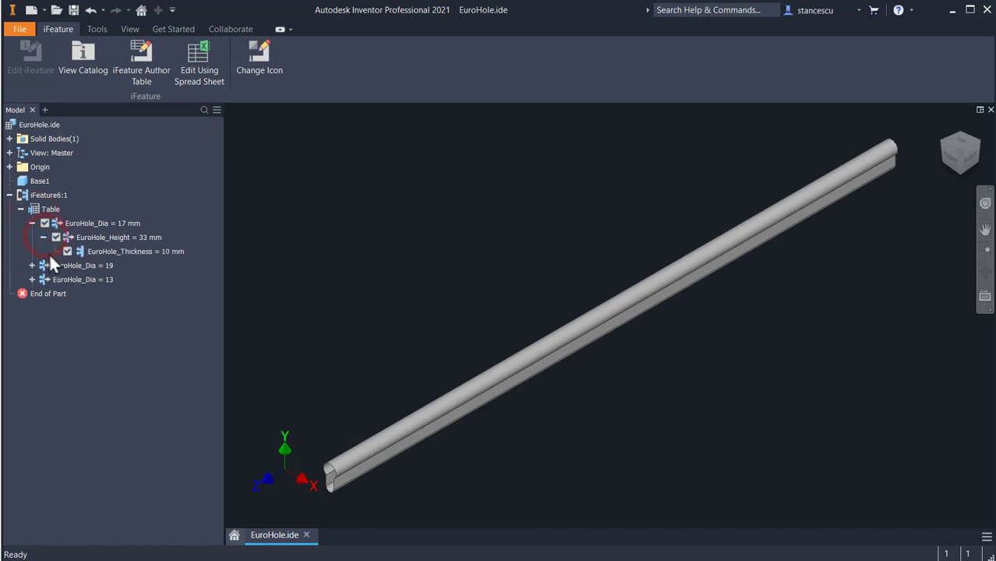
pyautogui.click(32, 265)
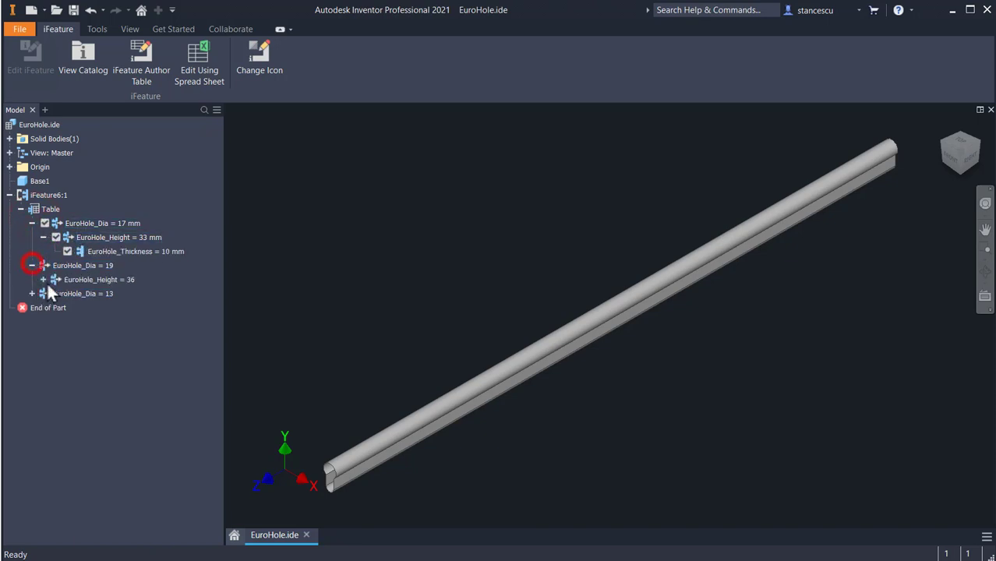
pyautogui.click(42, 279)
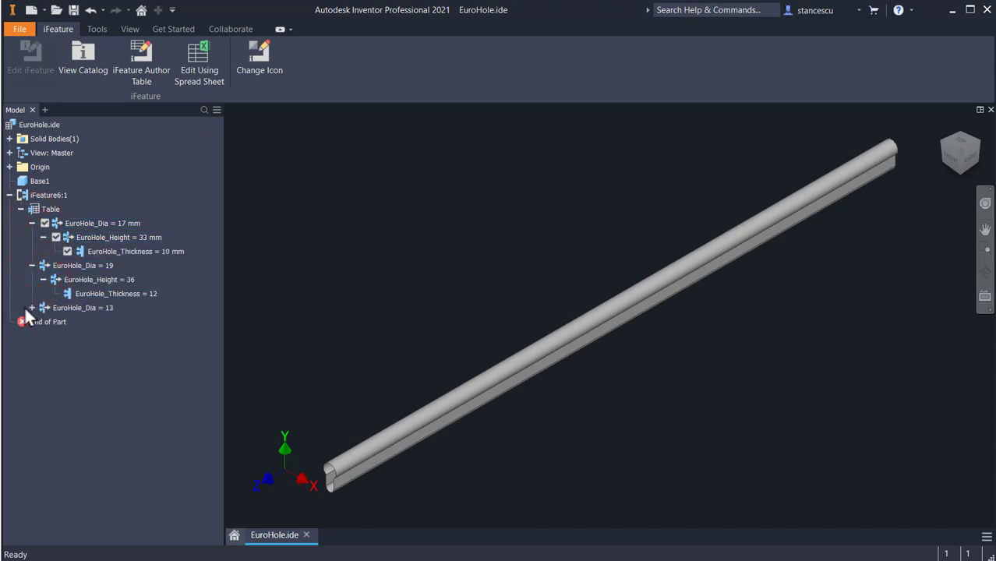
pyautogui.click(32, 308)
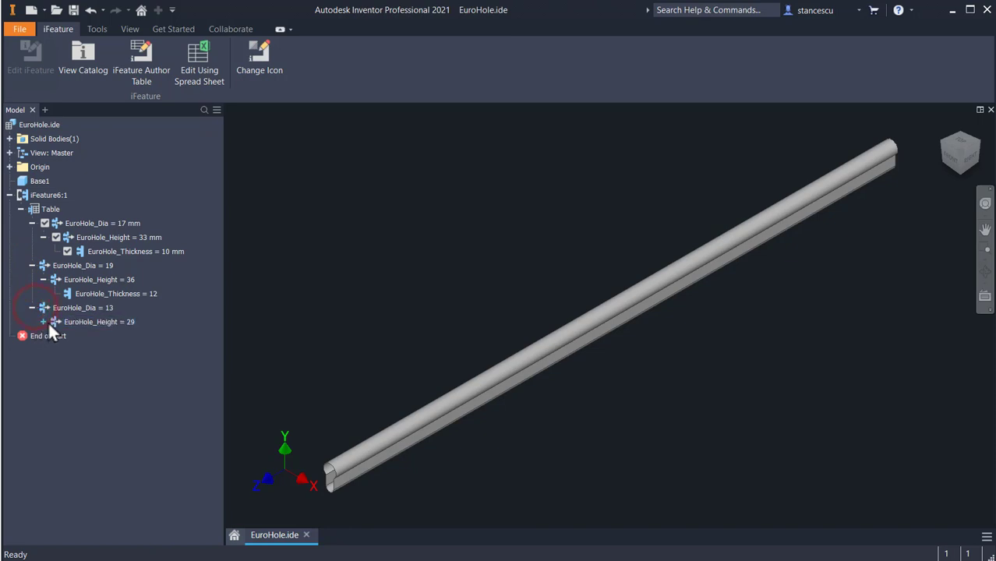
pyautogui.click(43, 321)
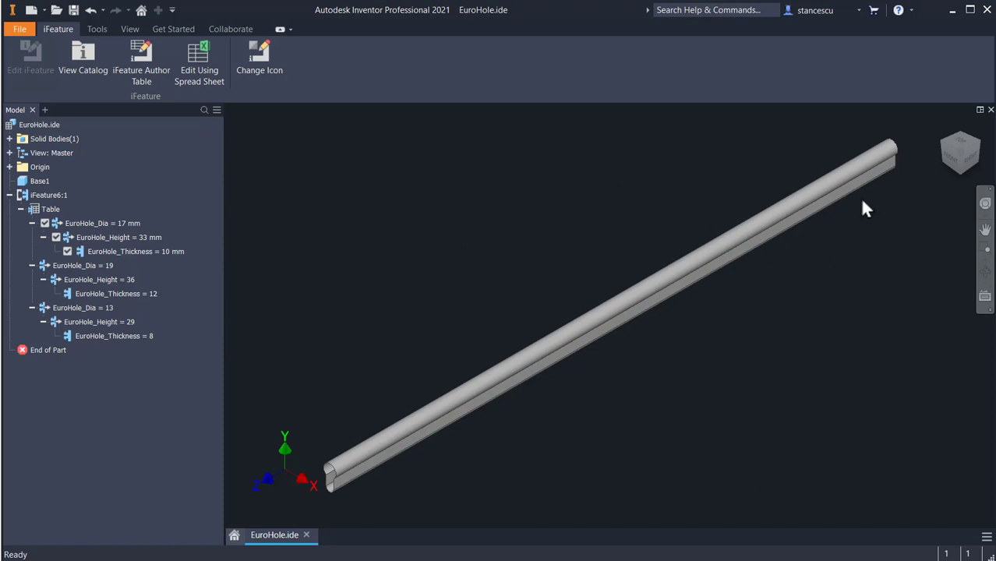
# Save and close EuroHole.ide, and create a new part from the metric Sheet Metal (mm).ipt template
pyautogui.click(73, 10)
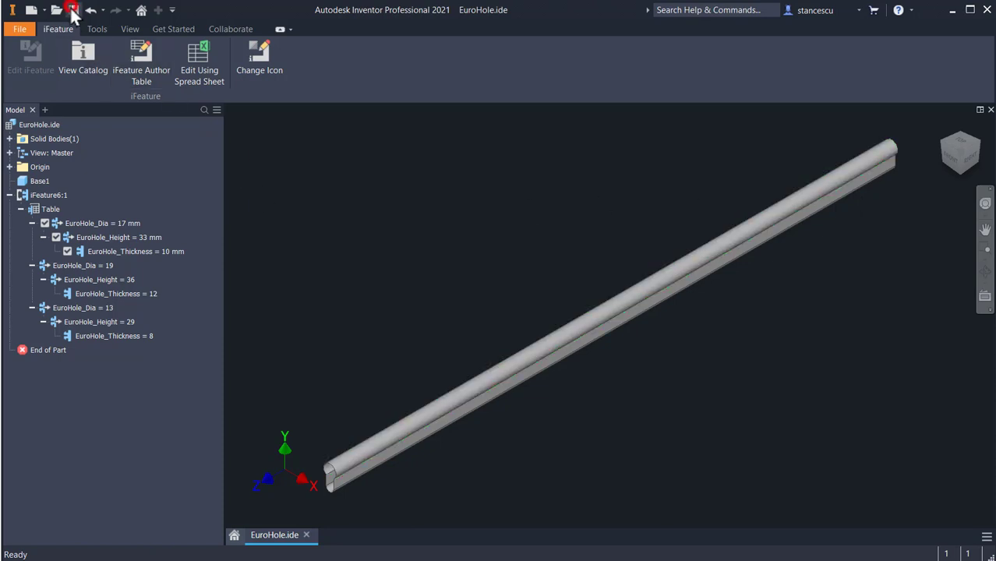
pyautogui.click(990, 110)
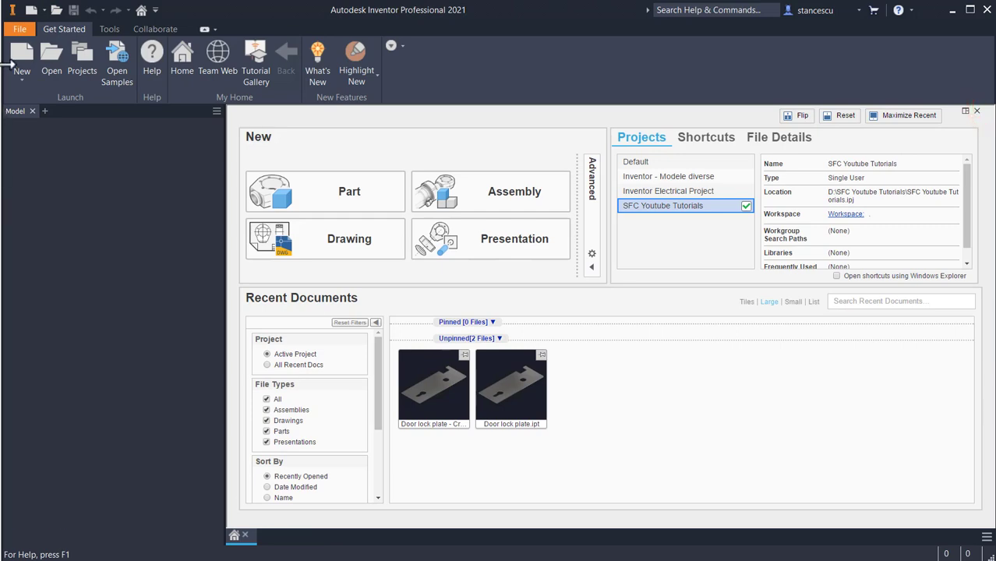
pyautogui.click(31, 9)
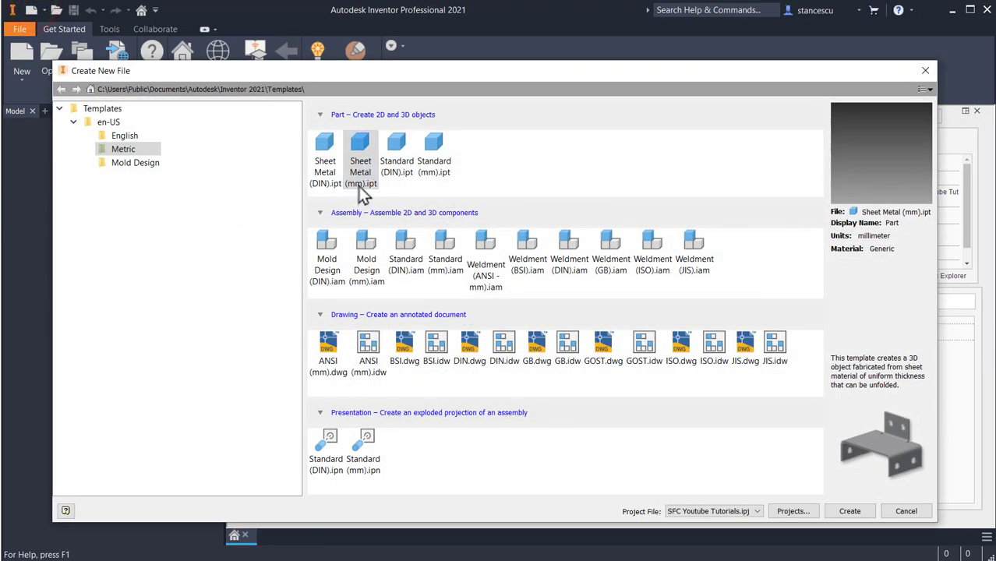
pyautogui.doubleClick(358, 142)
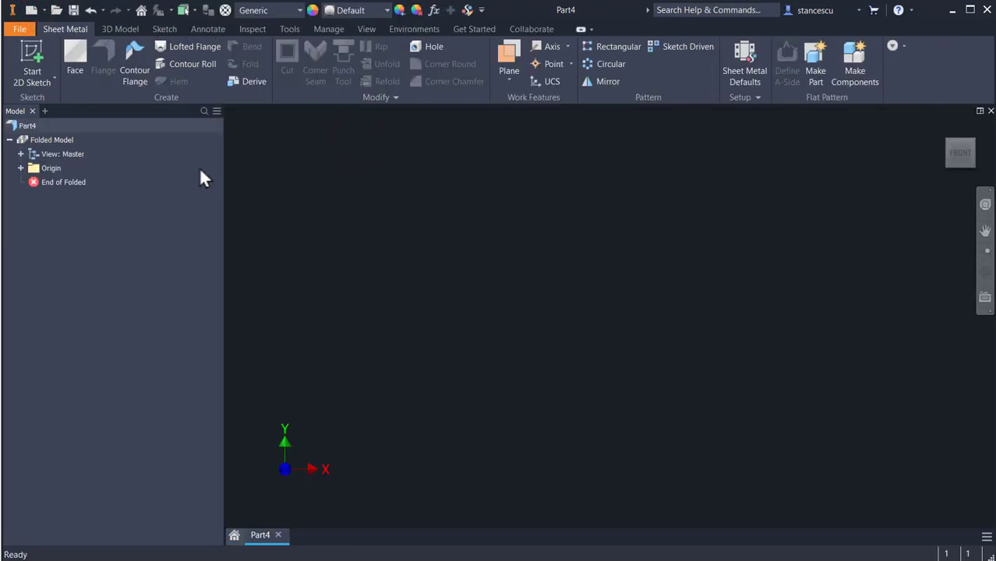
# Sketch a 100 by 60 mm rectangle on the horizontal XZ plane with one corner at the origin, and finish the sketch
pyautogui.click(28, 54)
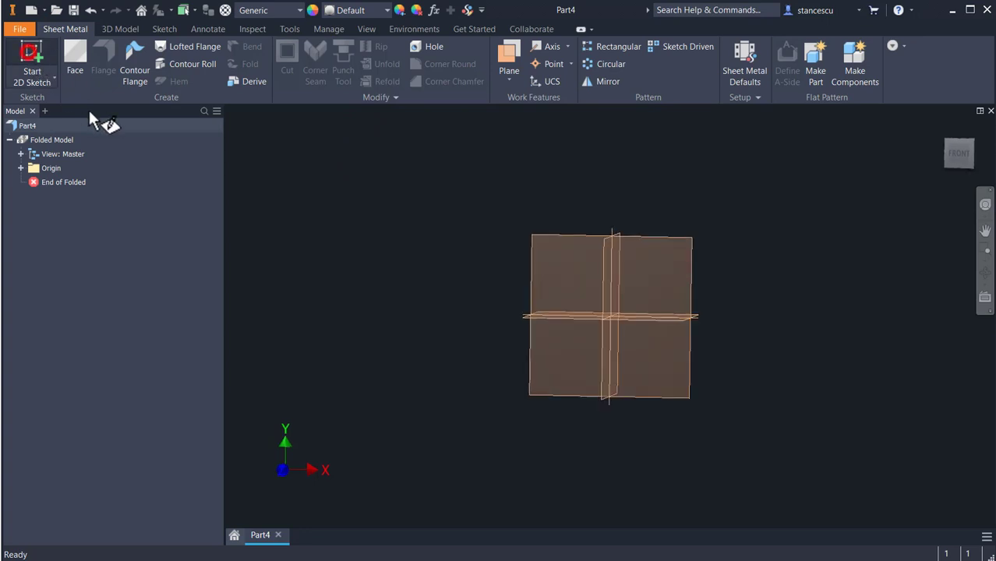
pyautogui.click(478, 314)
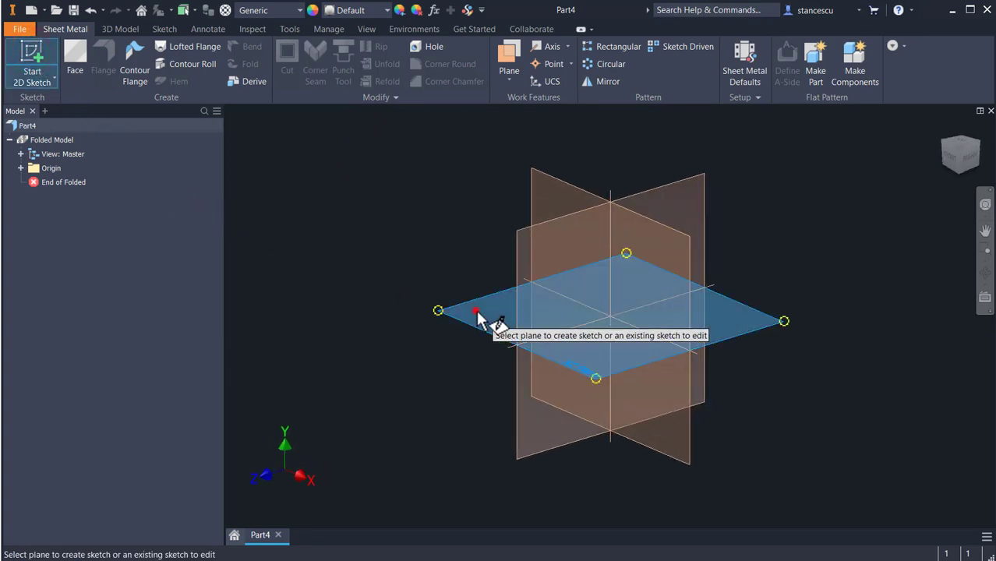
pyautogui.click(983, 129)
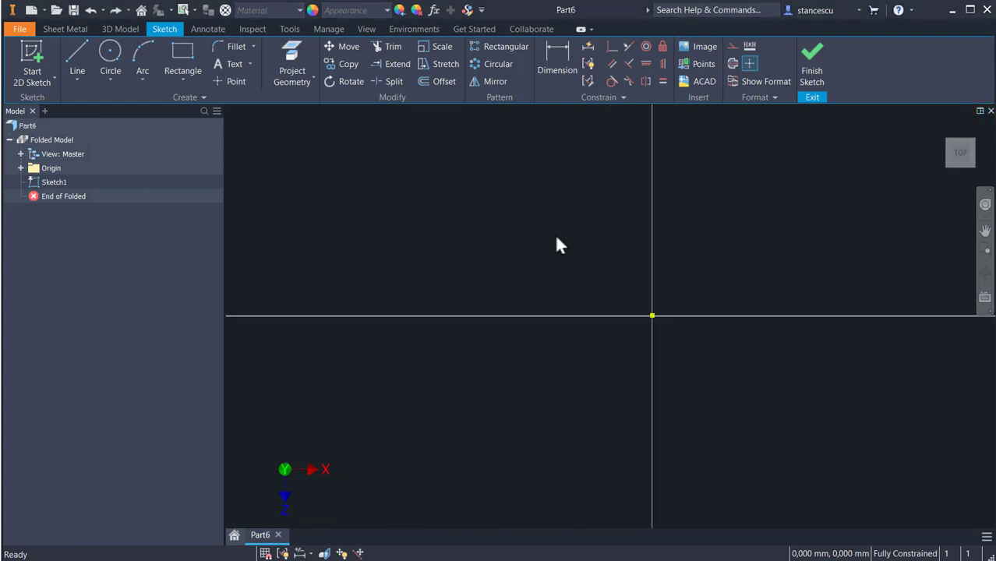
pyautogui.click(184, 57)
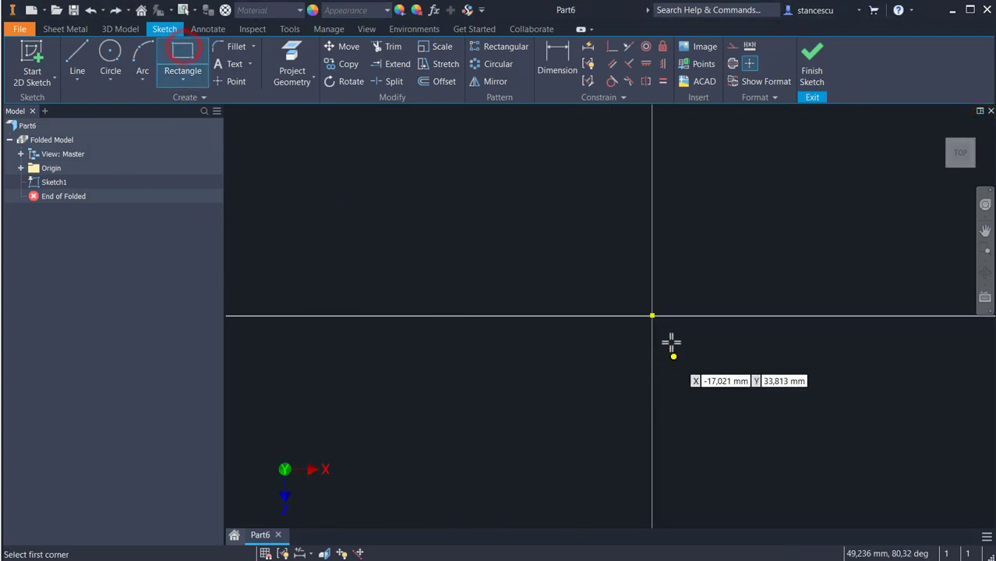
pyautogui.click(652, 316)
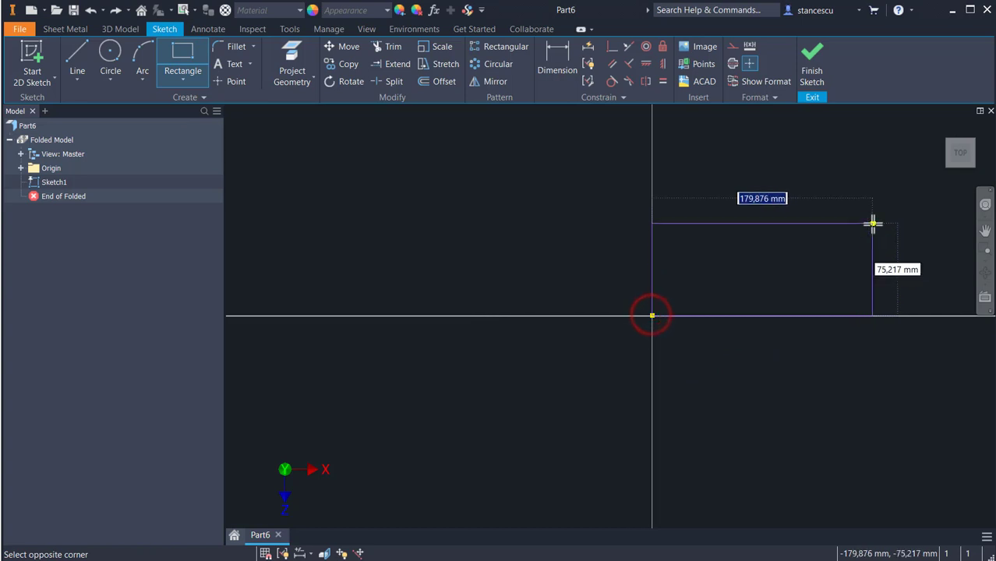
pyautogui.write('100')
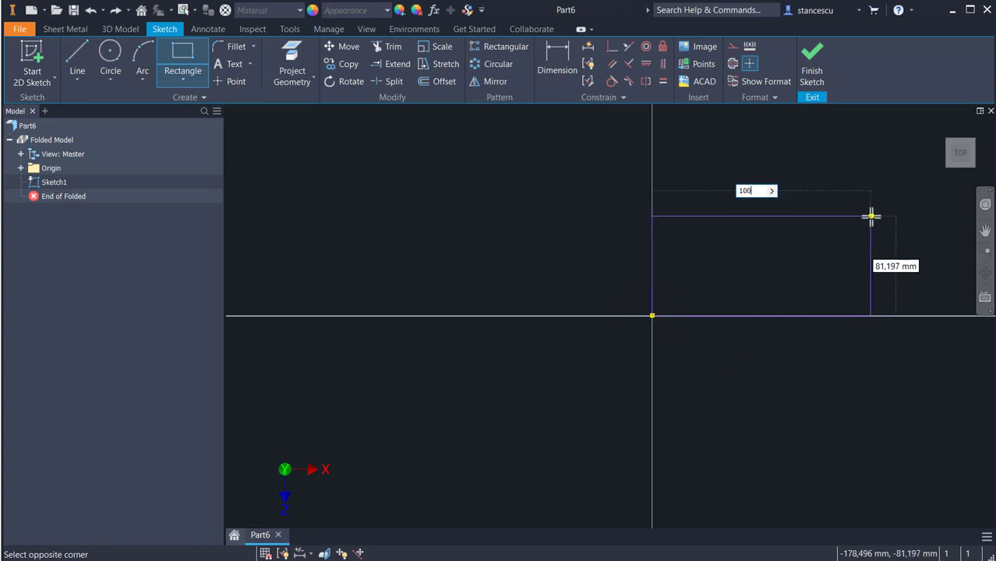
pyautogui.press('Tab')
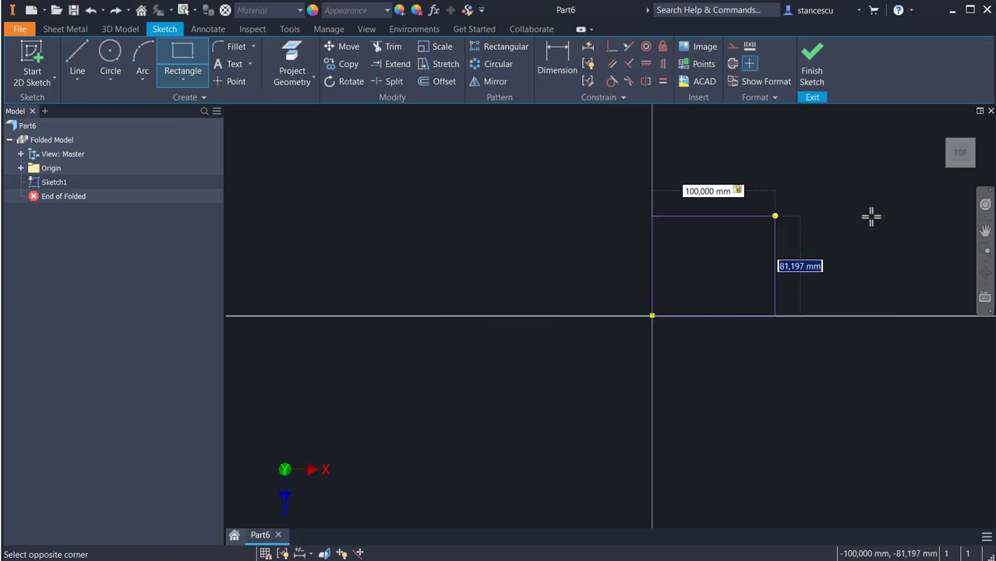
pyautogui.write('60')
pyautogui.press('Return')
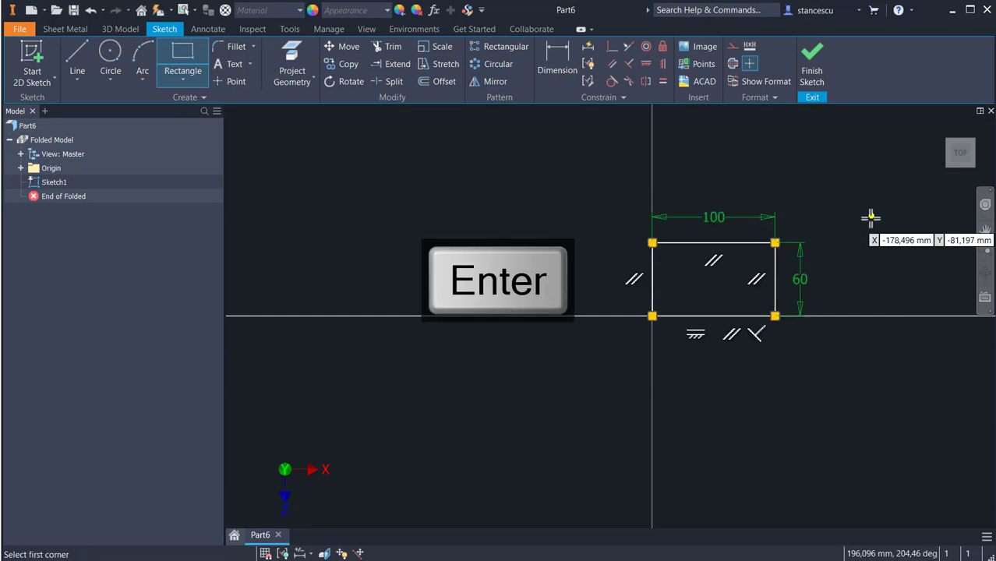
pyautogui.click(813, 74)
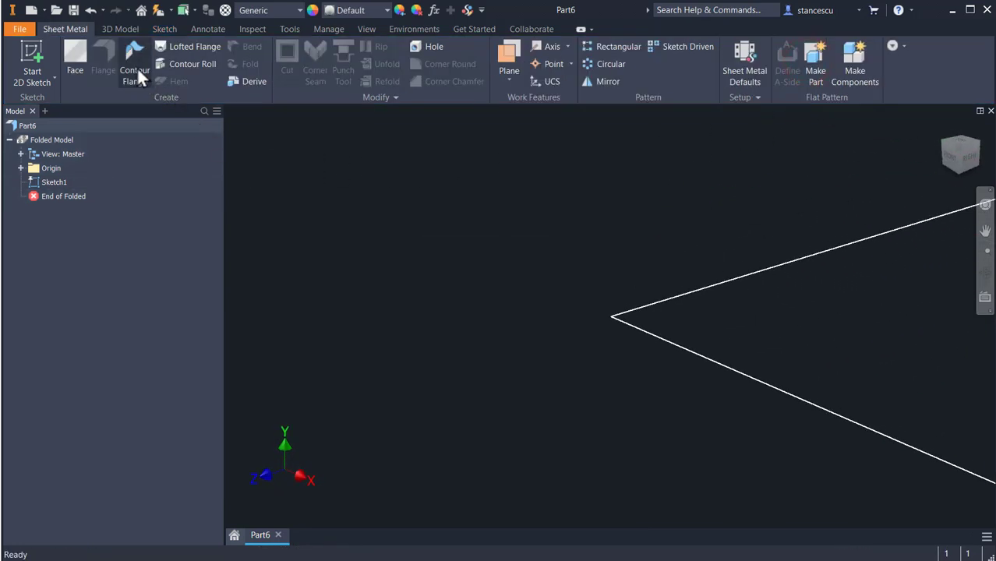
# Create a sheet metal face from the rectangle profile using the default sheet metal rule
pyautogui.click(62, 55)
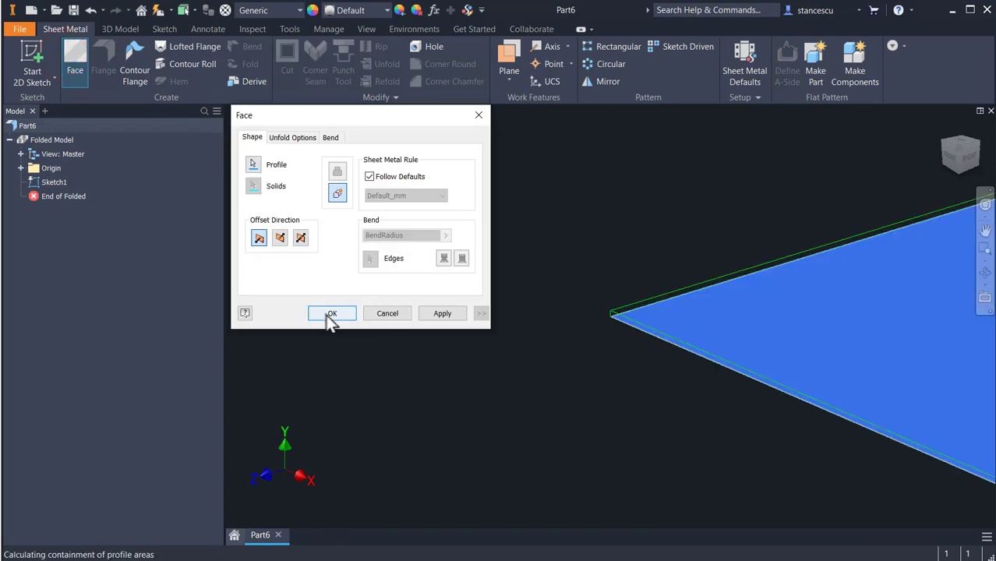
pyautogui.click(330, 316)
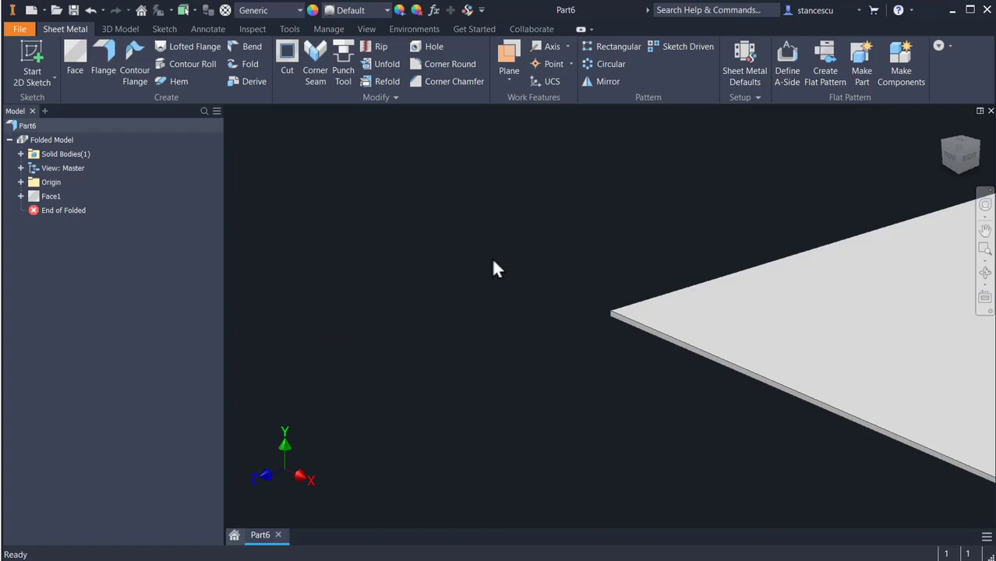
pyautogui.press('F6')
# Sketch a centre point on the plate's upper face, toward its left end and slightly below mid-height, and finish the sketch
pyautogui.click(605, 283)
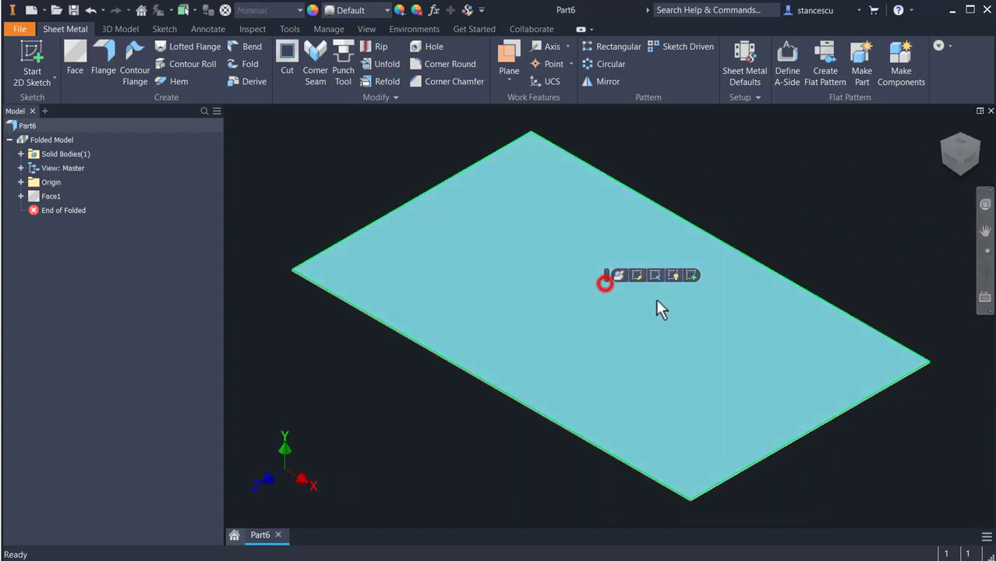
pyautogui.click(692, 275)
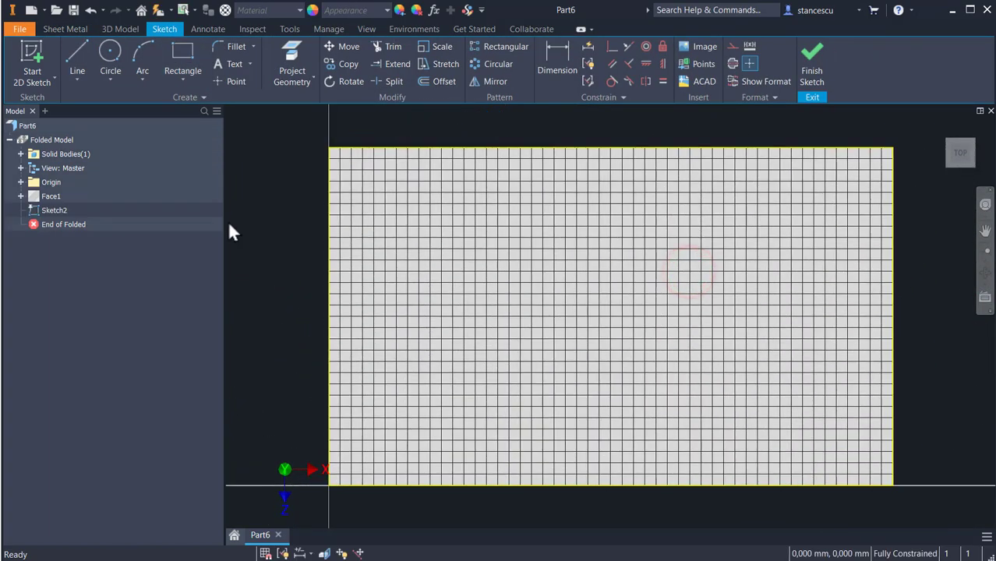
pyautogui.click(216, 81)
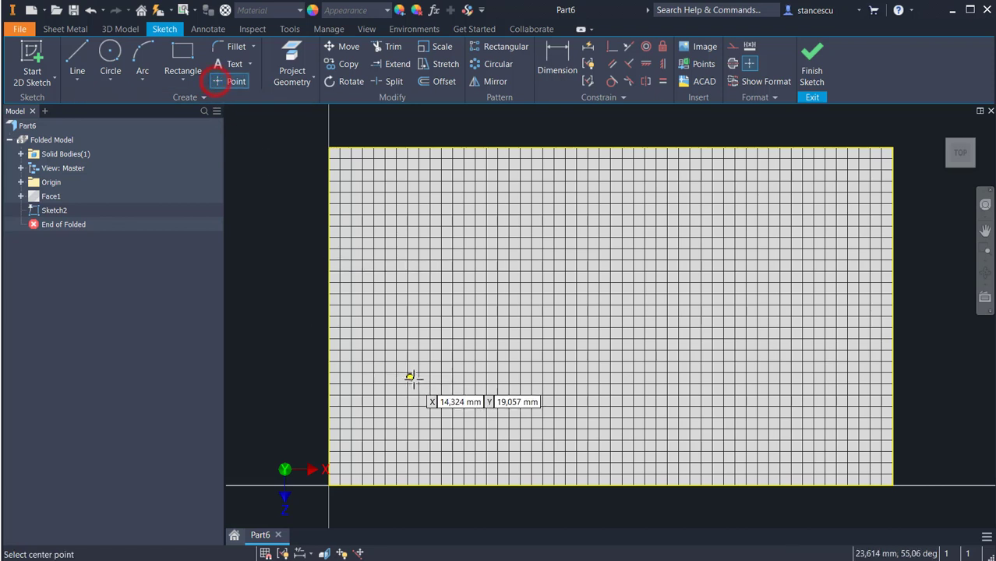
pyautogui.click(436, 343)
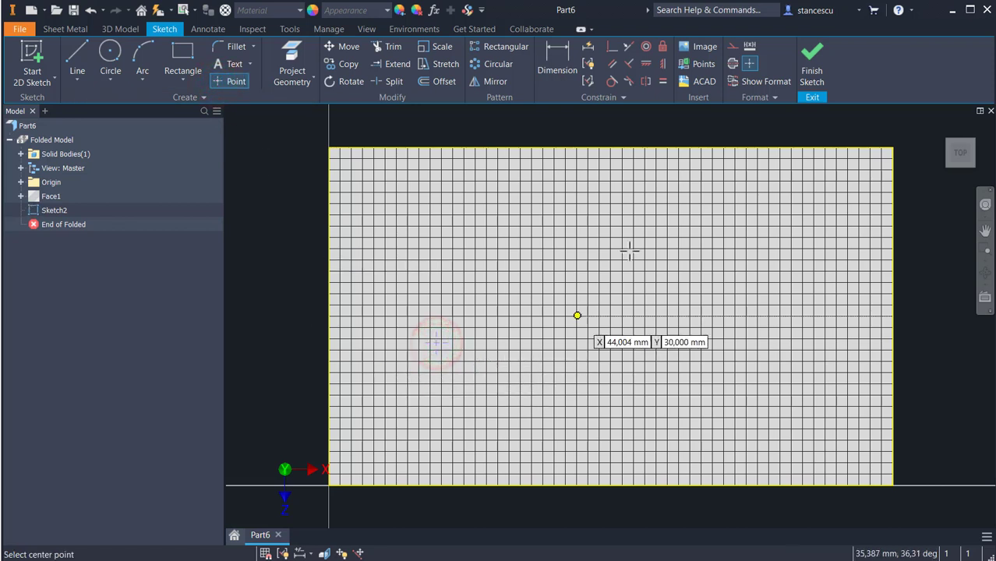
pyautogui.click(813, 51)
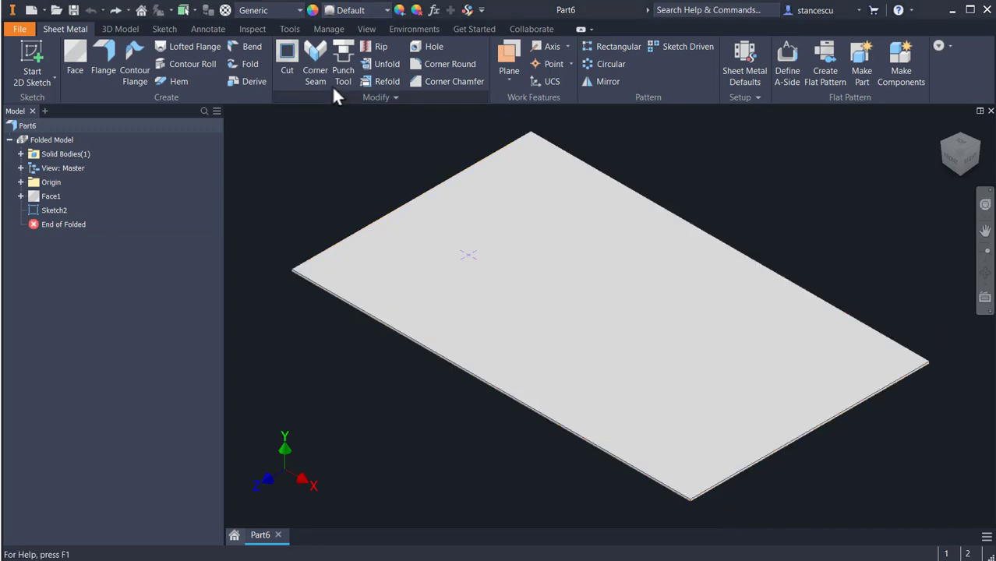
# Punch EuroHole.ide into the plate at the sketch point, using the size variant with EuroHole_Dia 13
pyautogui.click(343, 58)
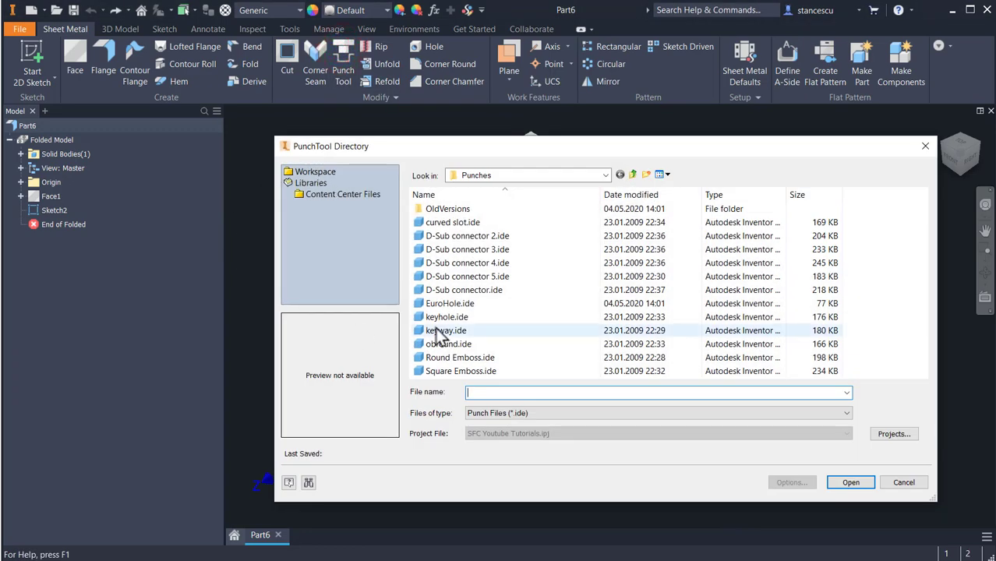
pyautogui.doubleClick(416, 305)
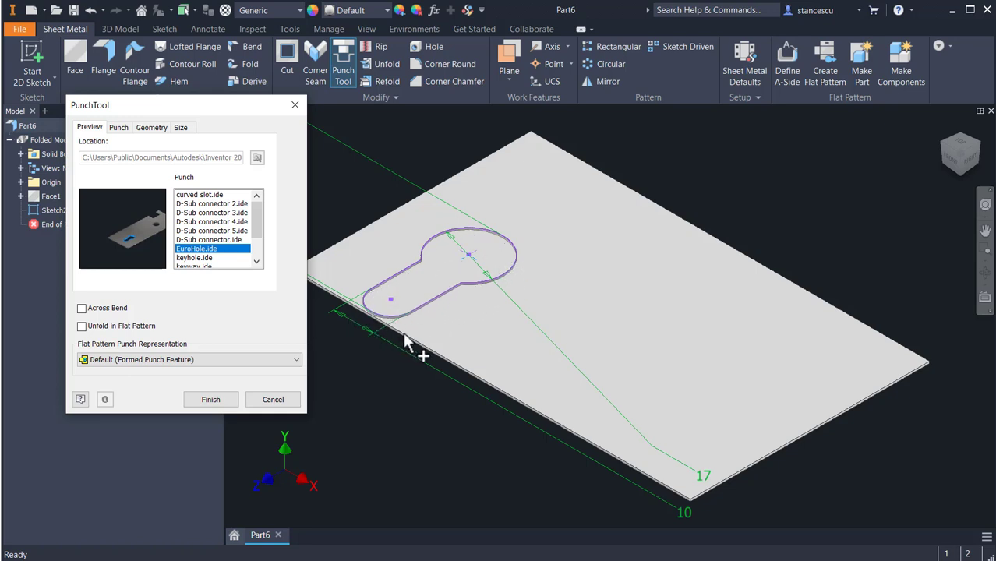
pyautogui.click(119, 129)
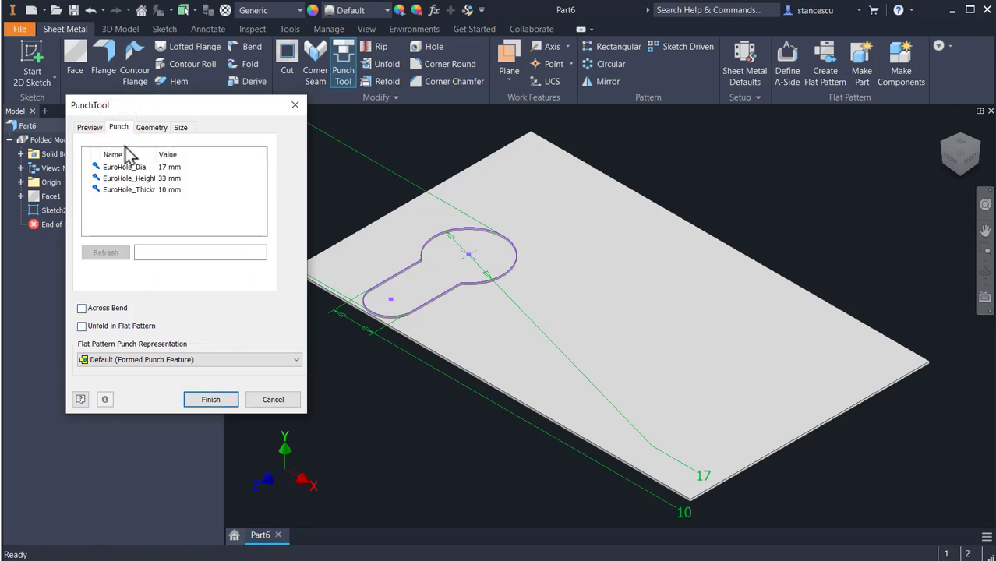
pyautogui.click(173, 166)
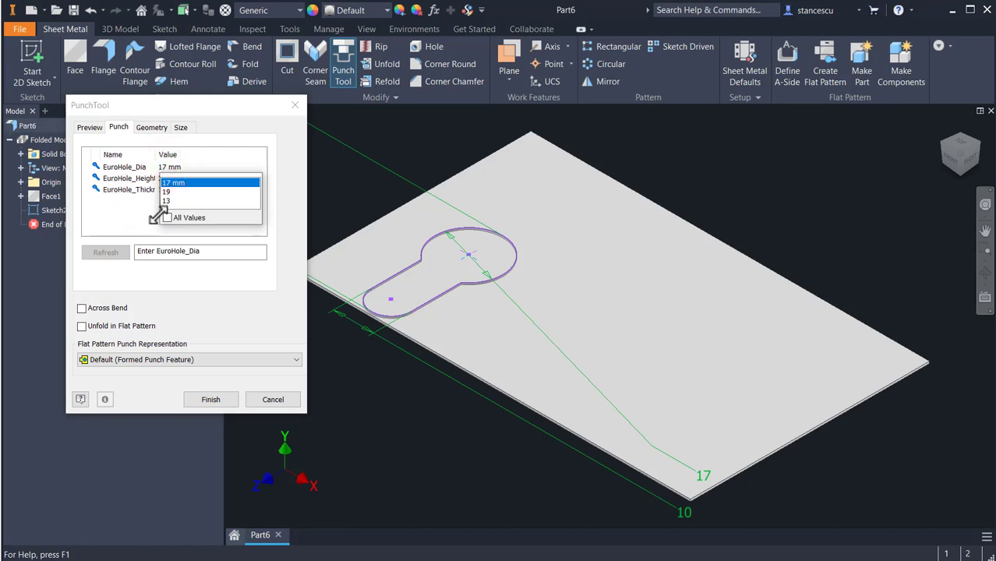
pyautogui.click(169, 202)
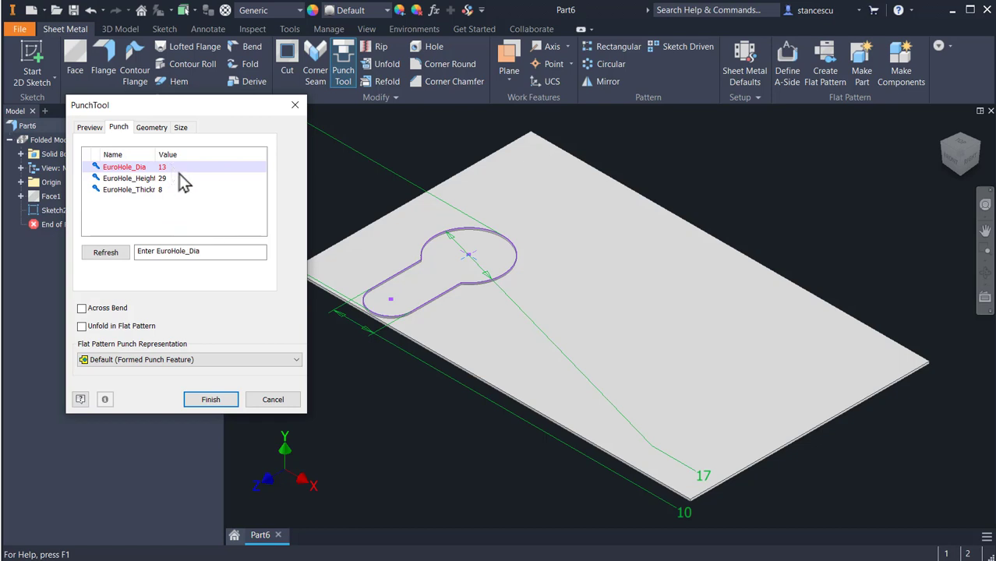
pyautogui.click(106, 253)
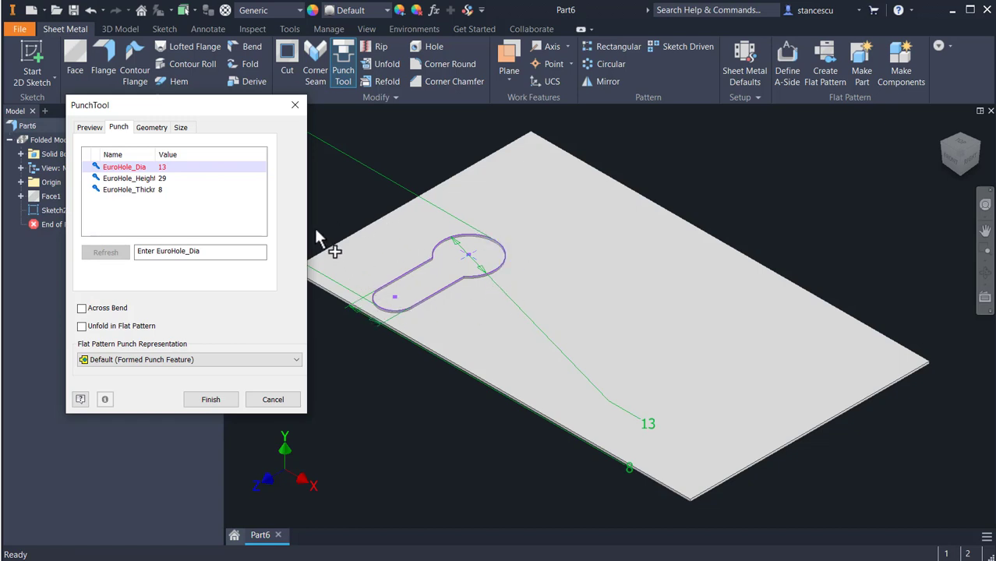
pyautogui.click(217, 397)
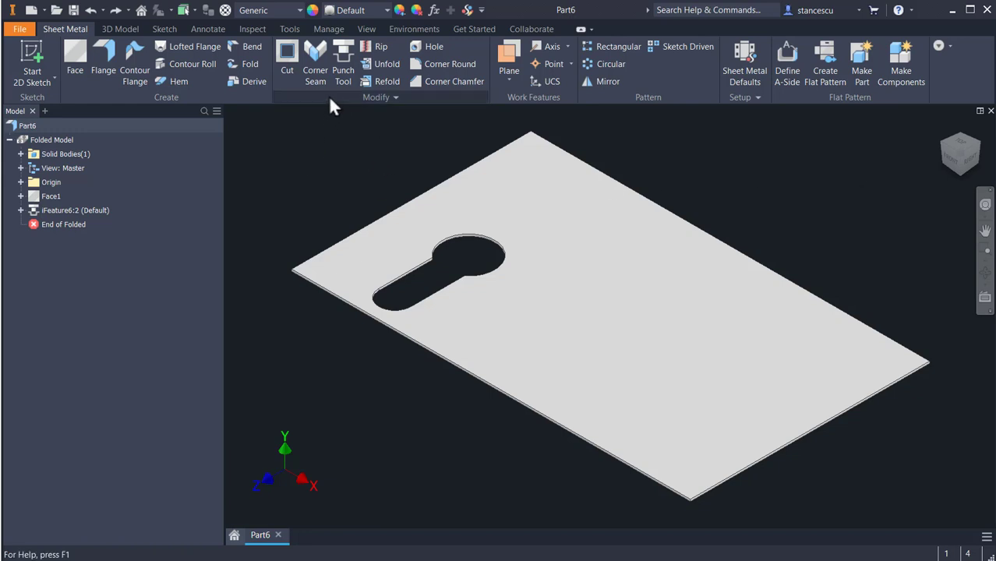
# Start inserting an iFeature and preview D-Sub connector 2, D-Sub connector, obround and Round Emboss in the Punches catalog folder
pyautogui.click(330, 30)
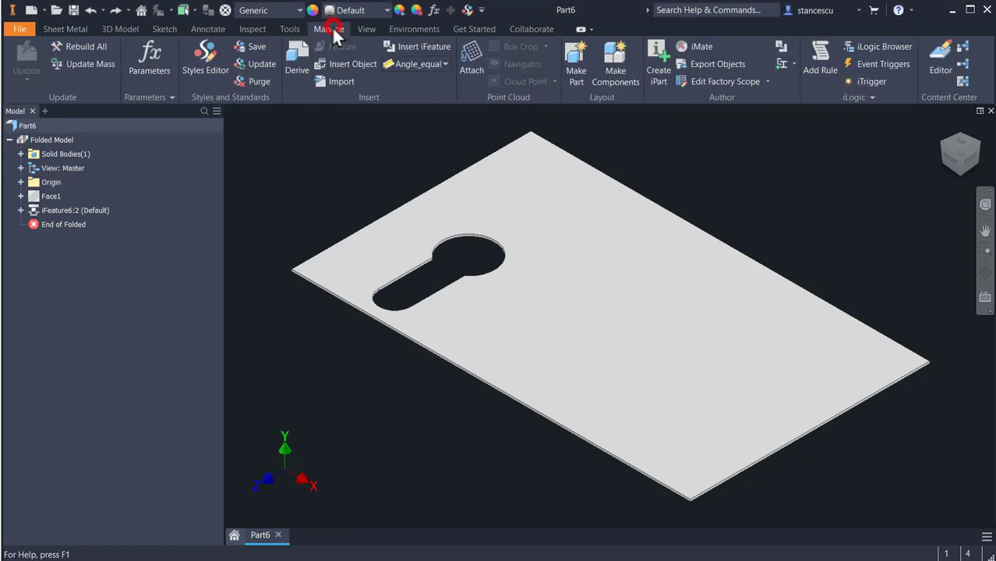
pyautogui.click(420, 46)
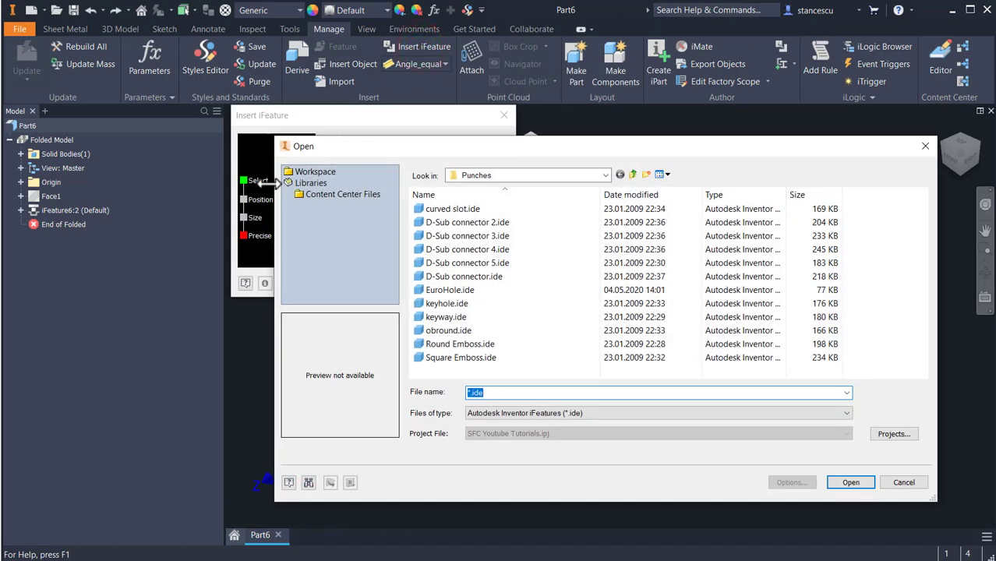
pyautogui.click(431, 223)
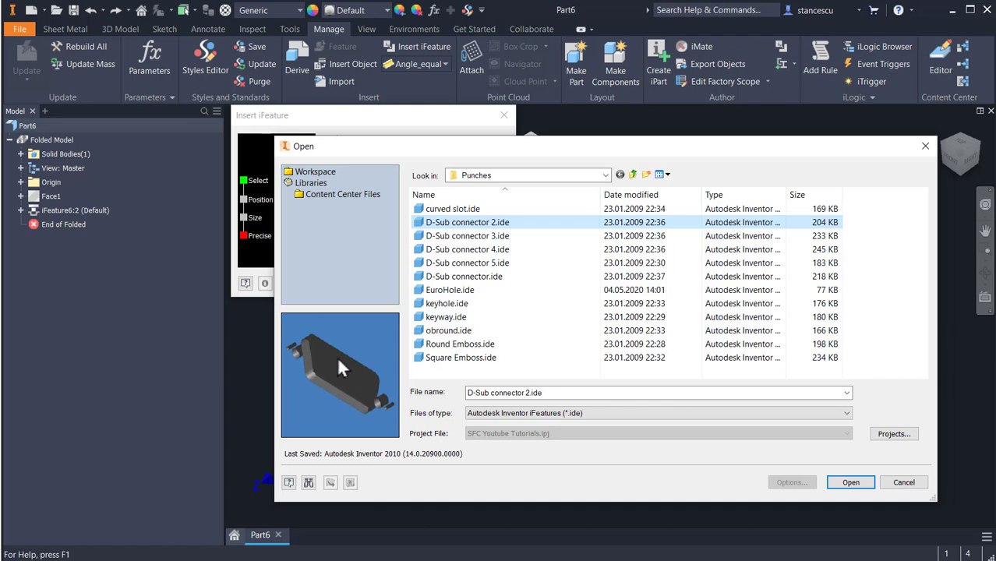
pyautogui.click(446, 277)
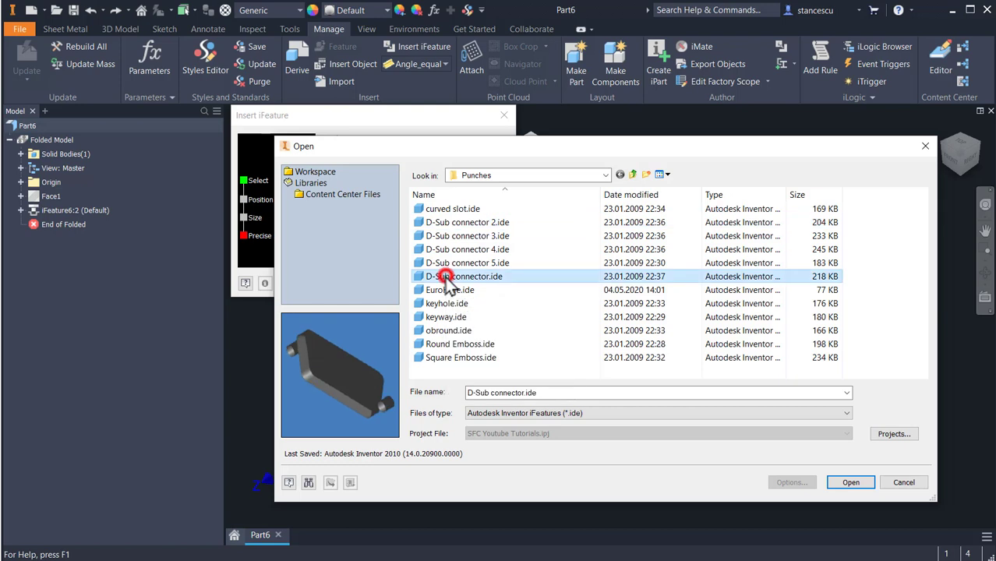
pyautogui.click(441, 329)
pyautogui.click(438, 344)
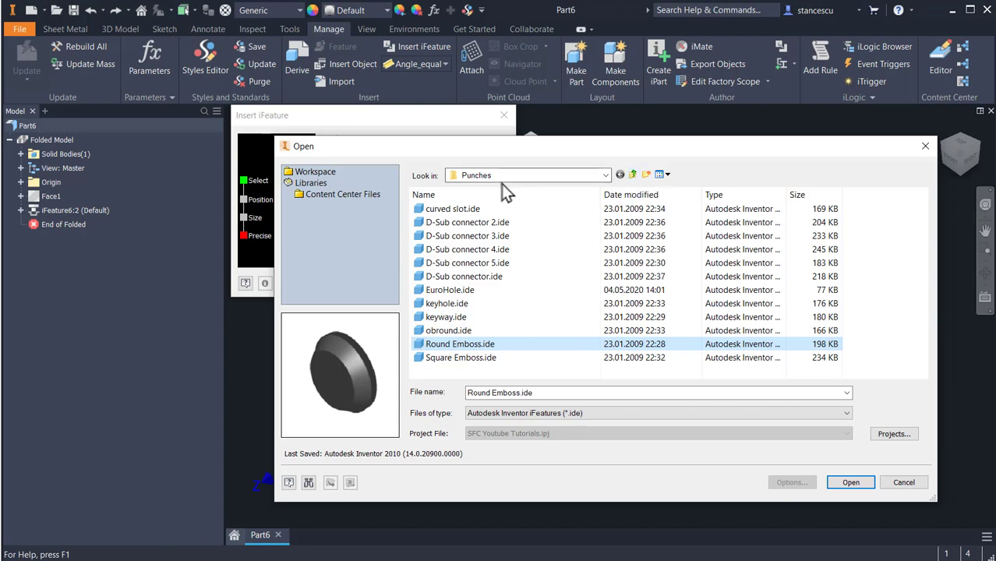
# Preview the unequal angle and the cone iFeatures in the catalog's Geometric Shapes folder
pyautogui.click(635, 174)
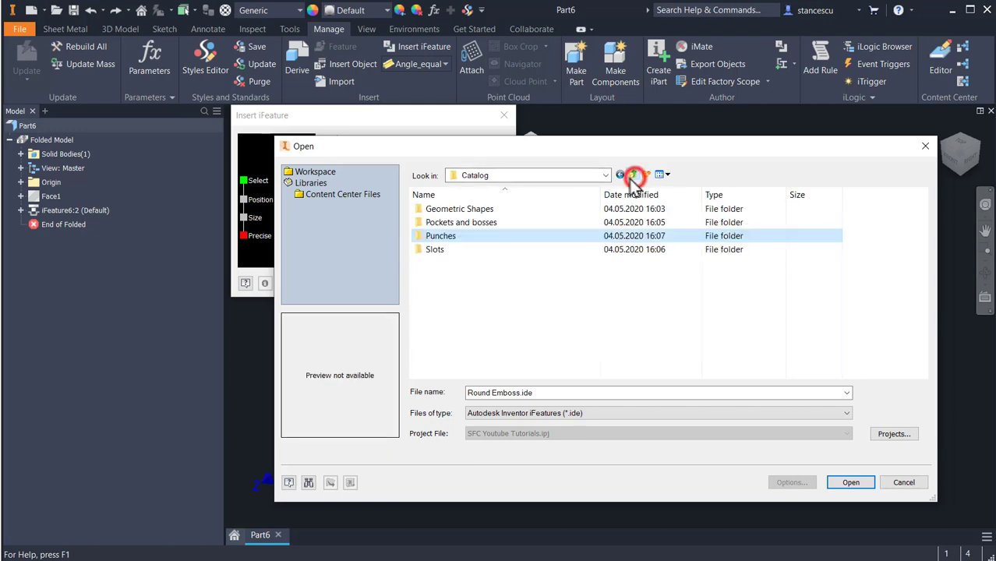
pyautogui.doubleClick(423, 211)
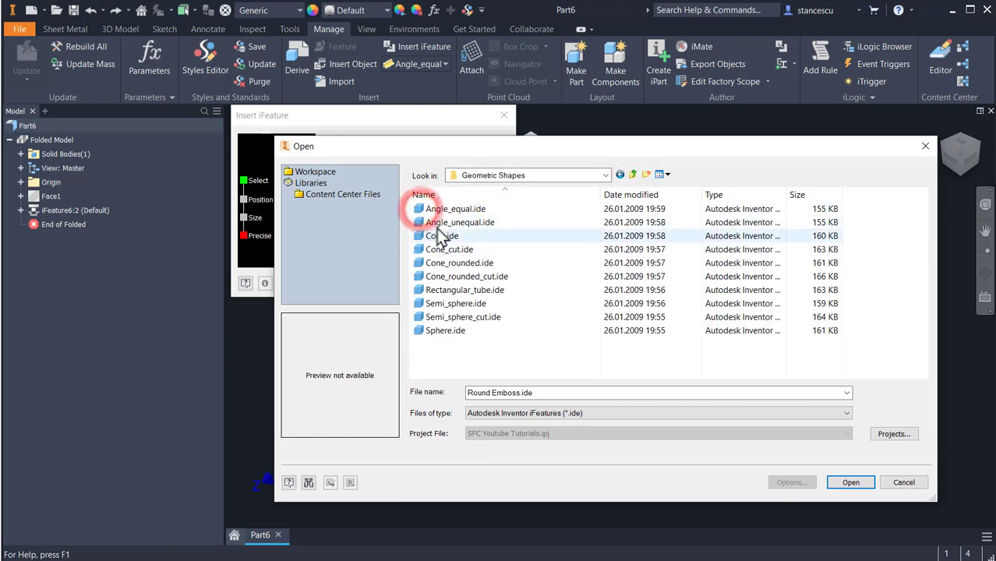
pyautogui.click(441, 223)
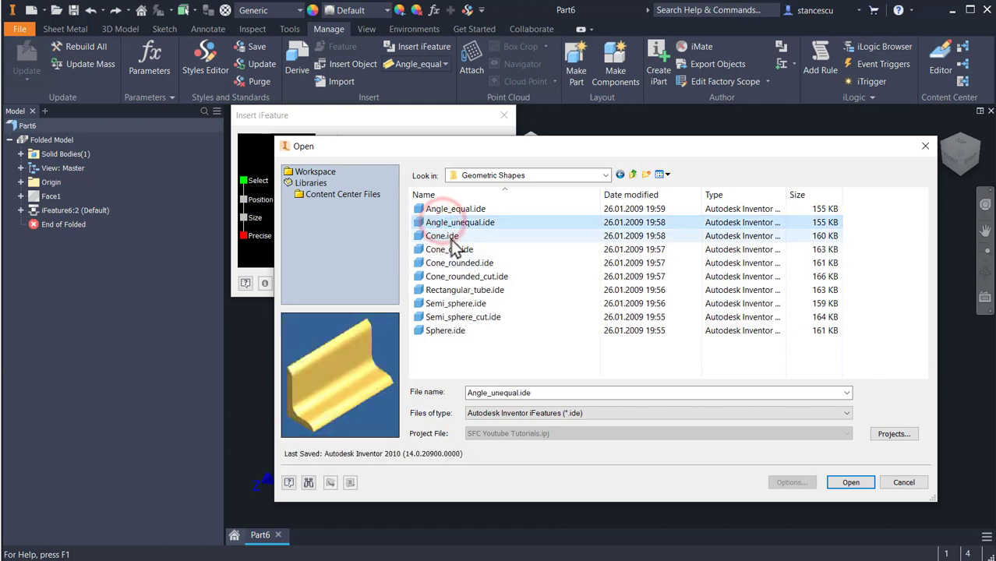
pyautogui.click(451, 236)
pyautogui.click(453, 249)
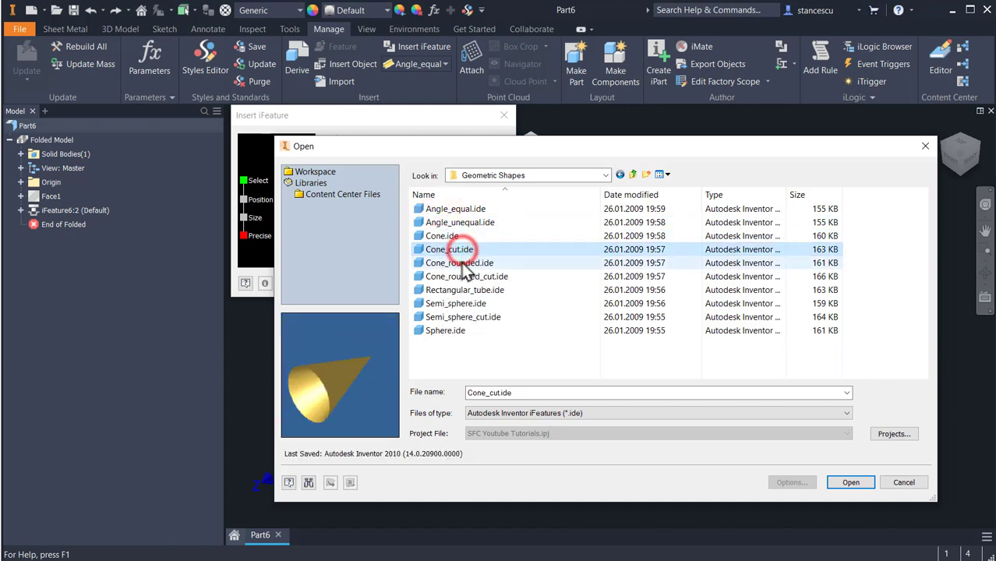
pyautogui.click(459, 263)
# Load Boss_rectangular_2_fillets.ide from the catalog's Pockets and bosses folder for insertion
pyautogui.click(632, 174)
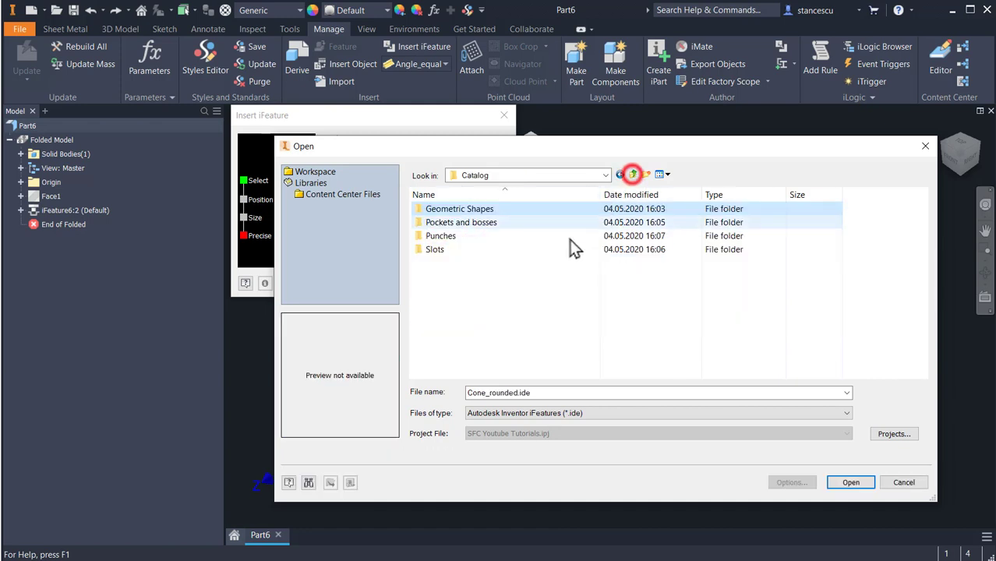
pyautogui.doubleClick(461, 222)
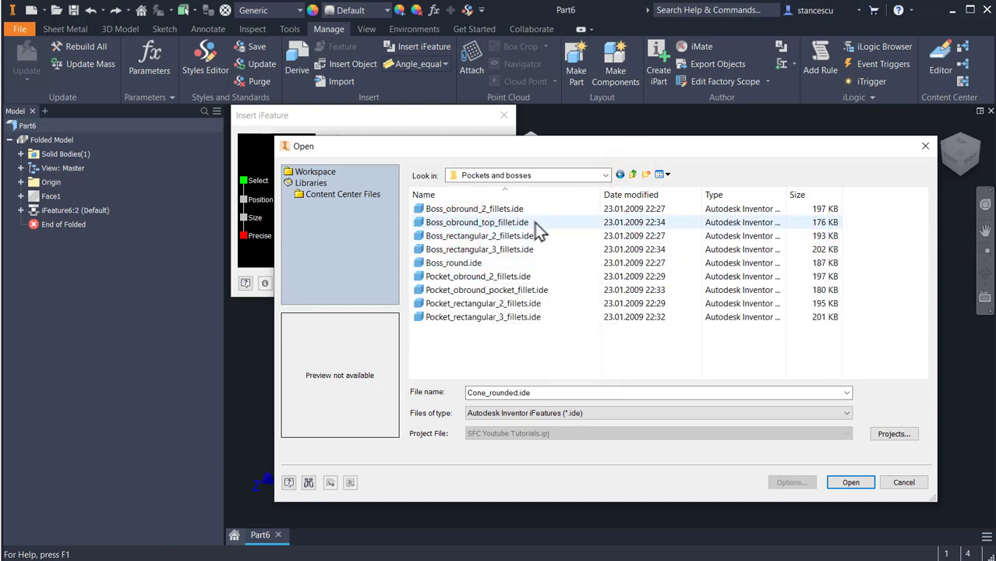
pyautogui.click(422, 241)
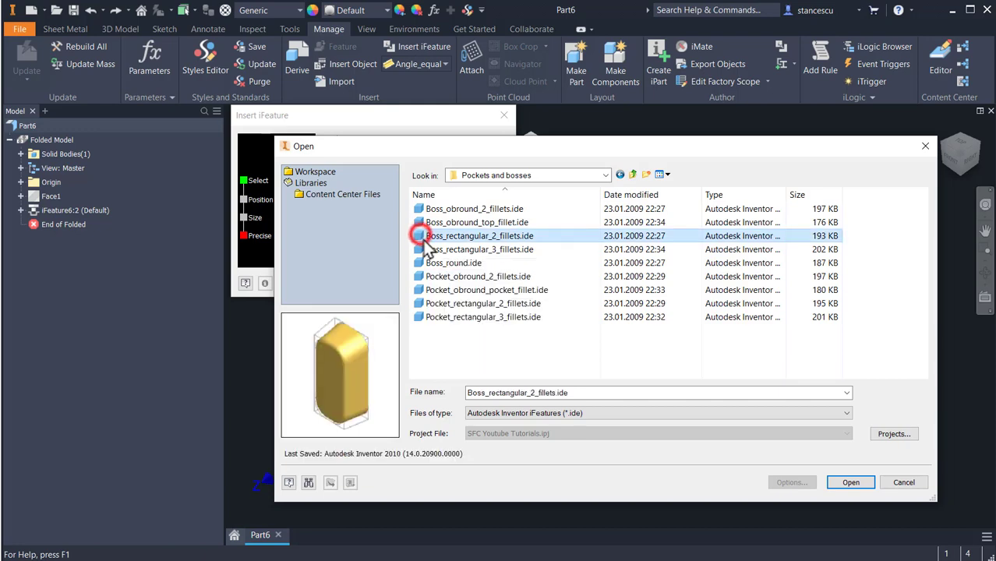
pyautogui.click(852, 484)
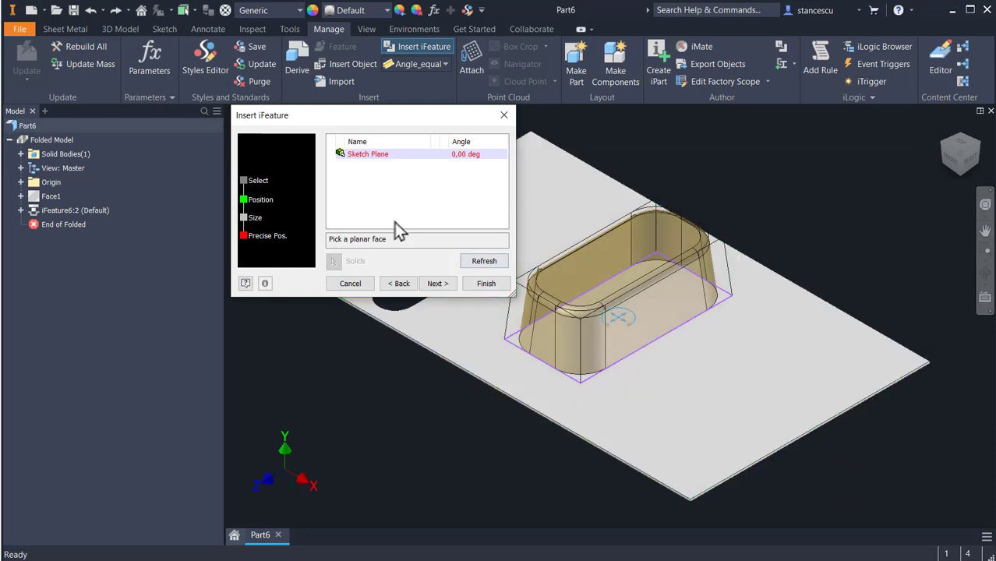
# Insert the rectangular boss on the plate's underside, in the area beside the EuroHole cutout, rotated by an angle of 12 degrees
pyautogui.click(466, 154)
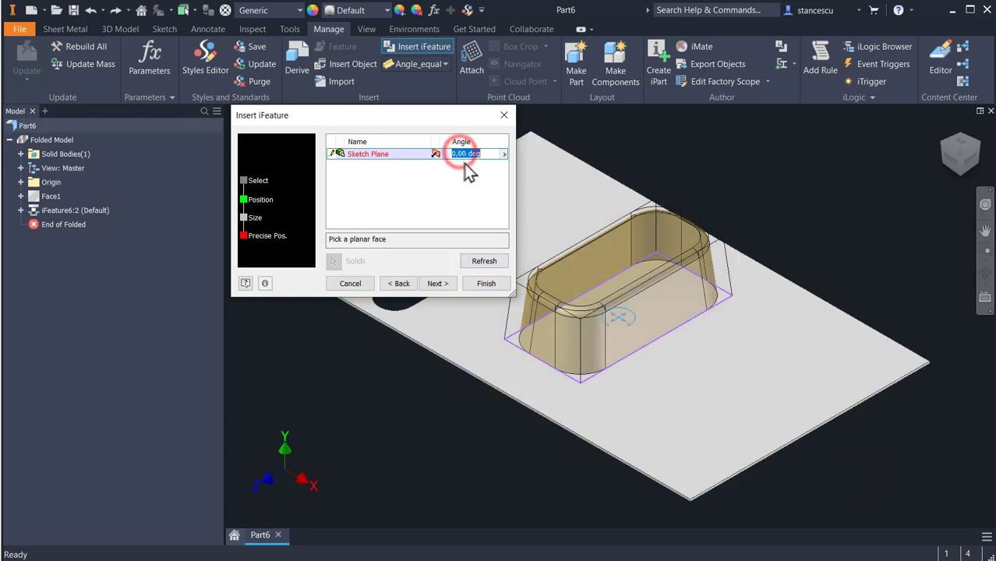
pyautogui.write('12')
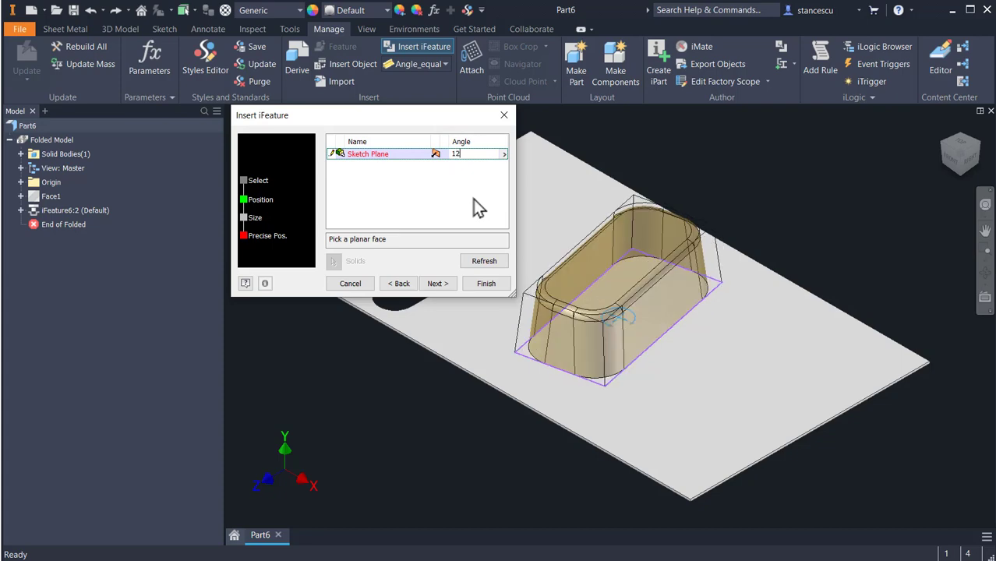
pyautogui.moveTo(506, 364); pyautogui.dragTo(528, 438, button='middle')
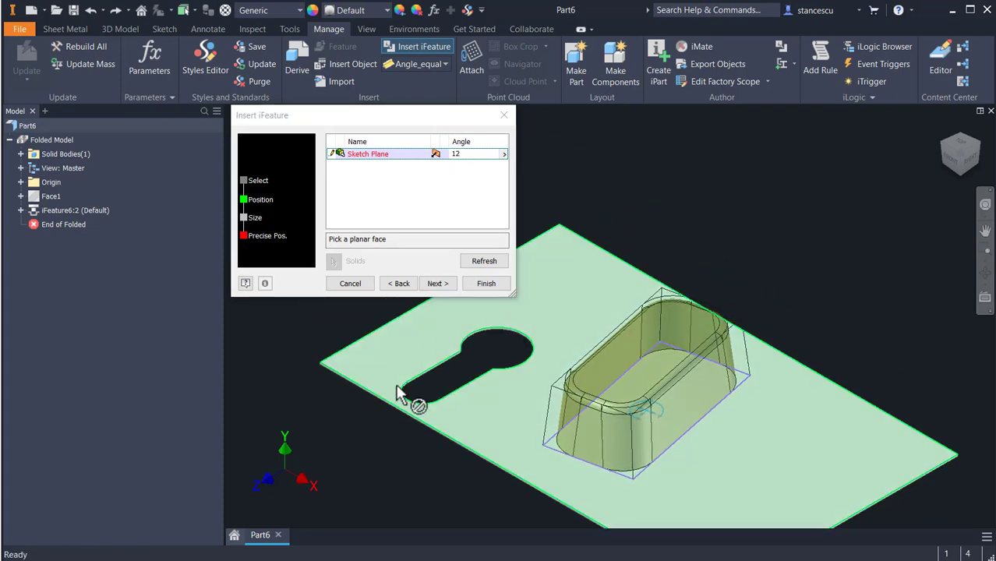
pyautogui.click(465, 370)
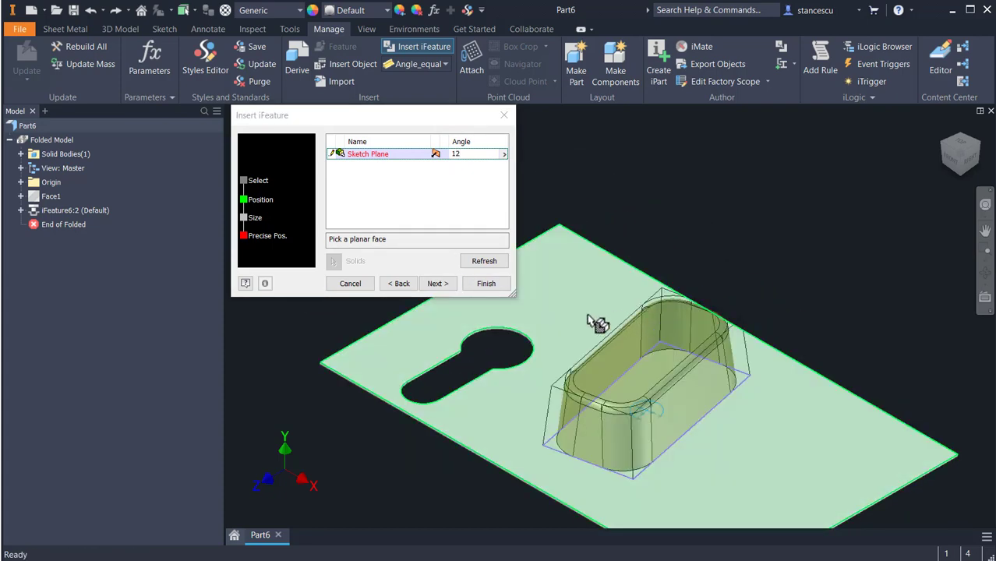
pyautogui.moveTo(598, 325); pyautogui.dragTo(555, 478)
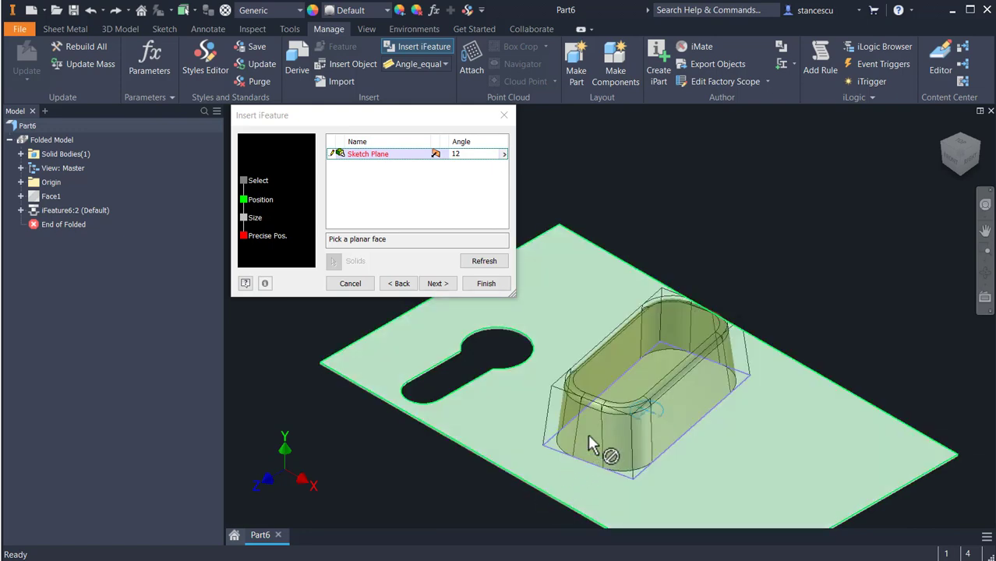
pyautogui.keyDown('shift'); pyautogui.moveTo(590, 445); pyautogui.dragTo(747, 383, button='middle'); pyautogui.keyUp('shift')
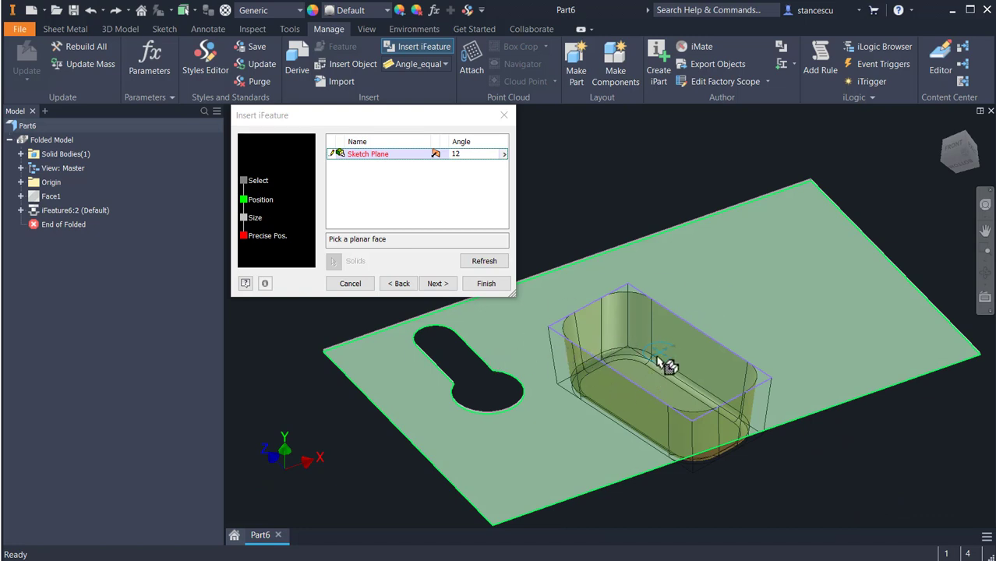
pyautogui.moveTo(661, 355)
pyautogui.mouseDown()
pyautogui.moveTo(707, 329)
pyautogui.moveTo(663, 345)
pyautogui.moveTo(721, 323)
pyautogui.moveTo(723, 312)
pyautogui.moveTo(522, 345)
pyautogui.moveTo(698, 331)
pyautogui.moveTo(697, 320)
pyautogui.mouseUp()
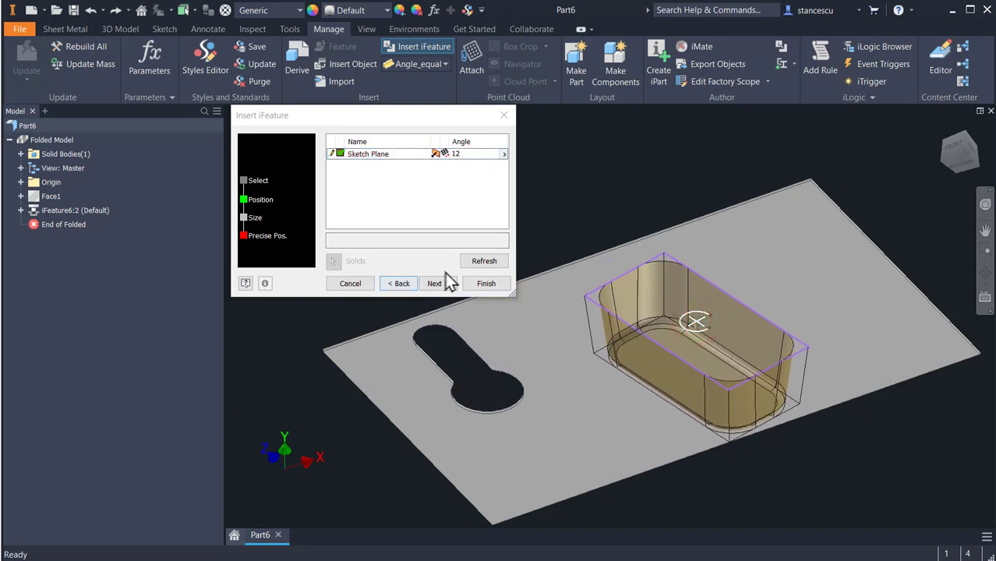
pyautogui.click(484, 283)
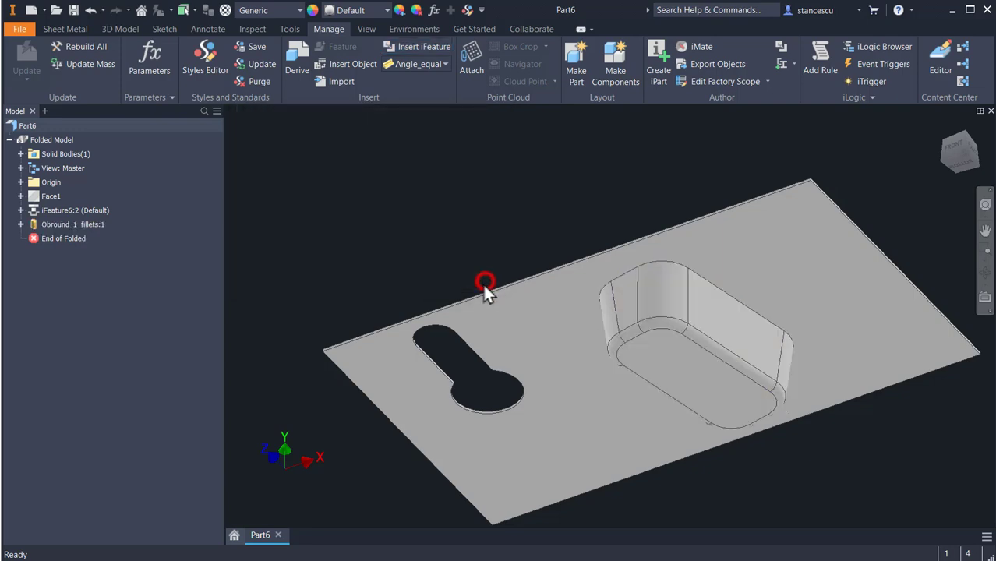
pyautogui.moveTo(506, 258)
pyautogui.keyDown('shift'); pyautogui.mouseDown(button='middle')
pyautogui.moveTo(523, 254)
pyautogui.moveTo(518, 291)
pyautogui.moveTo(530, 247)
pyautogui.moveTo(525, 300)
pyautogui.moveTo(538, 250)
pyautogui.moveTo(529, 282)
pyautogui.moveTo(503, 289)
pyautogui.moveTo(512, 247)
pyautogui.moveTo(505, 295)
pyautogui.moveTo(520, 269)
pyautogui.mouseUp(button='middle'); pyautogui.keyUp('shift')
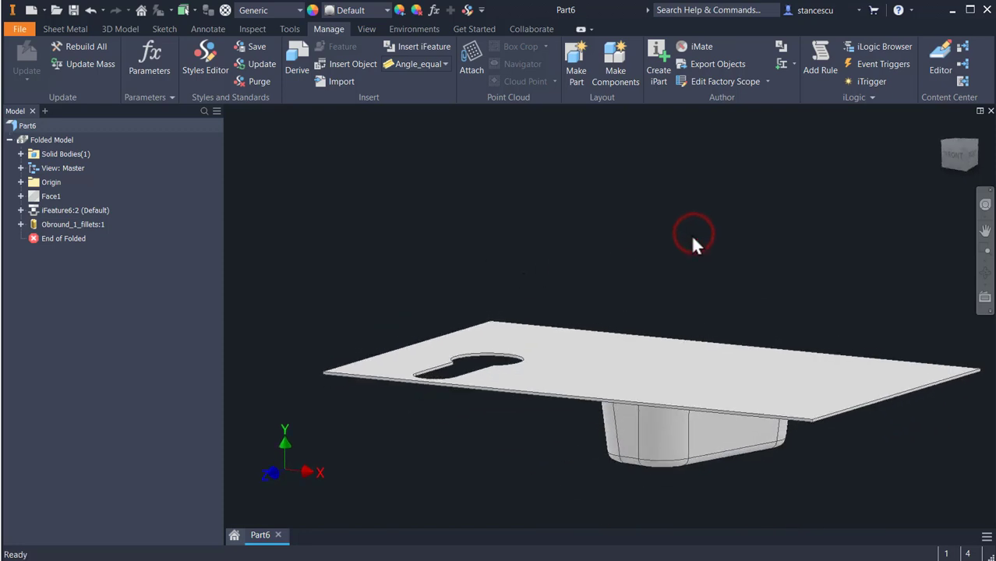
pyautogui.press('F6')
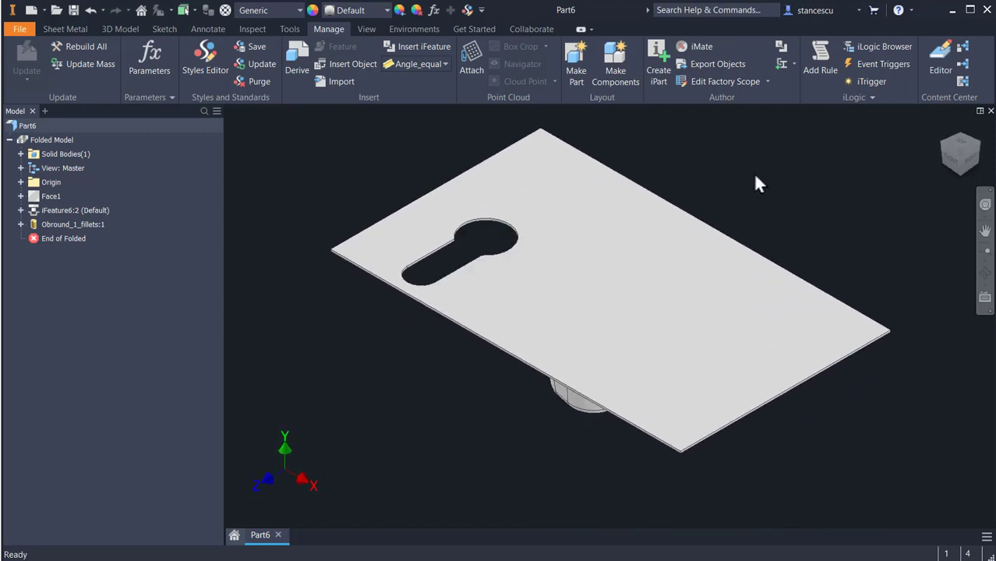